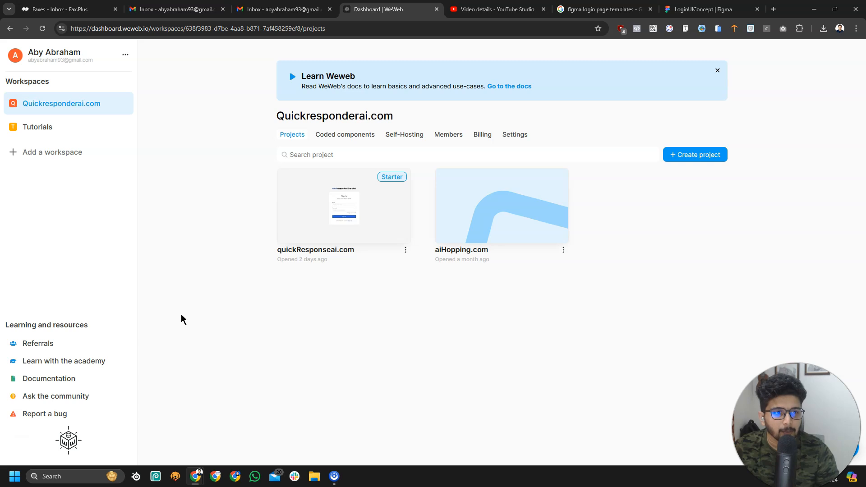
Step: Create a new project from the blank template and name it aijesus.org
left_click(689, 164)
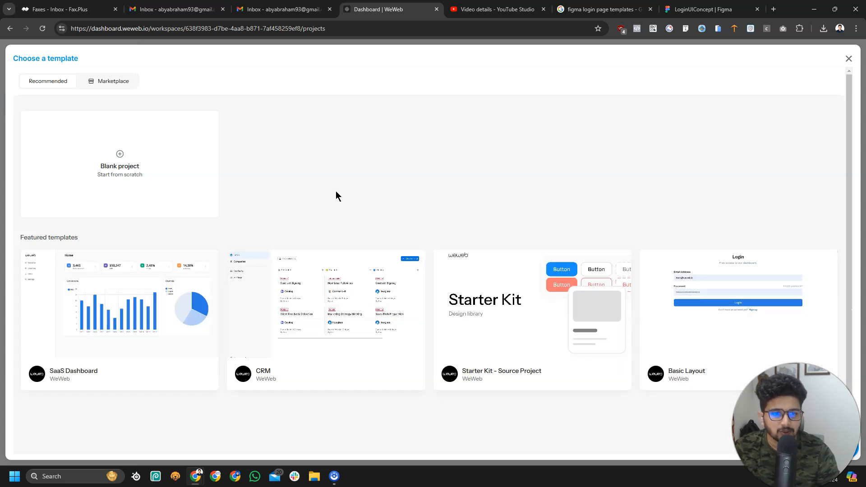
scroll(337, 193, "down", 1)
scroll(544, 199, "up", 1)
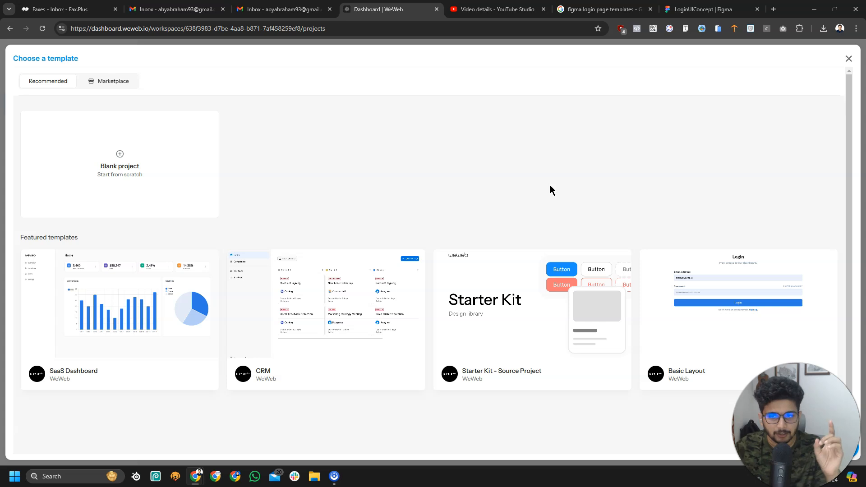
left_click(120, 153)
triple_click(403, 261)
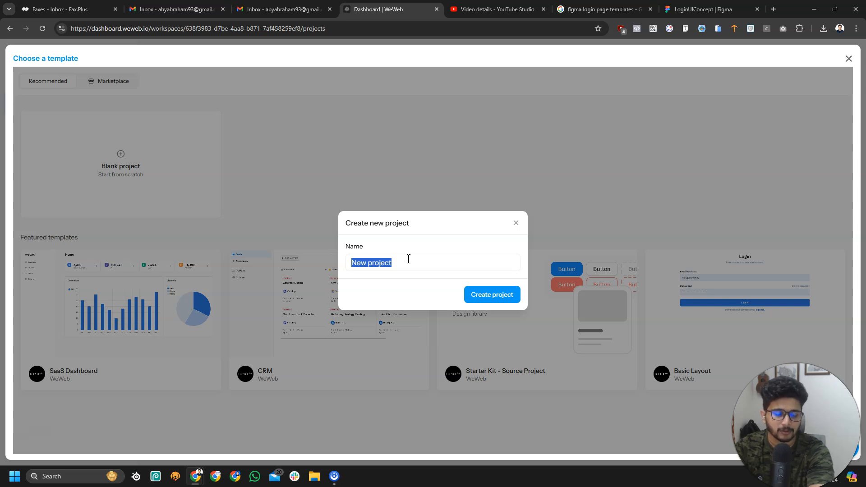
type("aijesus.org")
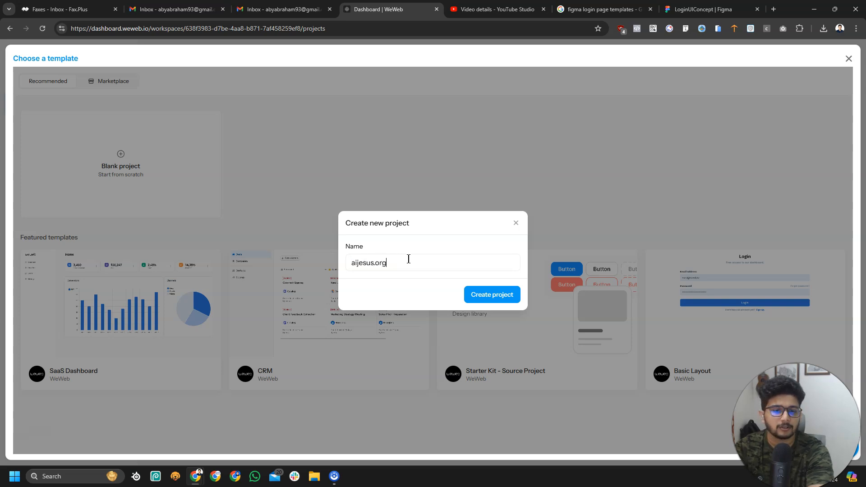
left_click(486, 288)
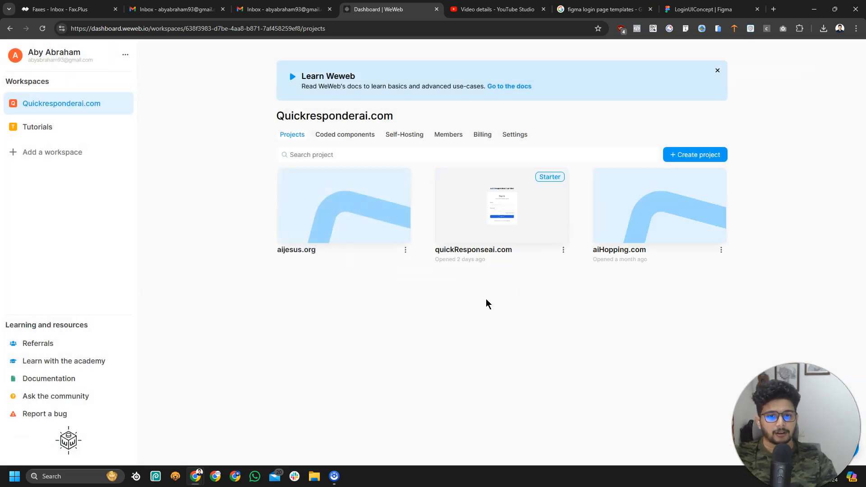
Step: Open the aijesus.org project in the editor and show its list of pages
mouse_move(379, 226)
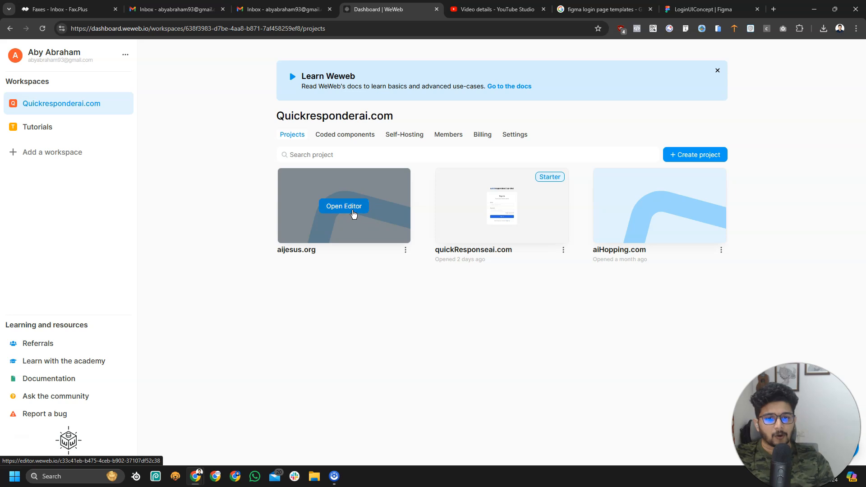
left_click(354, 212)
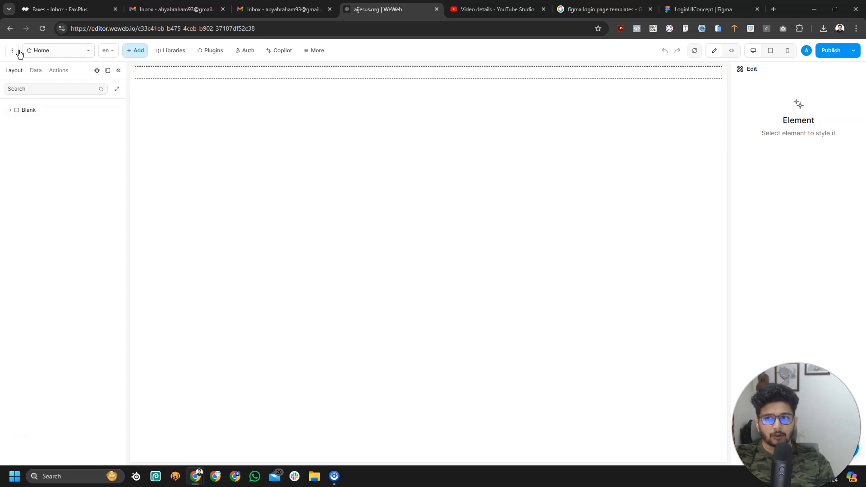
left_click(60, 54)
left_click(60, 54)
left_click(42, 51)
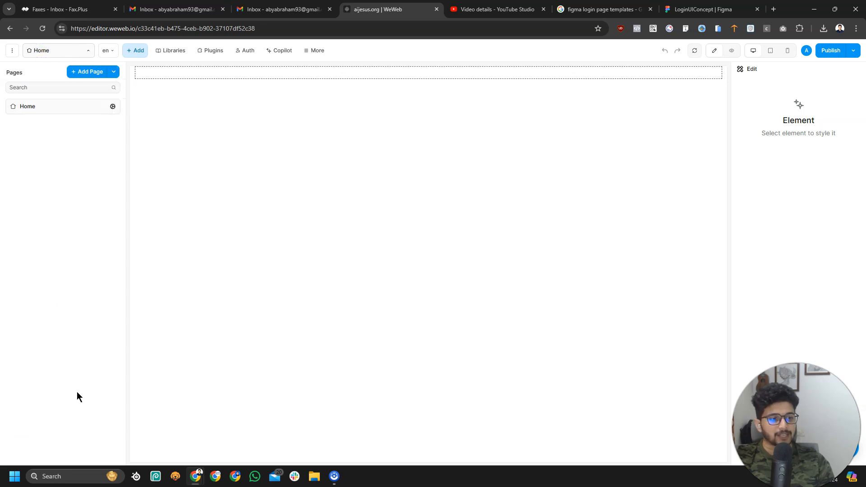
left_click(74, 50)
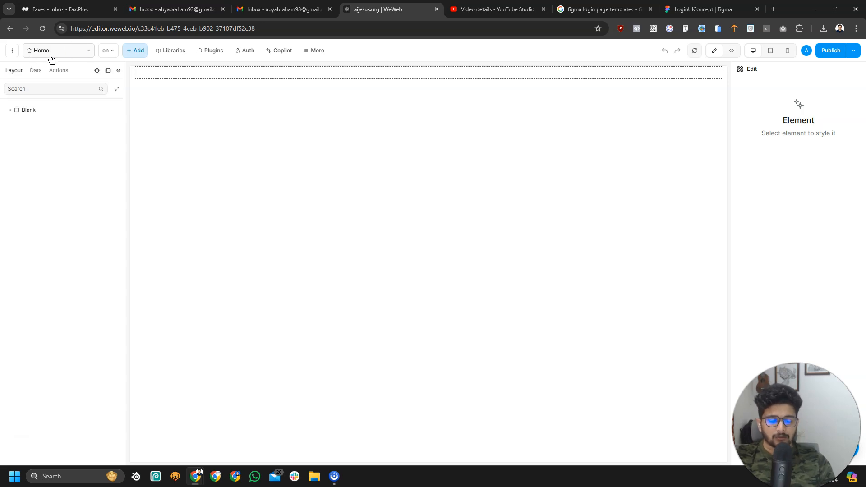
left_click(51, 57)
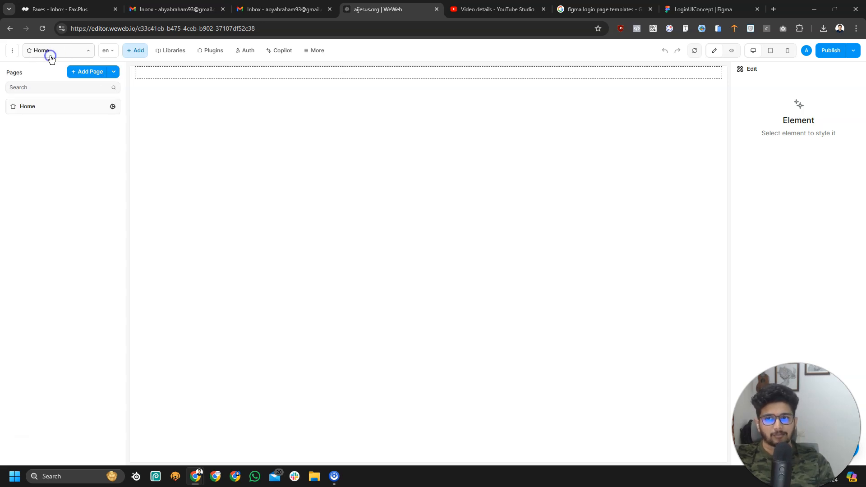
left_click(58, 52)
left_click(57, 51)
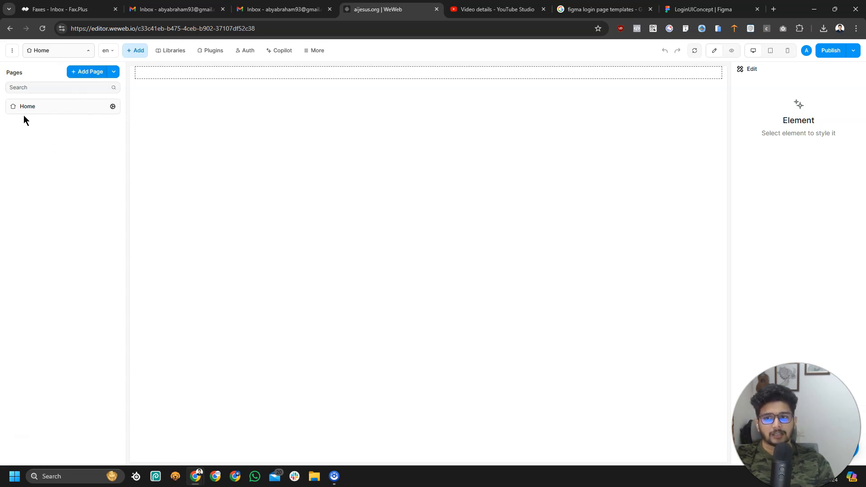
Step: Add a new empty page named test with the default path test
left_click(90, 71)
left_click(196, 129)
type("test")
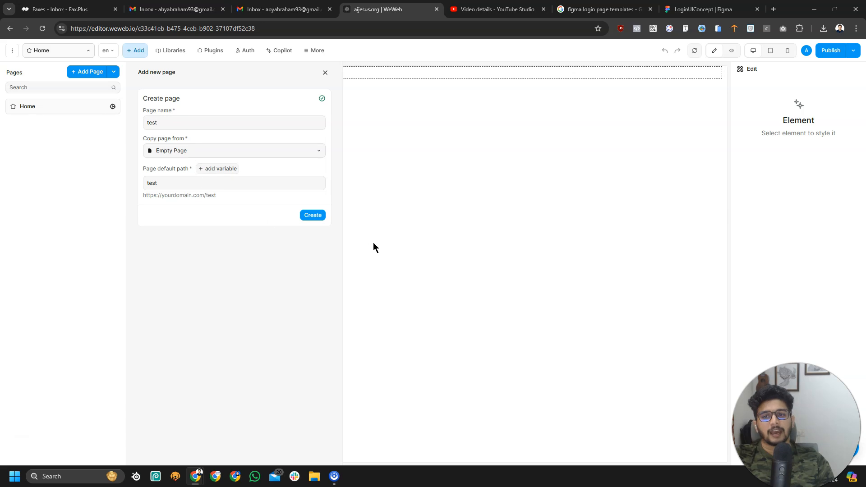
left_click(319, 217)
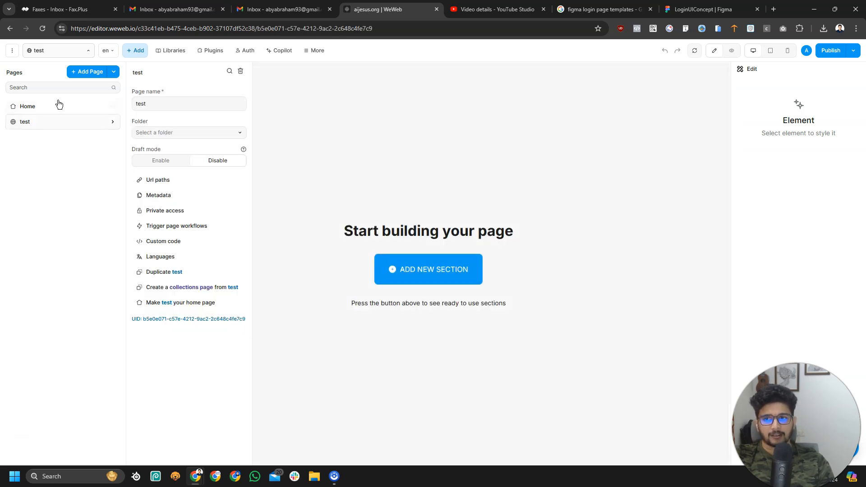
Step: Switch between the test and Home pages to view each one, finishing on Home
left_click(43, 121)
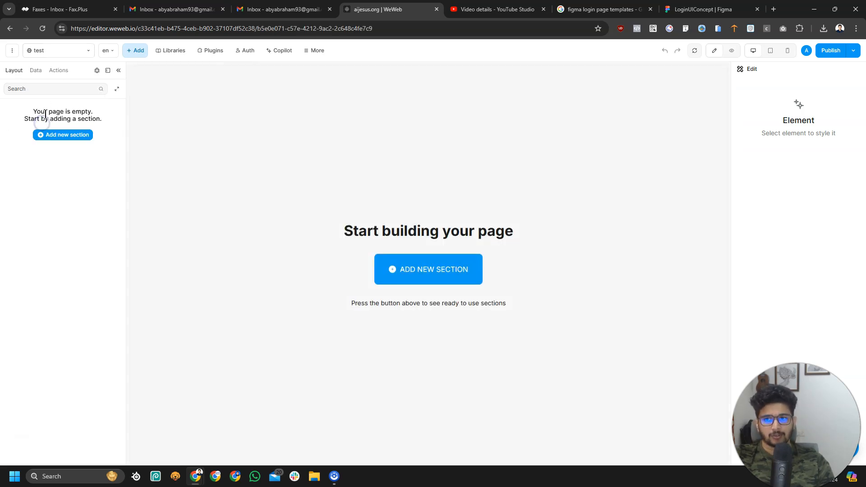
left_click(54, 124)
left_click(52, 109)
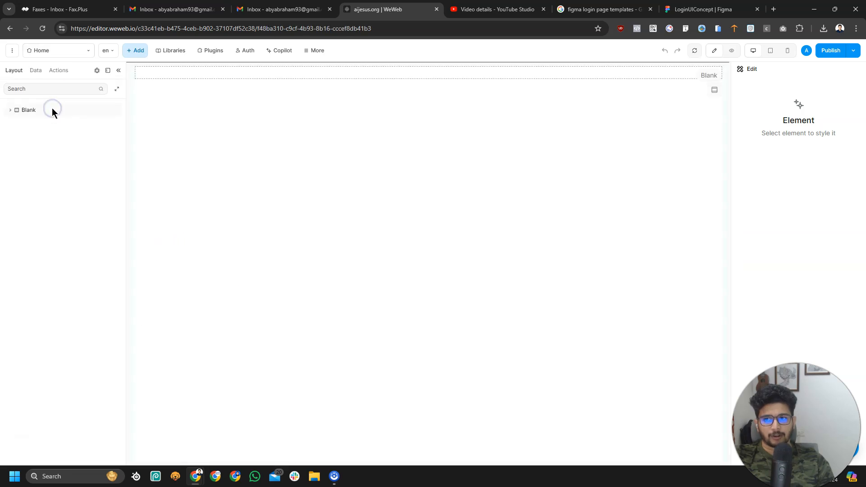
left_click(55, 46)
left_click(59, 129)
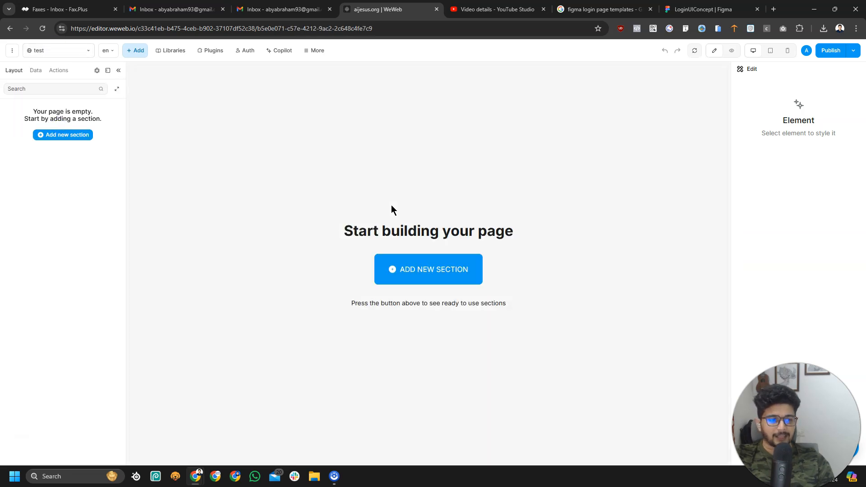
left_click(47, 53)
left_click(39, 109)
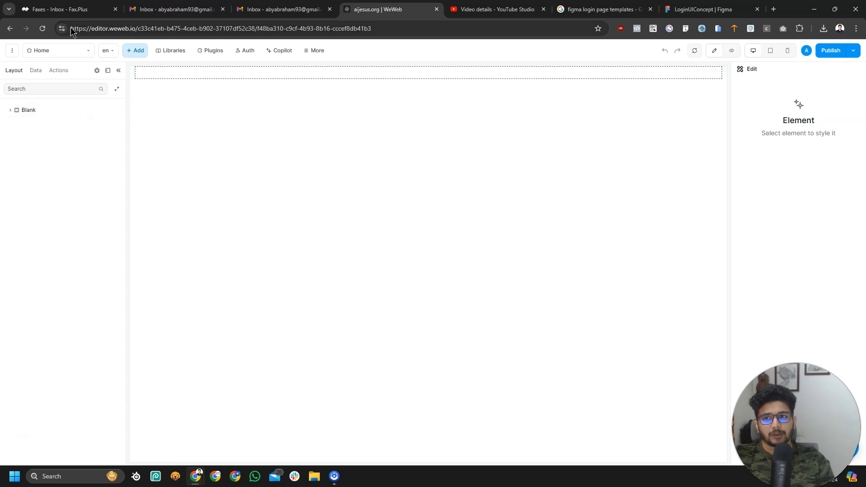
Step: Review the page list and the test page's settings, then return to the Home page's layout
left_click(50, 51)
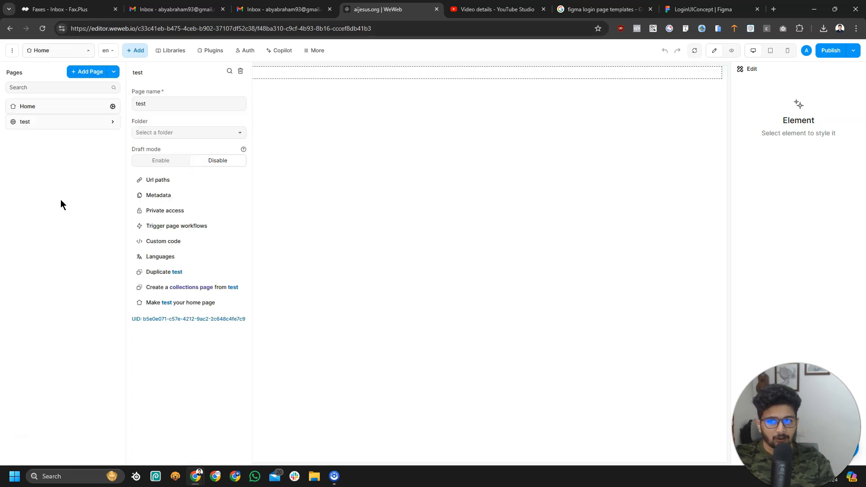
left_click(65, 54)
left_click(65, 54)
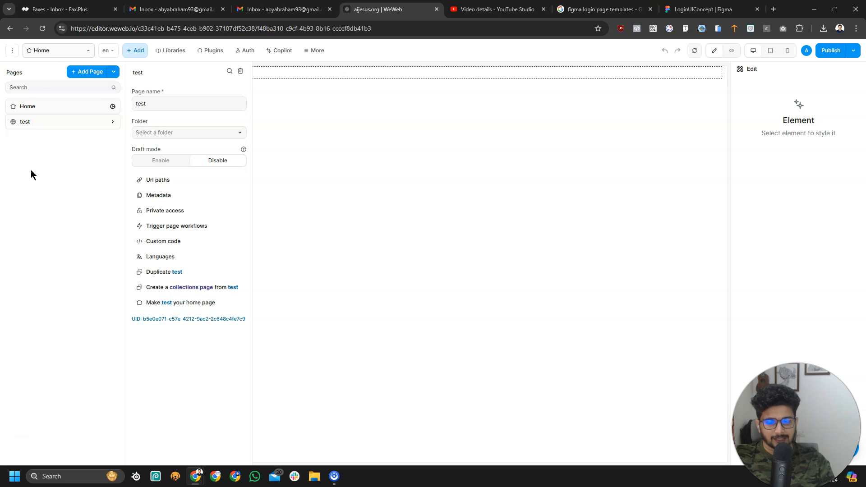
left_click(77, 53)
left_click(238, 128)
left_click(66, 50)
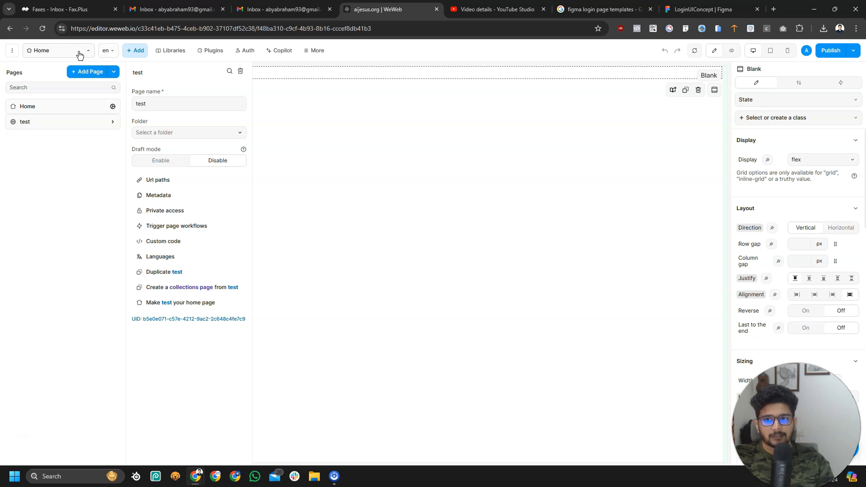
left_click(77, 52)
Step: Check the project's language options, including the choice to add another language
left_click(109, 51)
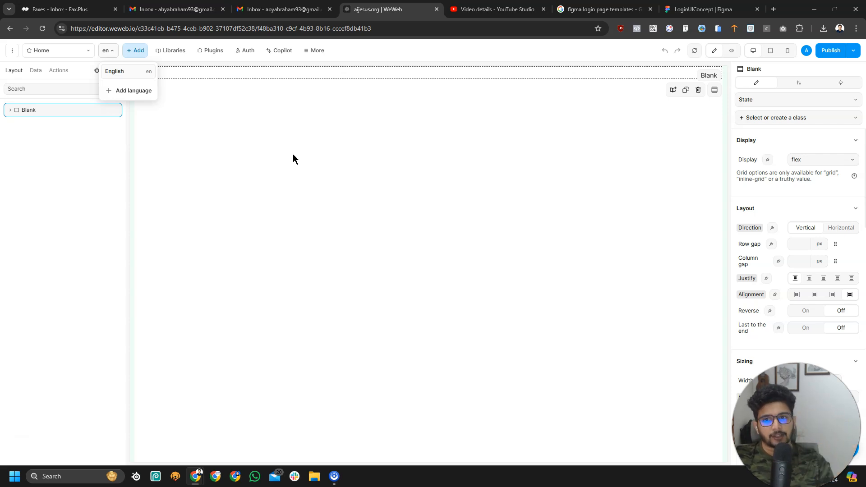
left_click(108, 51)
left_click(106, 49)
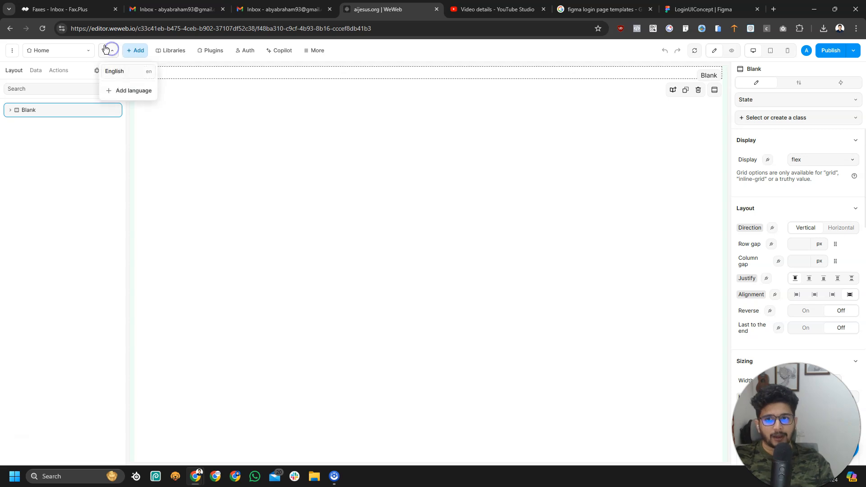
left_click(365, 180)
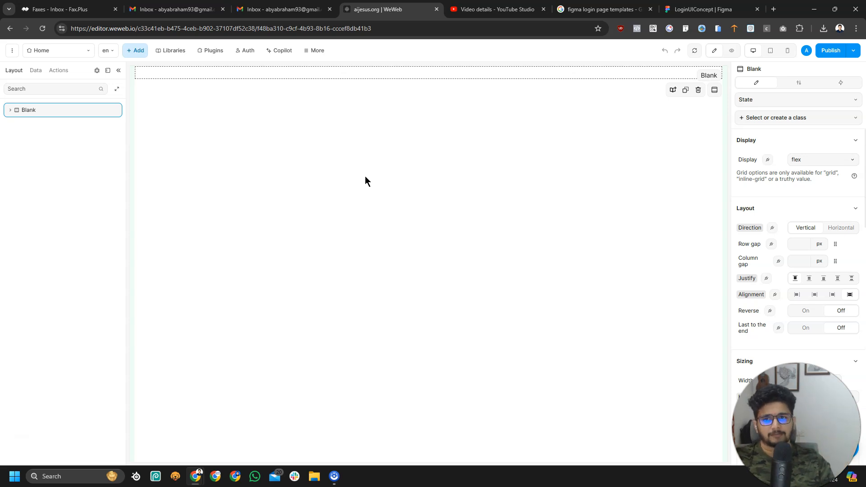
left_click(108, 51)
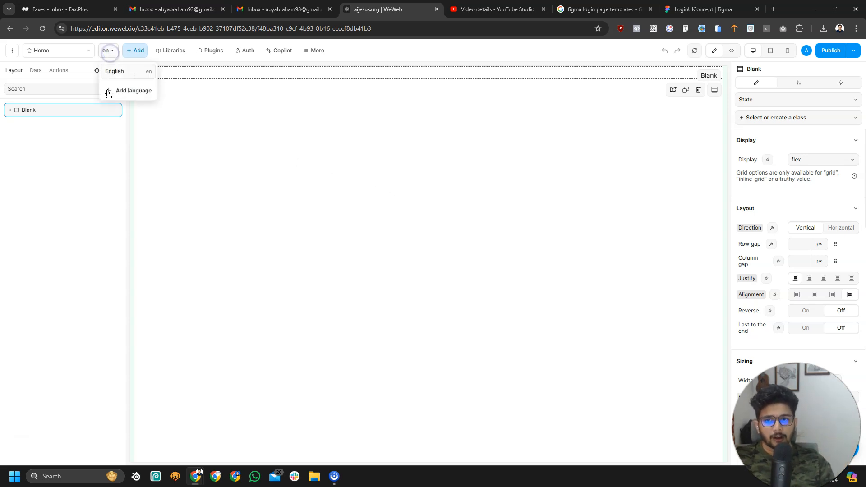
Step: Open the library of basic elements available for building the Home page
left_click(130, 56)
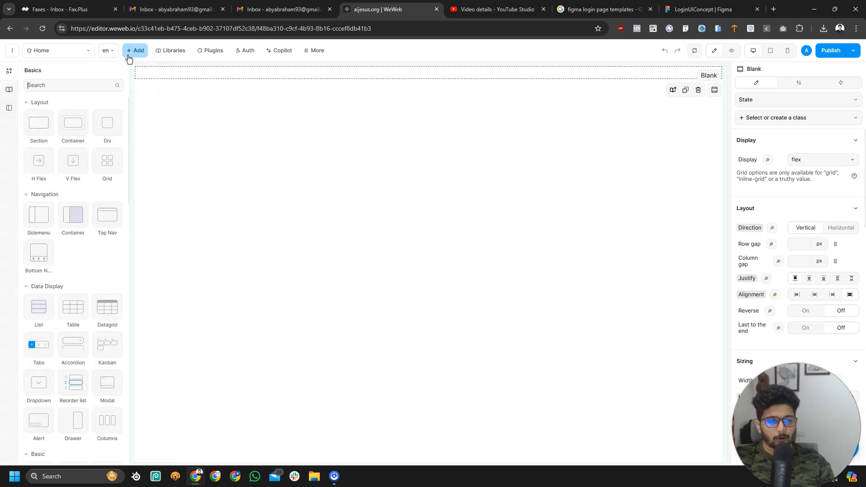
left_click(130, 57)
left_click(130, 57)
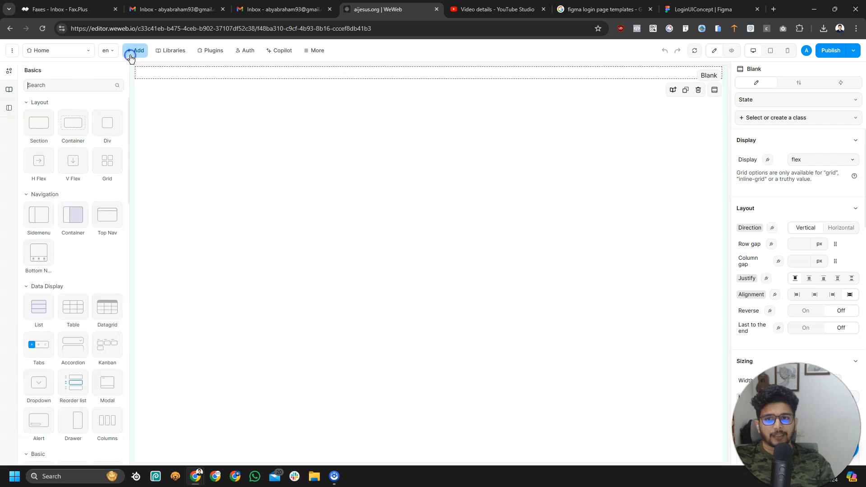
left_click(130, 57)
left_click(130, 58)
left_click(130, 58)
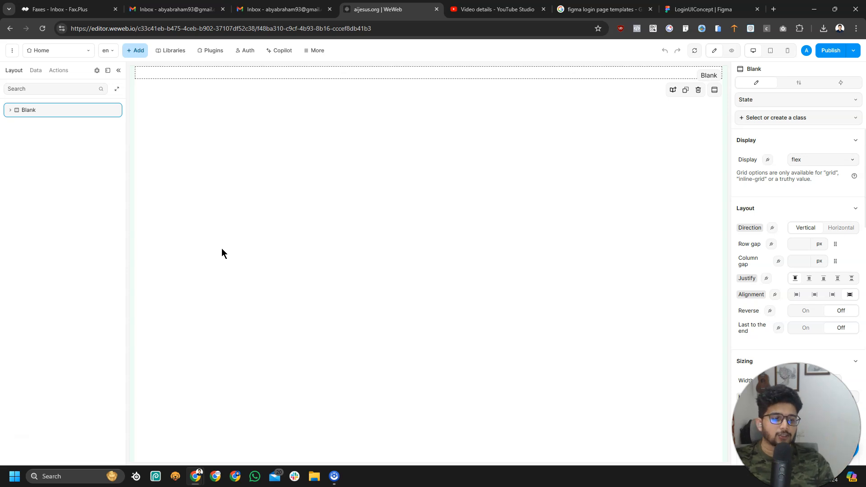
left_click(130, 54)
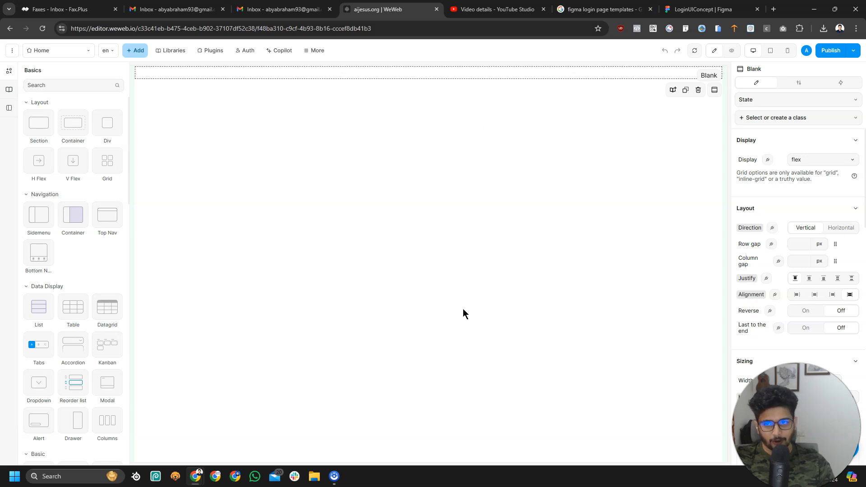
left_click(132, 51)
left_click(133, 51)
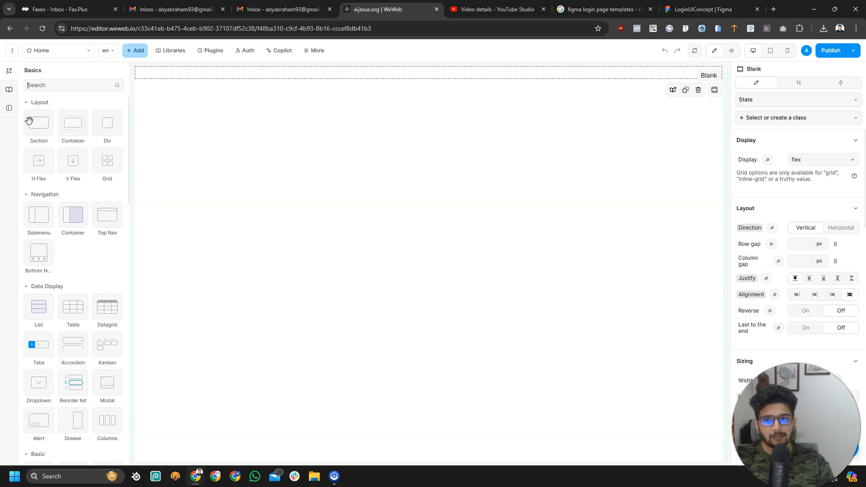
left_click(135, 53)
left_click(137, 56)
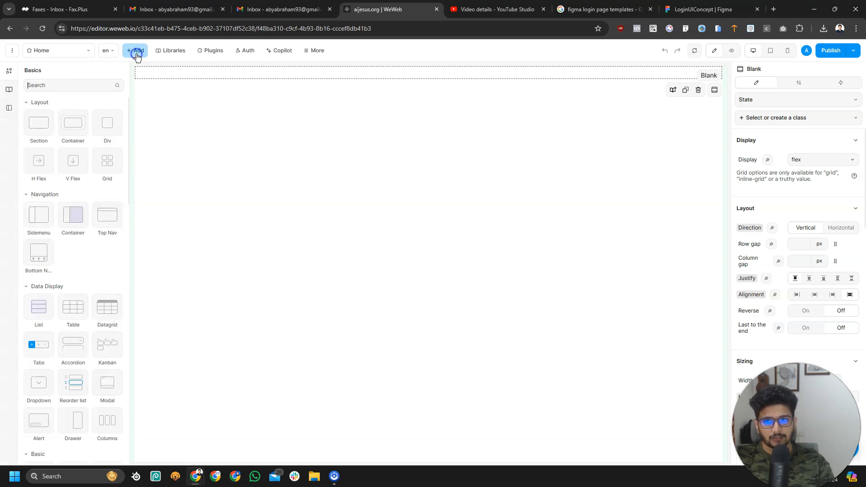
Step: Look through the element categories, including basic elements, inputs, file upload, date and time, sliders and embeds
scroll(62, 222, "down", 5)
scroll(62, 222, "up", 5)
scroll(72, 199, "down", 6)
scroll(77, 188, "down", 8)
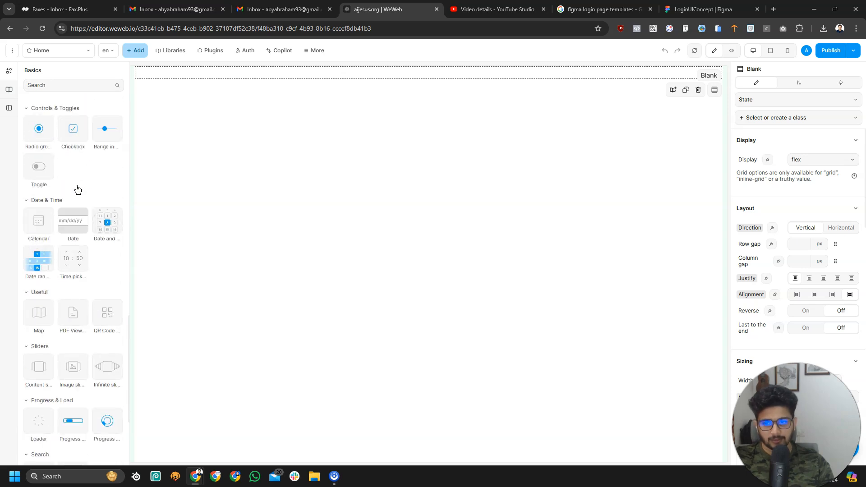
scroll(76, 187, "down", 3)
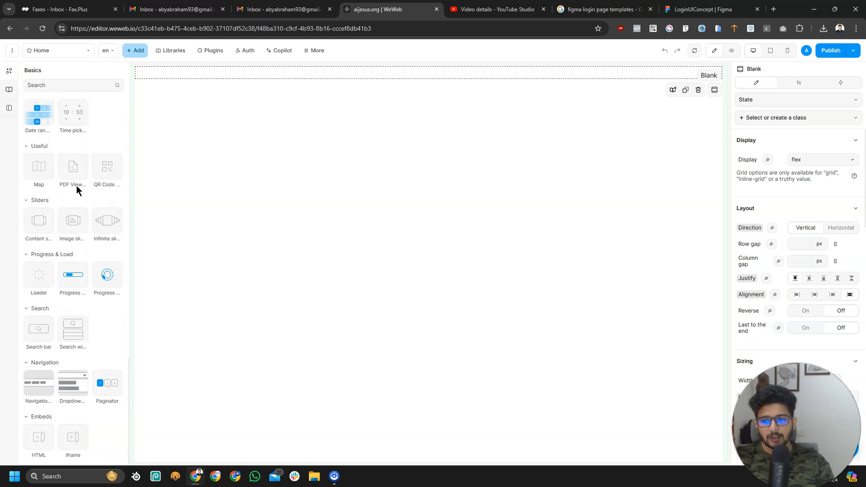
scroll(77, 189, "up", 6)
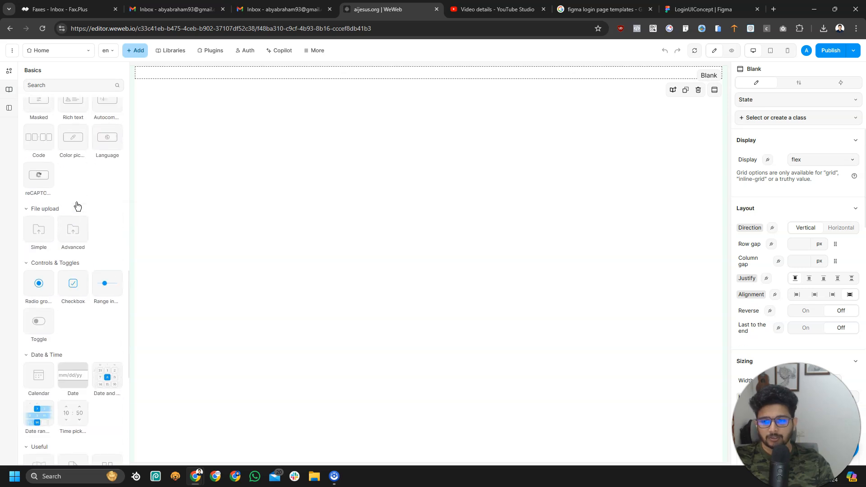
scroll(77, 202, "up", 3)
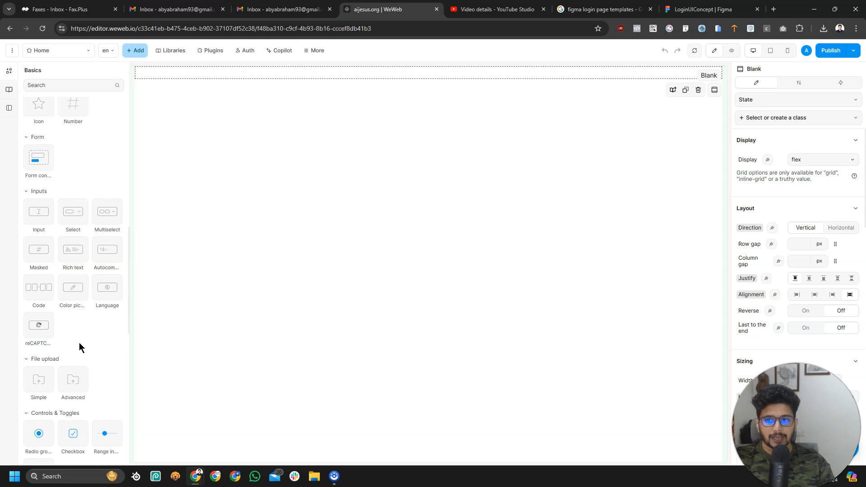
middle_click(99, 345)
scroll(97, 334, "up", 5)
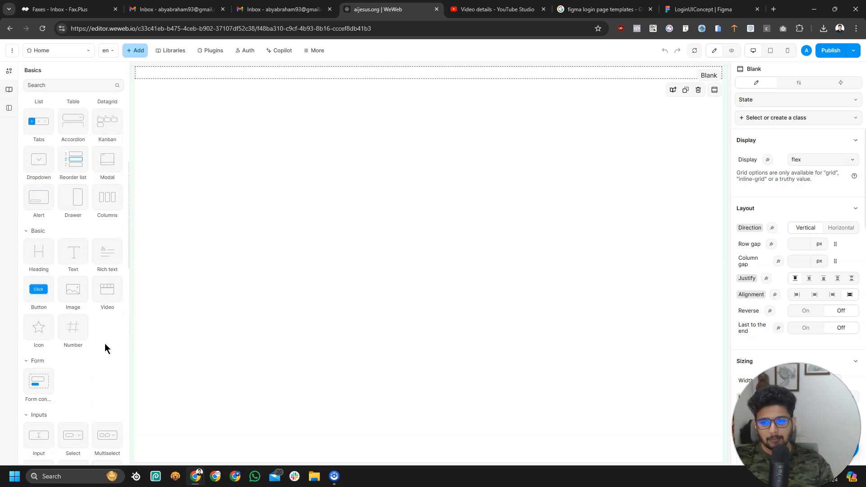
Step: Add an Image element to the Home page's Blank section and set its picture by uploading Untitled design.jpg
left_click_drag(74, 295, 447, 78)
left_click(448, 215)
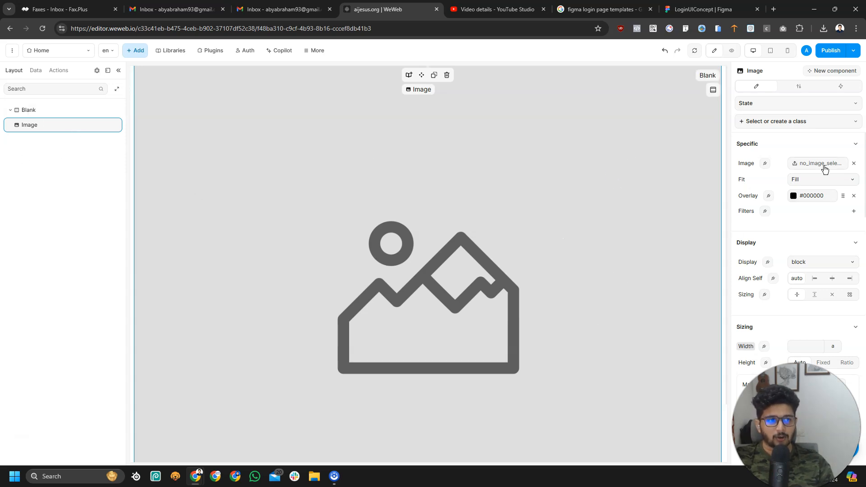
left_click(806, 163)
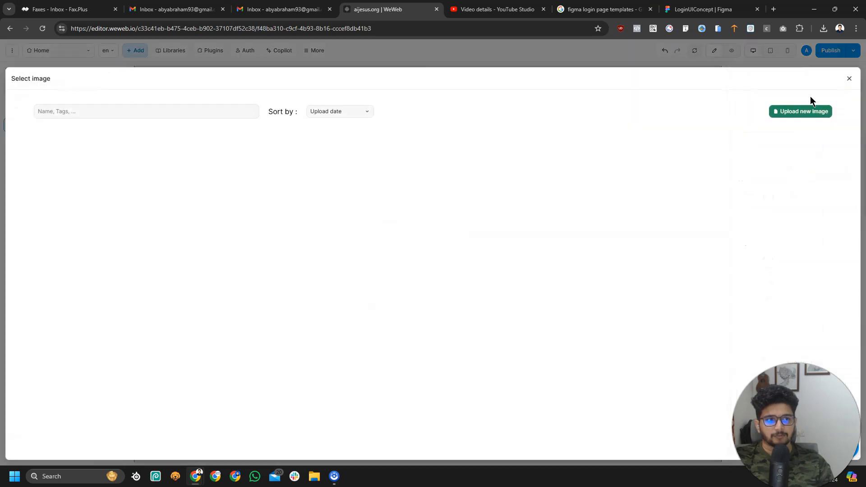
left_click(808, 114)
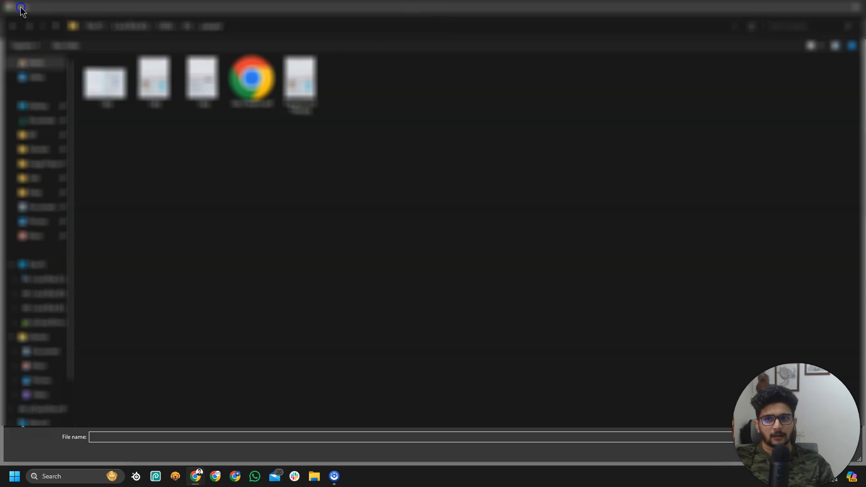
left_click(38, 105)
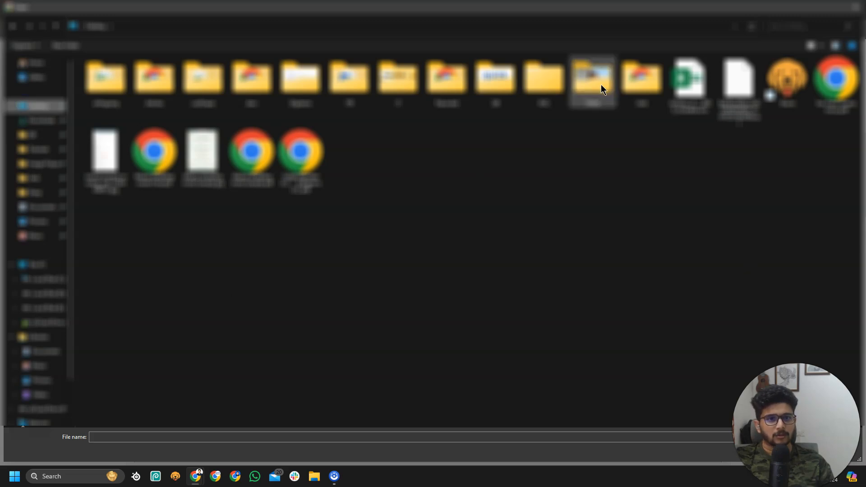
double_click(597, 73)
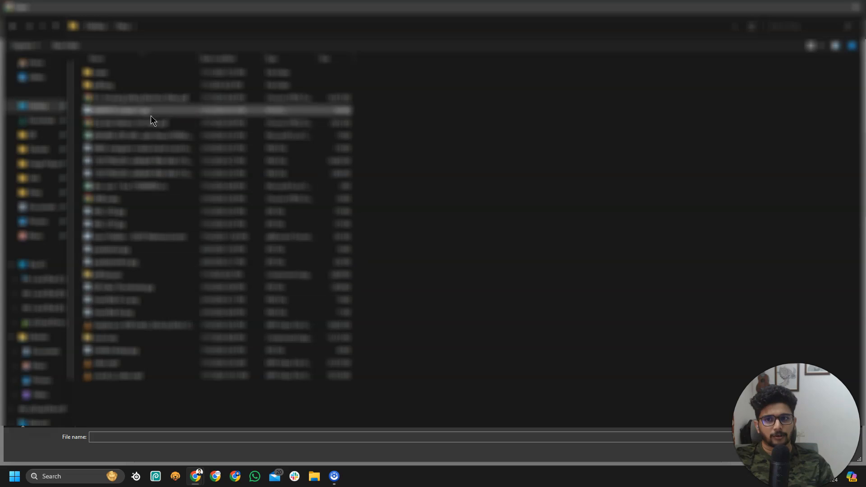
double_click(136, 350)
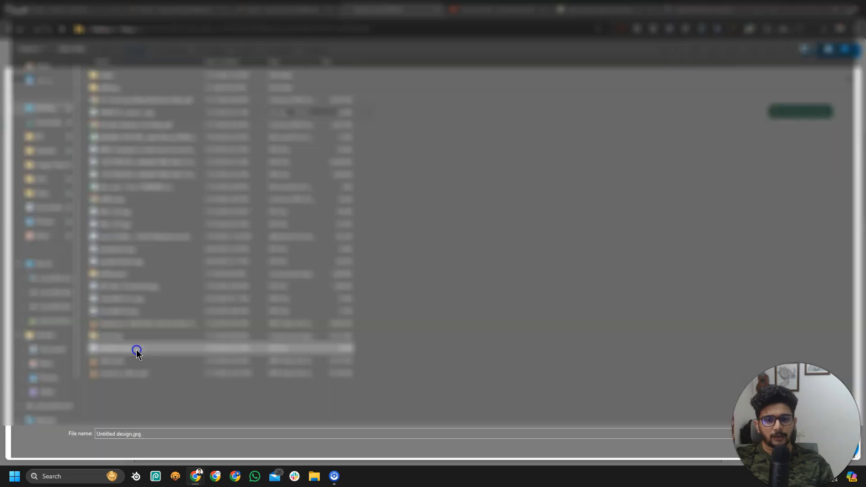
left_click(523, 449)
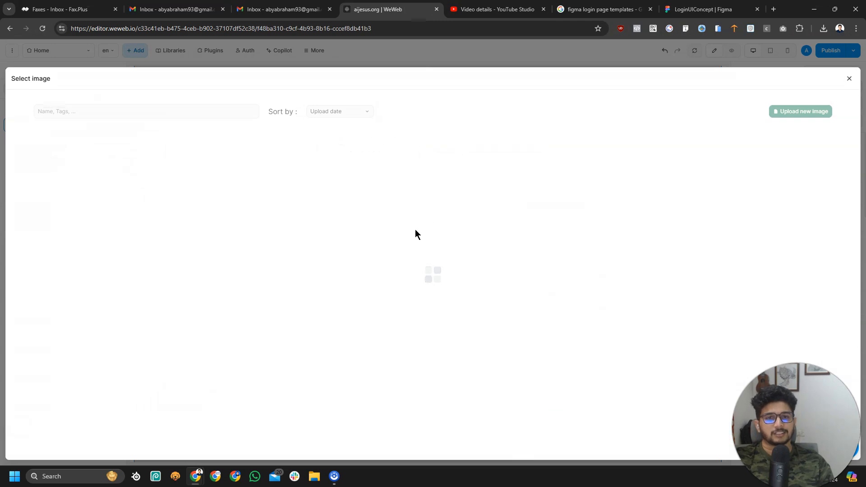
left_click(139, 193)
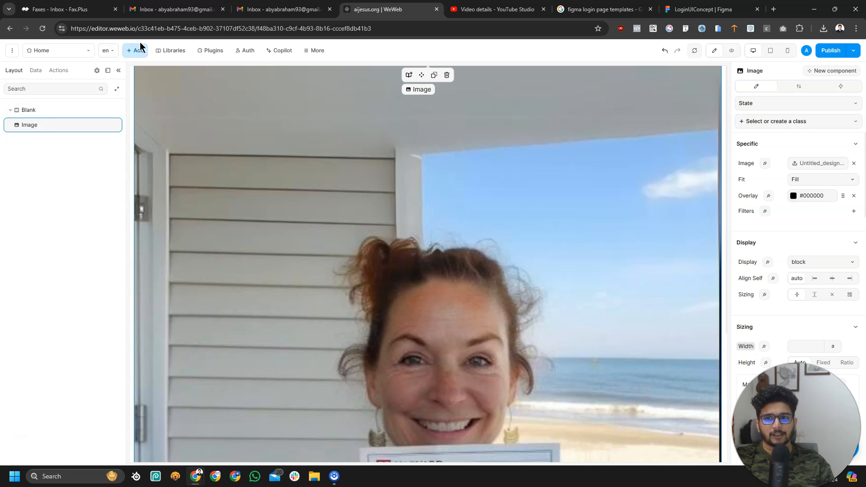
Step: Browse the element library's layout, navigation and data display categories
left_click(134, 56)
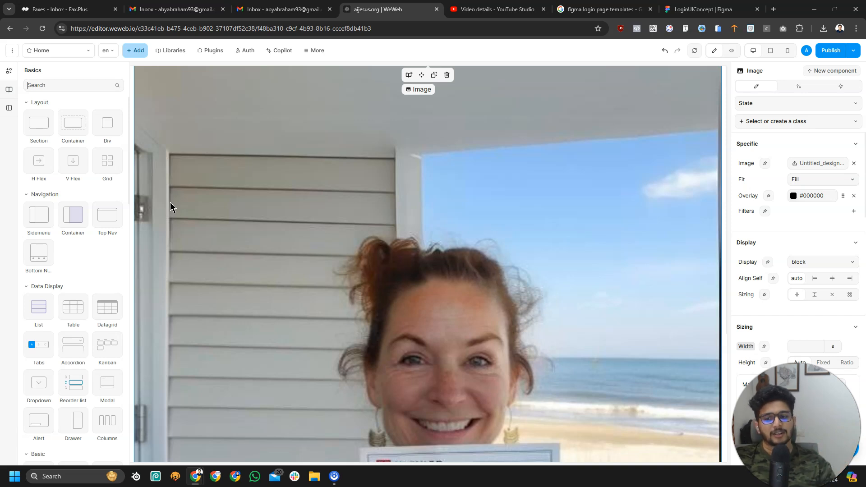
scroll(94, 287, "down", 3)
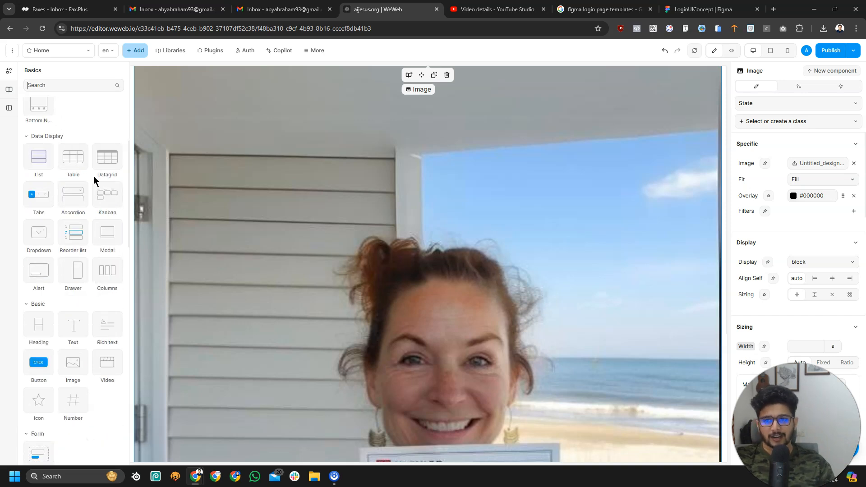
scroll(107, 306, "up", 3)
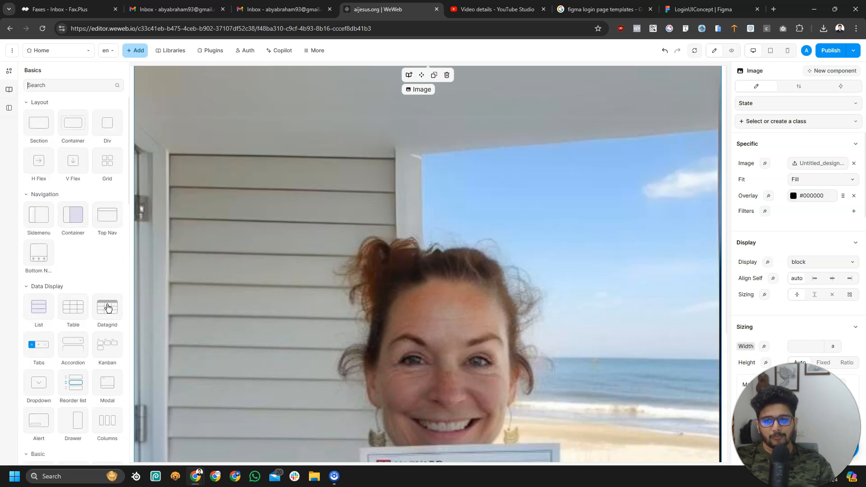
left_click(54, 194)
left_click(53, 194)
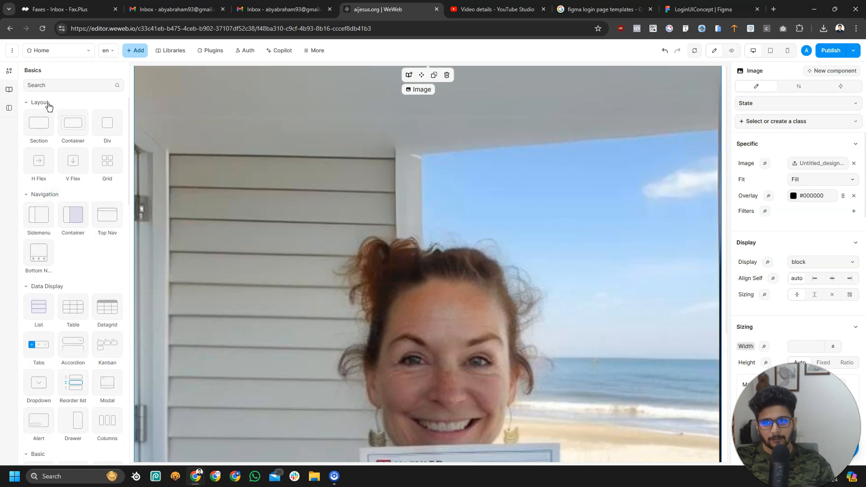
Step: Try a width of 500 px on the image, and reset the width
left_click(373, 193)
left_click(801, 345)
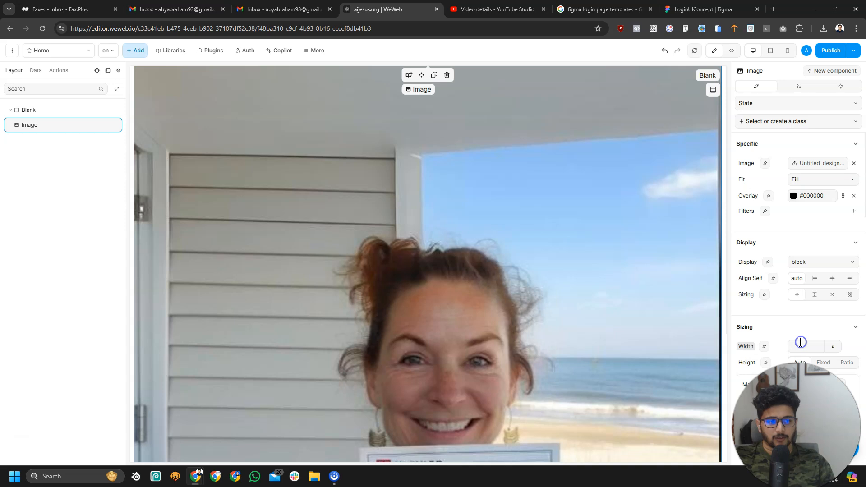
type("500")
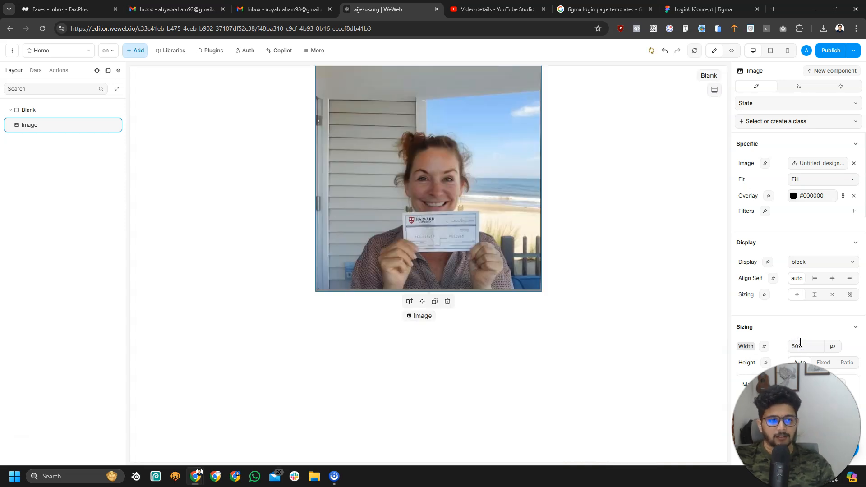
mouse_move(746, 347)
left_click(755, 331)
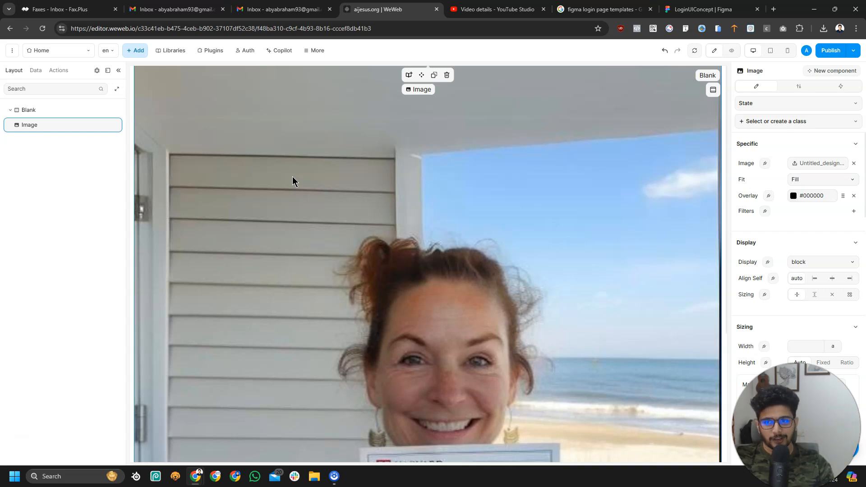
Step: Look through the element library and its search once more, and return to the page's layout tree
left_click(139, 51)
scroll(89, 391, "down", 10)
scroll(95, 401, "up", 10)
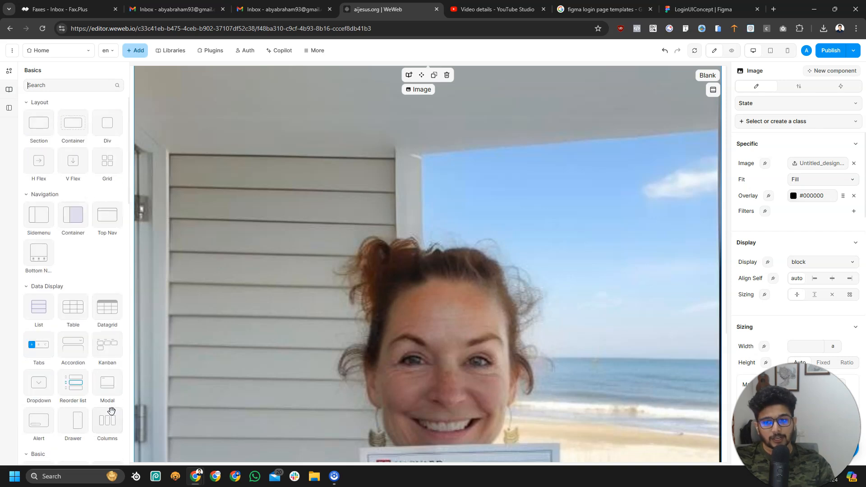
left_click(53, 85)
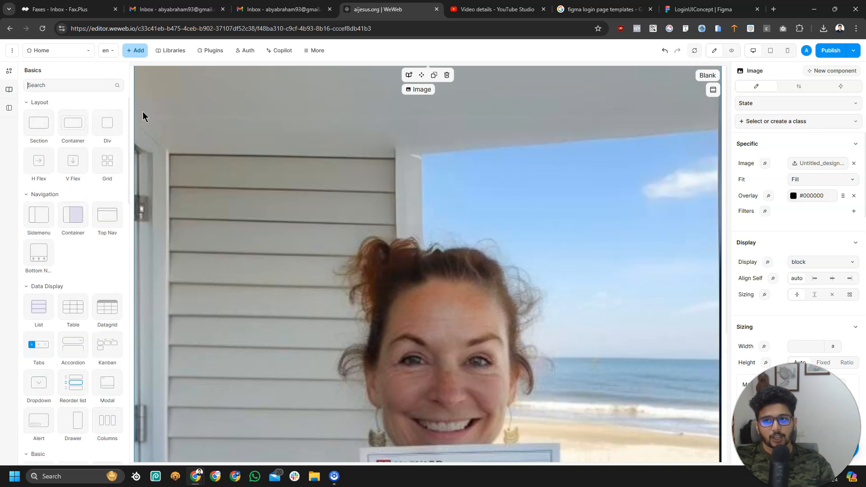
left_click(441, 122)
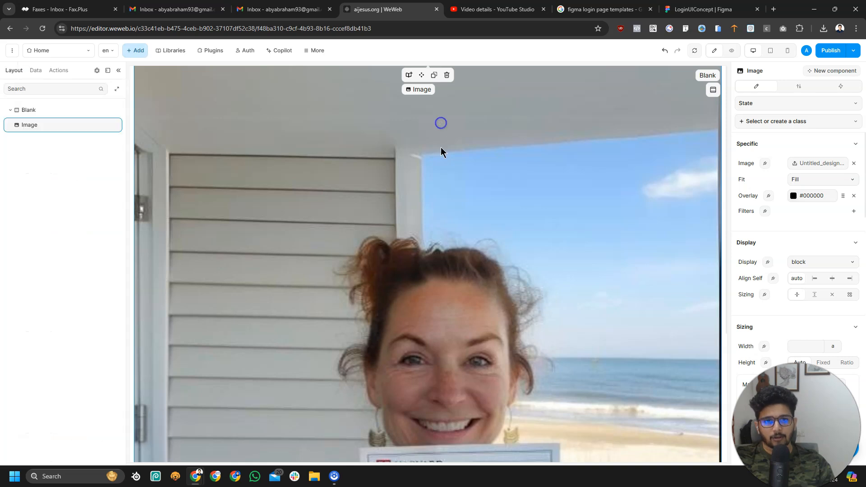
Step: Compare the Blank section and the Image nested in it by inspecting each one's settings in the layout tree
left_click(70, 200)
left_click(36, 129)
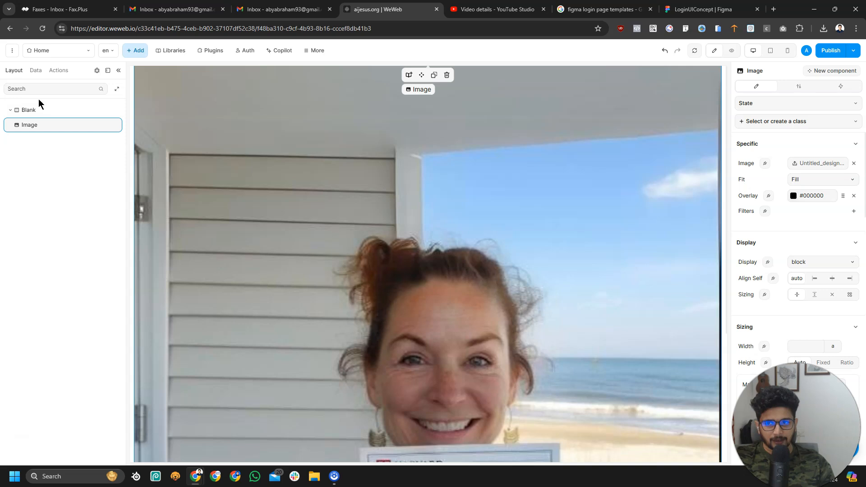
left_click(39, 110)
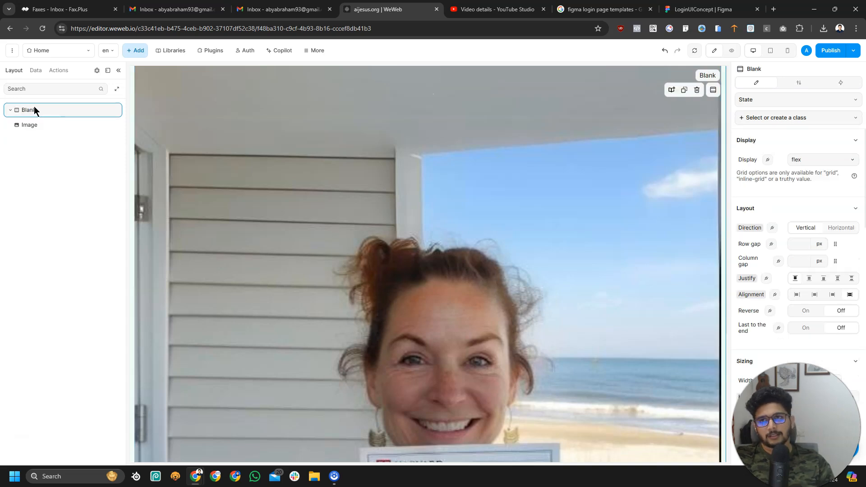
left_click(21, 126)
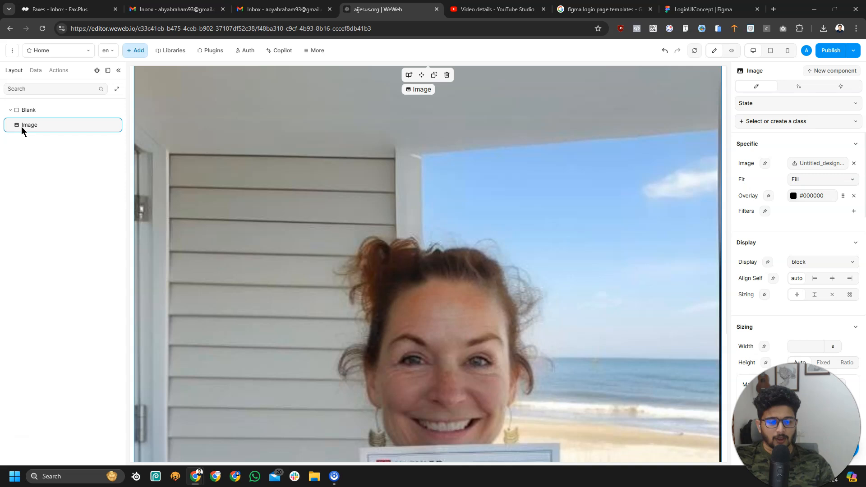
left_click(44, 111)
left_click(45, 127)
left_click(44, 111)
left_click(49, 127)
left_click(47, 108)
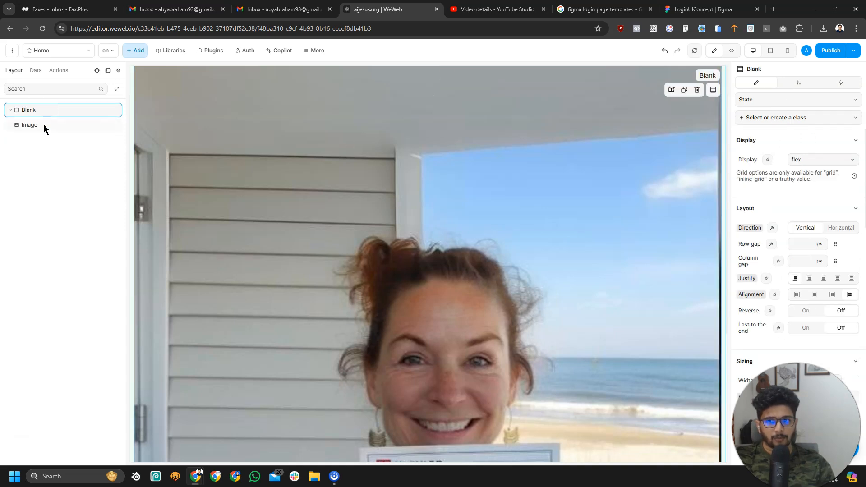
left_click(43, 125)
left_click(43, 111)
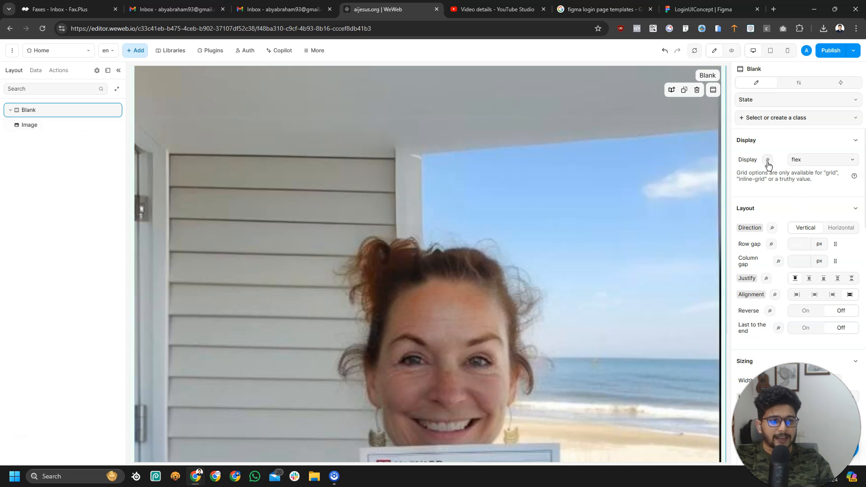
Step: Set the Blank section's width to 500 px
scroll(778, 215, "down", 15)
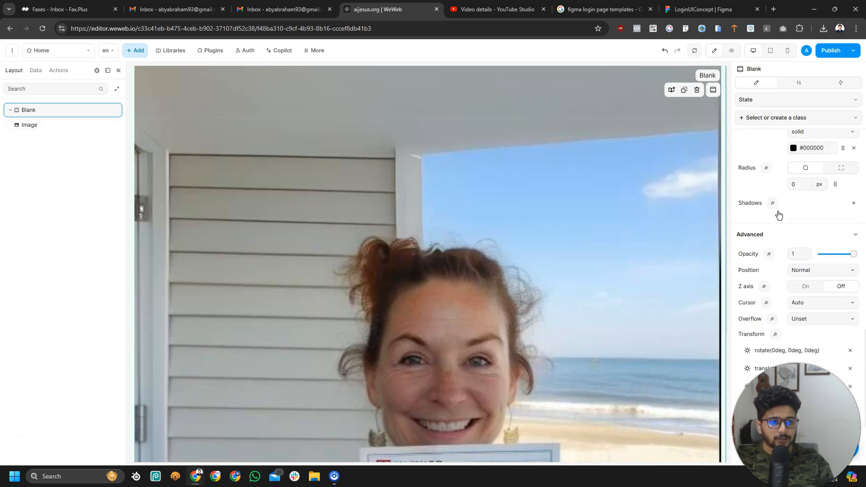
scroll(779, 215, "up", 15)
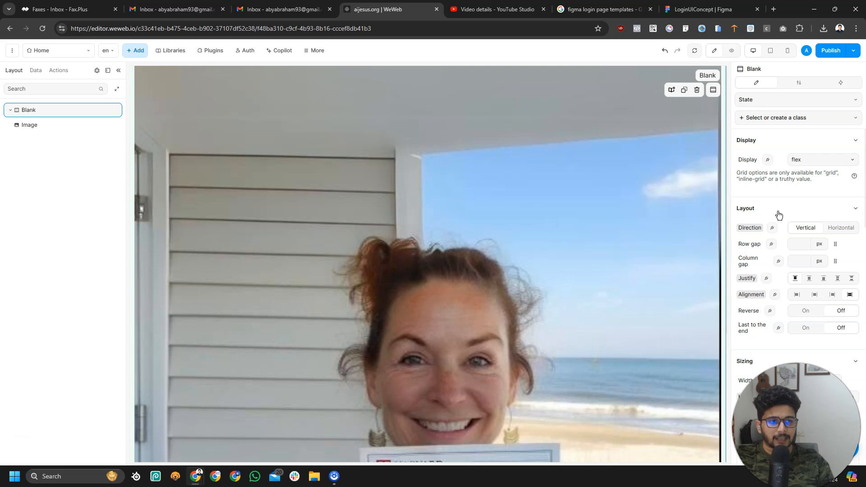
scroll(779, 214, "down", 3)
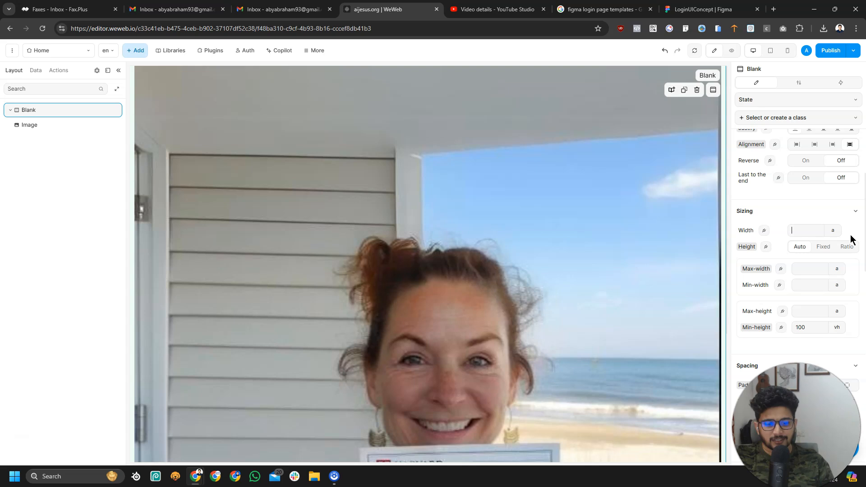
type("500")
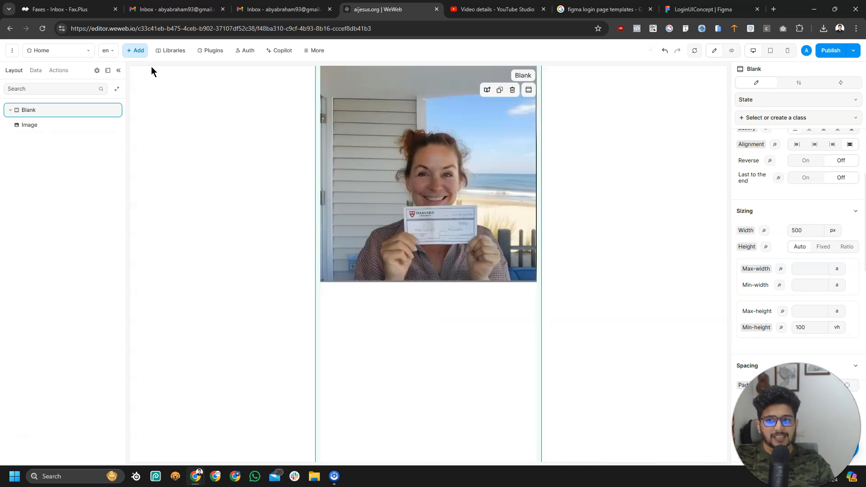
left_click(39, 107)
left_click(583, 176)
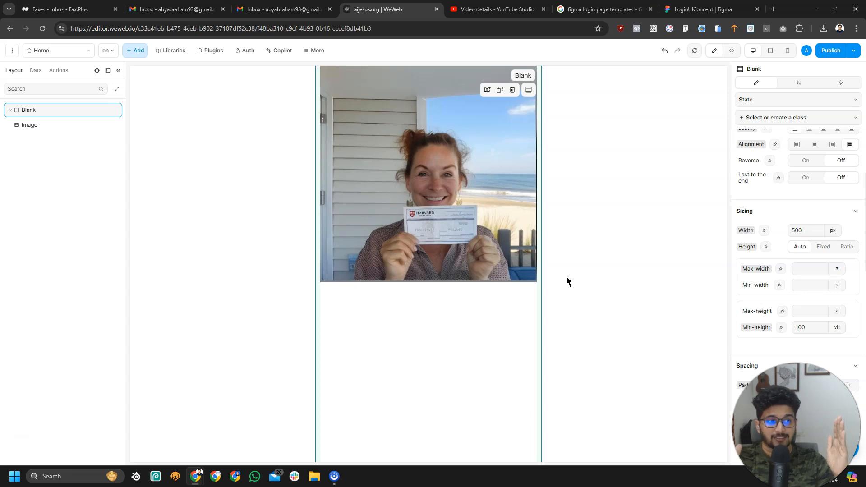
Step: Try a relative width of 50% on the Blank section
left_click(828, 235)
left_click(843, 262)
double_click(818, 234)
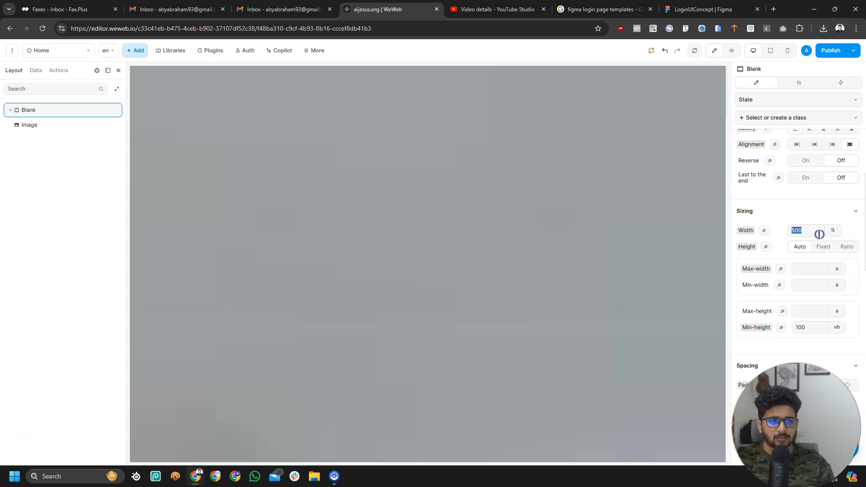
type("50")
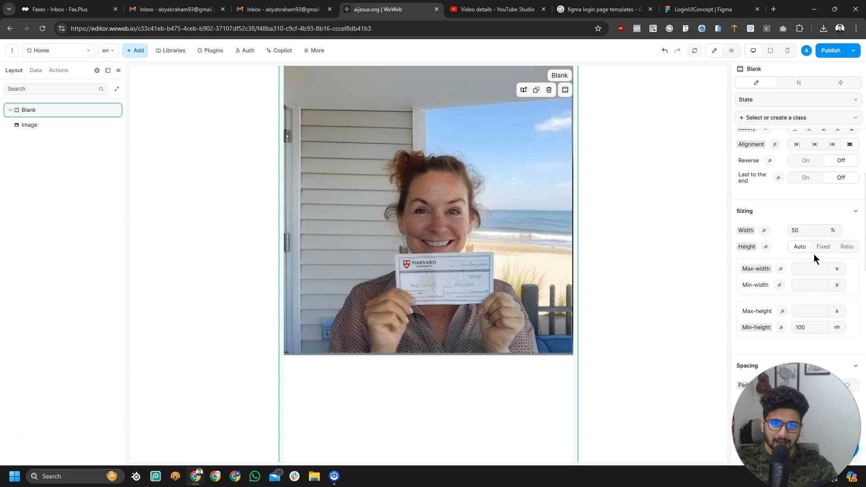
Step: Return the Blank section's width to pixels with a value of 500 px
left_click(833, 231)
left_click(840, 260)
left_click(815, 231)
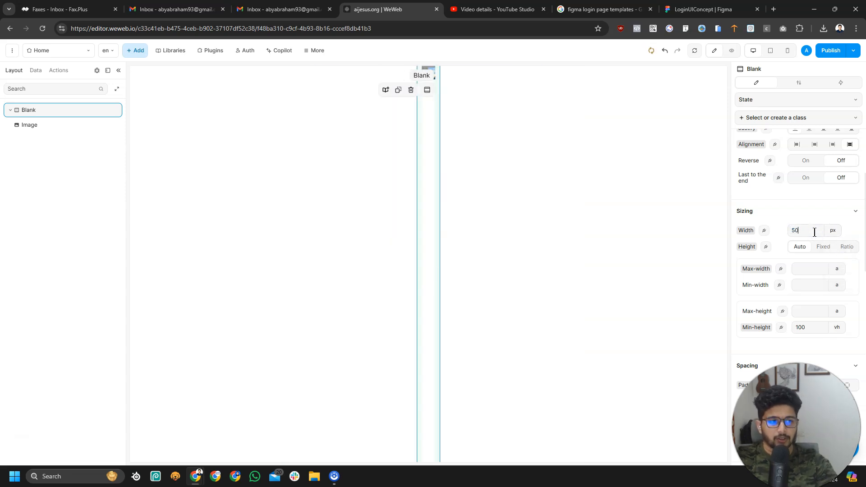
type("0")
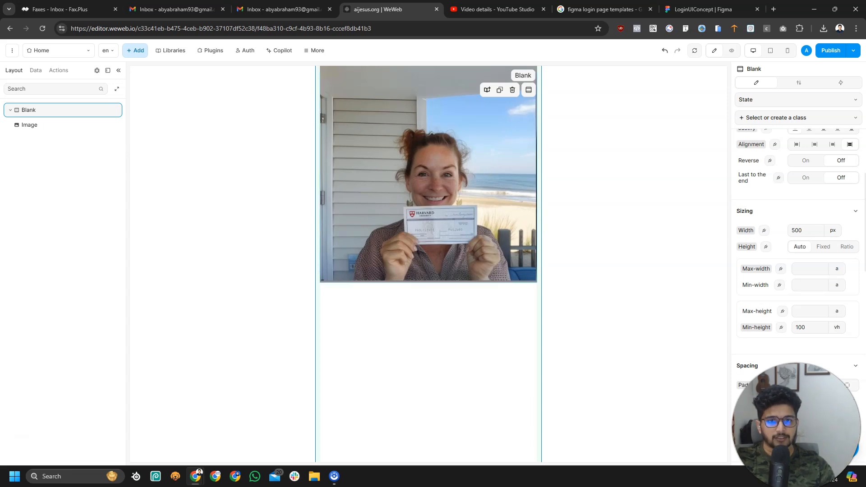
Step: Check the sizing settings of the Image against those of its parent Blank section
left_click(50, 131)
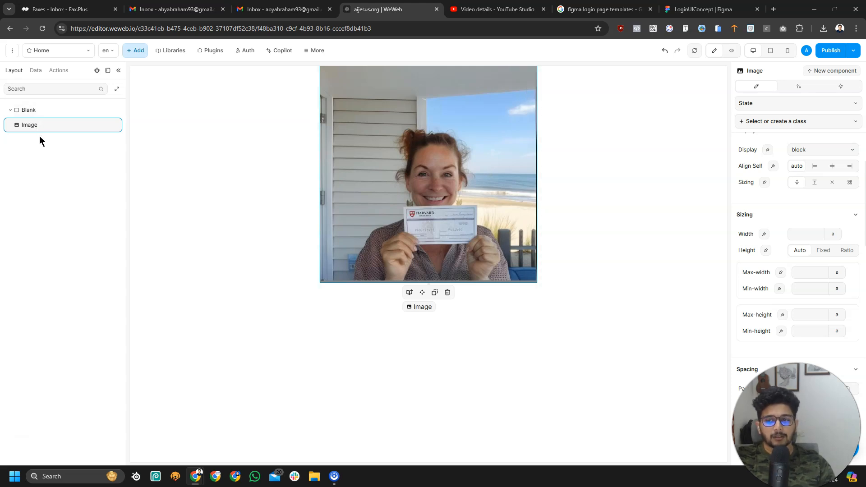
left_click(47, 109)
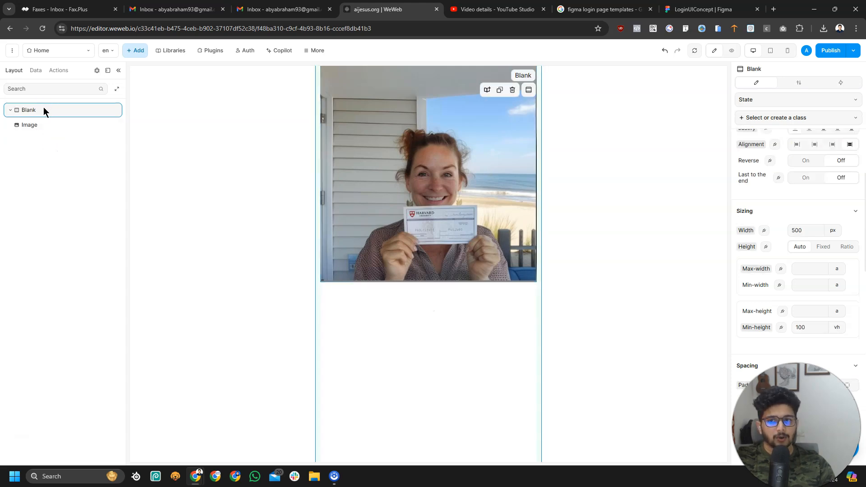
left_click(40, 127)
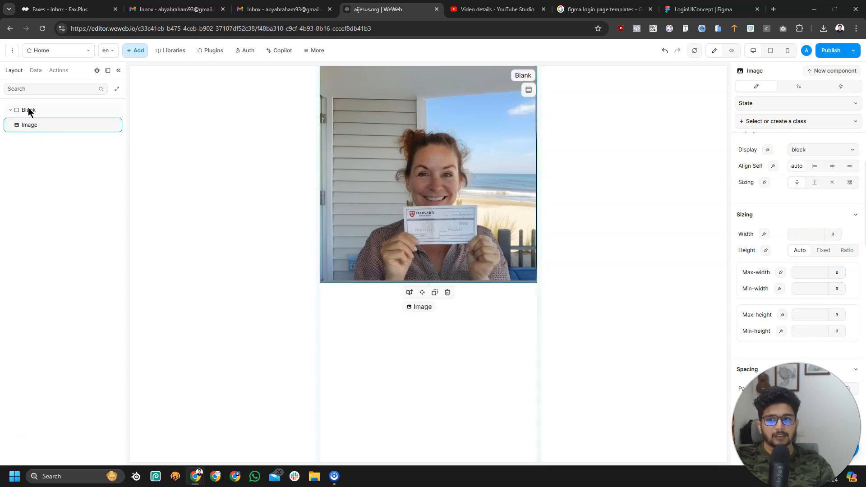
Step: Add a second Image element to the Blank section, directly below the existing photo
left_click(56, 121)
left_click(131, 53)
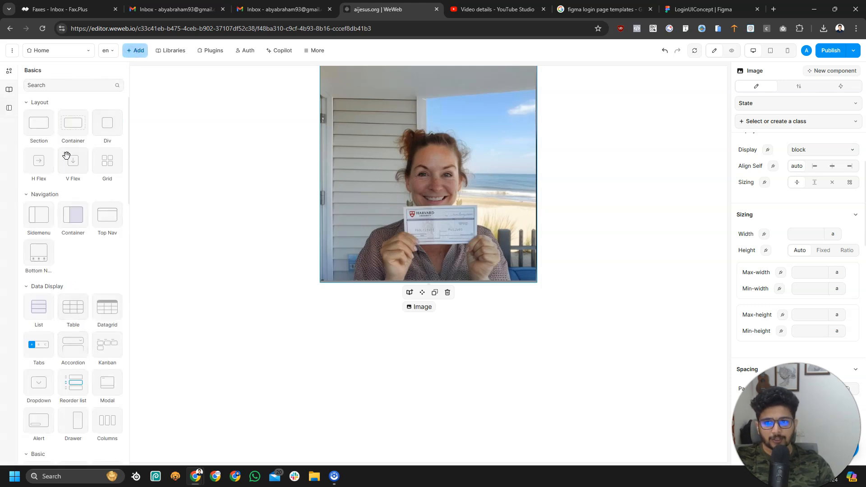
type("im")
left_click_drag(49, 120, 390, 328)
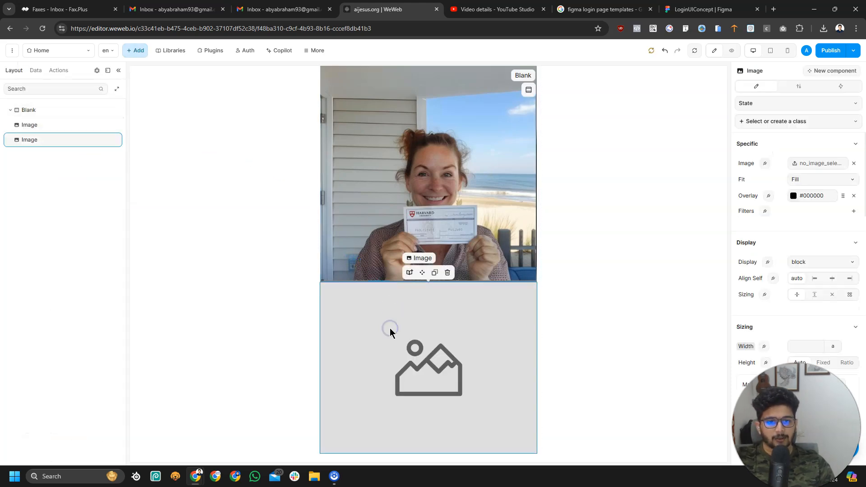
Step: Upload the SmartTalk AI PNG logo and assign it as the source of the second image
left_click(821, 163)
left_click(829, 114)
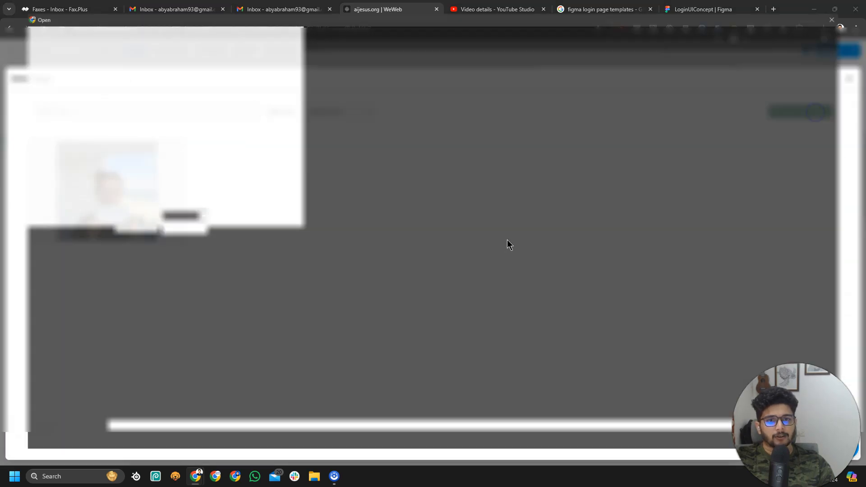
double_click(110, 223)
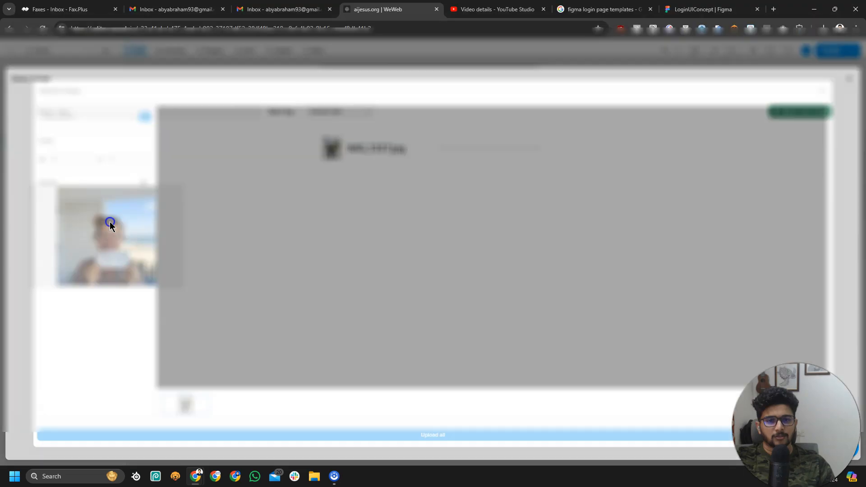
left_click(850, 80)
left_click(803, 112)
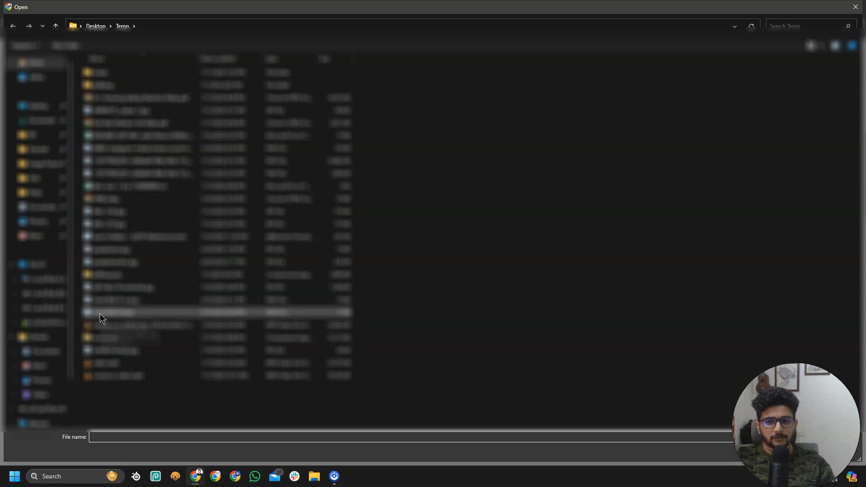
double_click(115, 313)
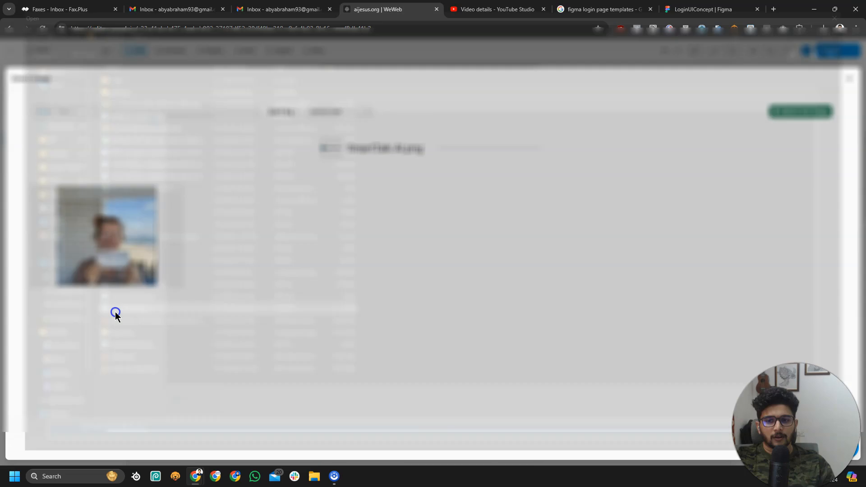
left_click(479, 447)
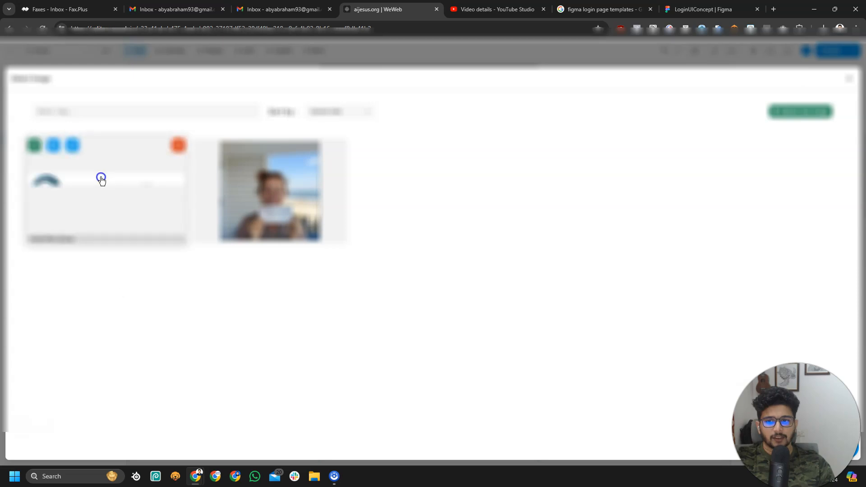
left_click(101, 179)
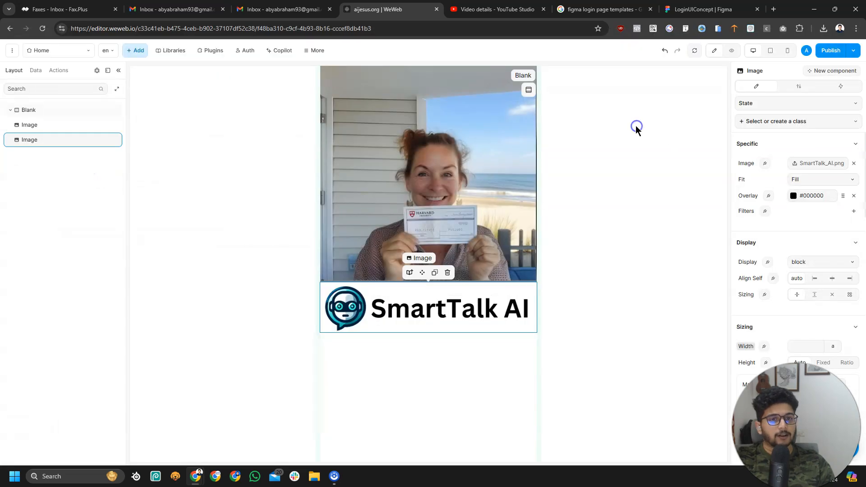
Step: Resize the Blank section's width, trying 800 px before setting it to 400 px
left_click(636, 127)
left_click(355, 136)
left_click(177, 198)
left_click(64, 107)
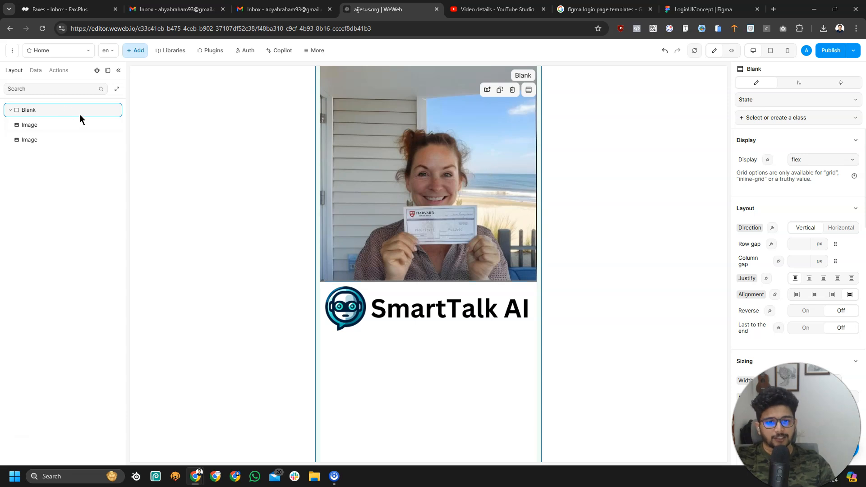
left_click(66, 112)
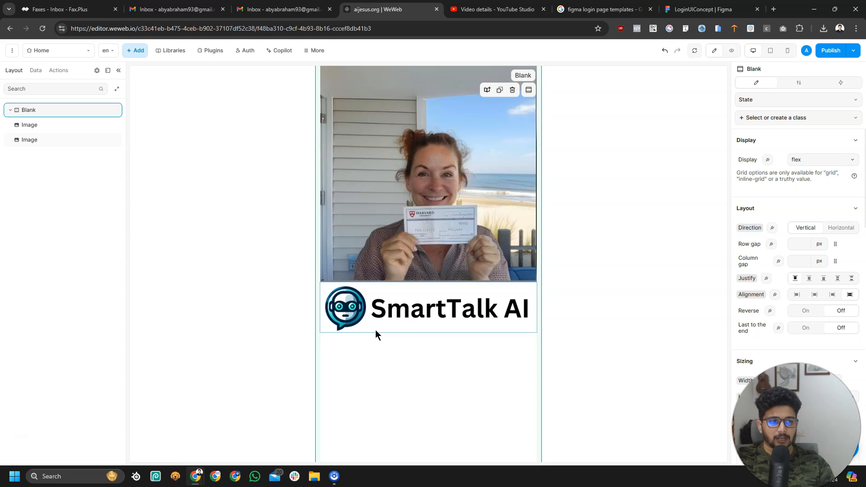
scroll(789, 294, "down", 3)
double_click(812, 231)
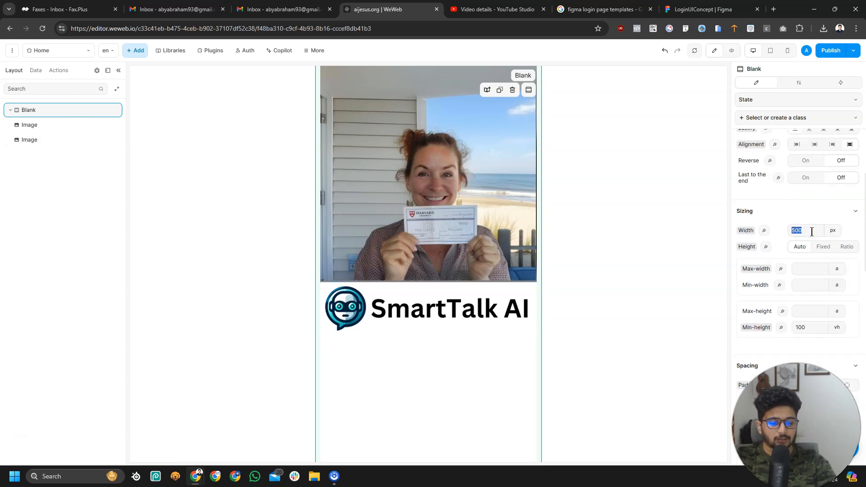
type("800")
double_click(812, 232)
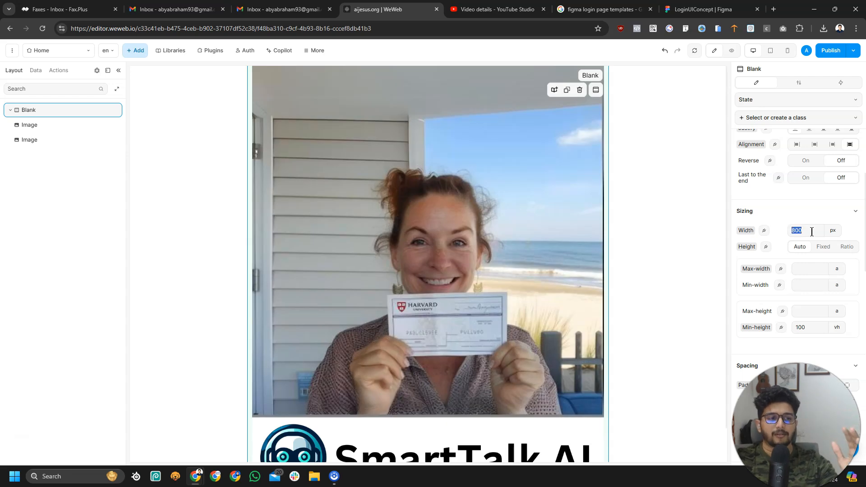
type("400")
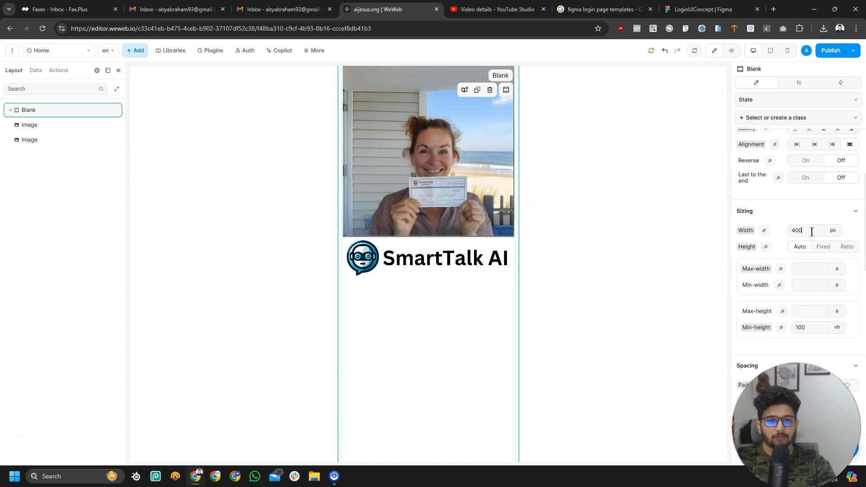
Step: Switch between the photo and the SmartTalk AI logo to compare their sizing within the Blank section
left_click(48, 125)
left_click(48, 138)
left_click(43, 126)
left_click(44, 139)
left_click(48, 124)
left_click(48, 141)
left_click(46, 124)
left_click(45, 139)
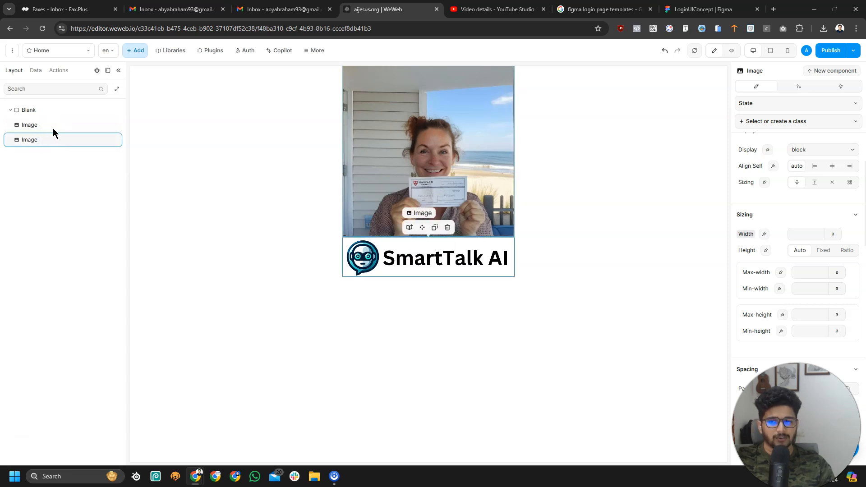
left_click(67, 124)
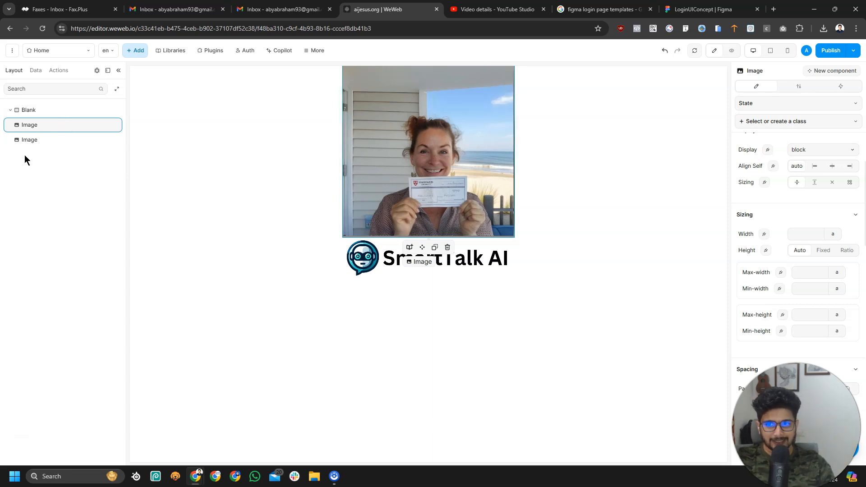
left_click(32, 140)
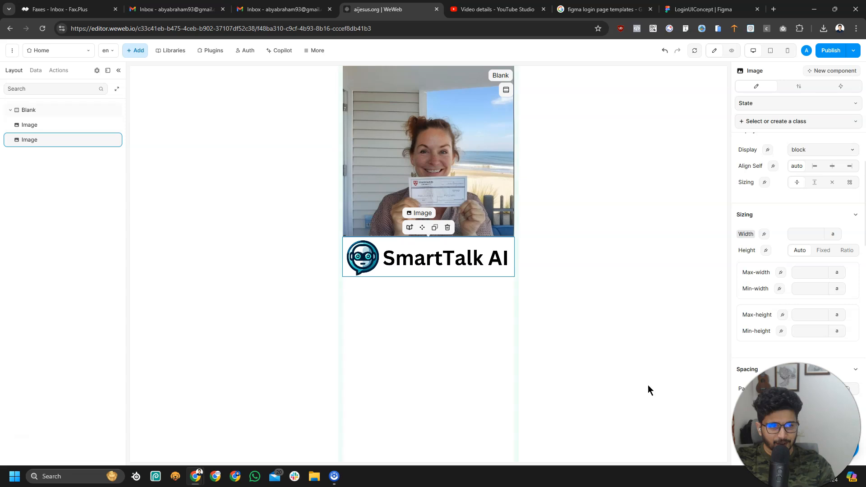
Step: Set the SmartTalk AI logo's width to 200 px
scroll(857, 225, "up", 3)
left_click(49, 124)
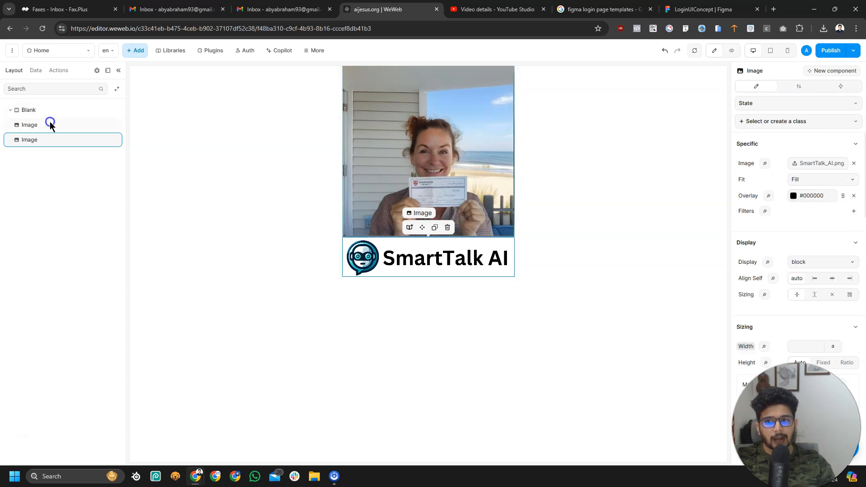
left_click(40, 140)
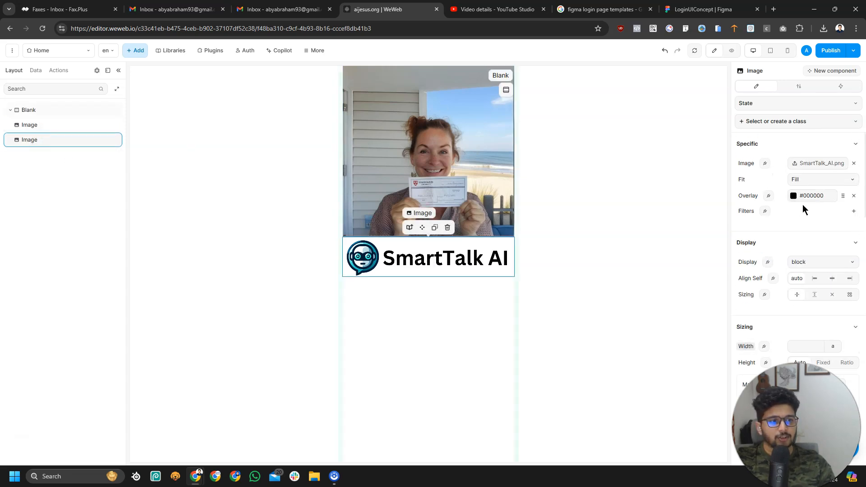
scroll(808, 226, "down", 3)
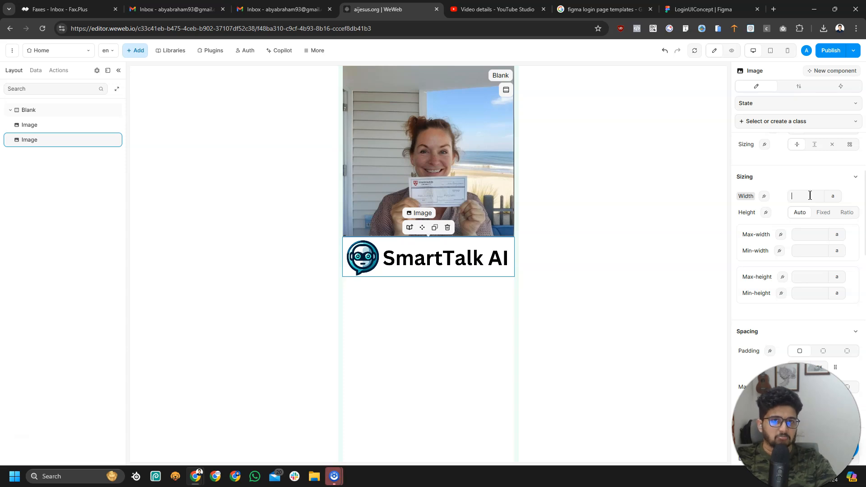
type("200")
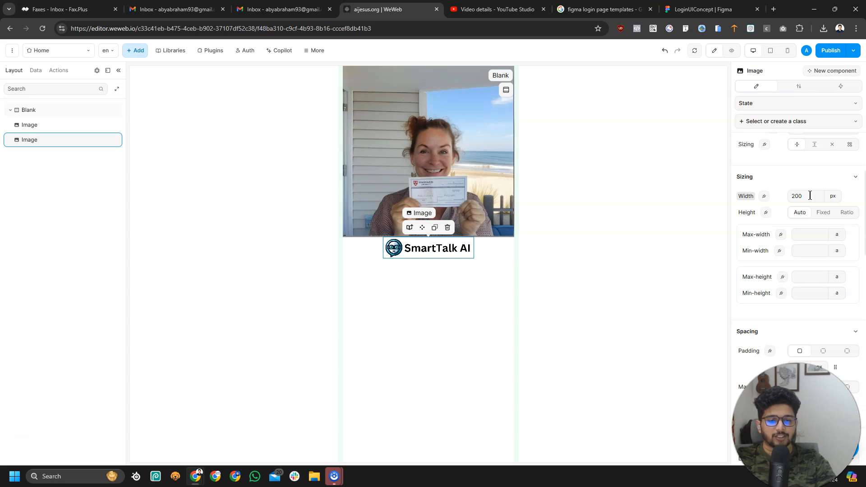
Step: Move the SmartTalk AI logo above the photo within the Blank section
left_click(639, 269)
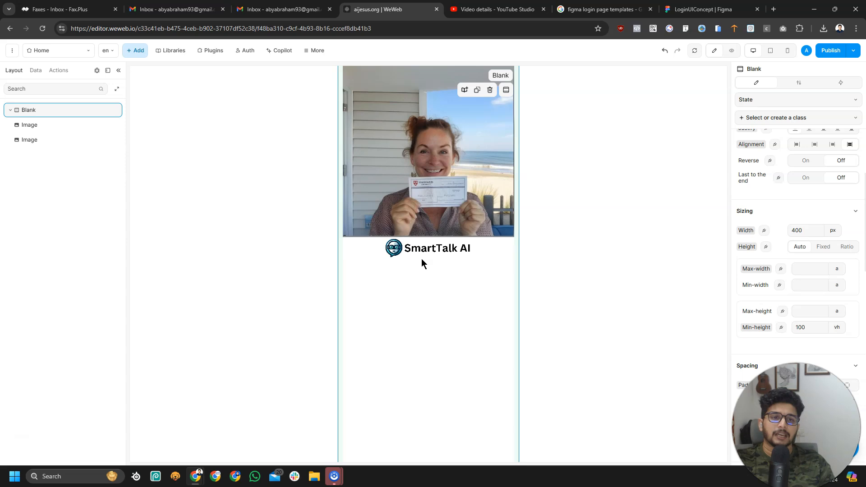
left_click_drag(430, 244, 418, 71)
left_click(602, 178)
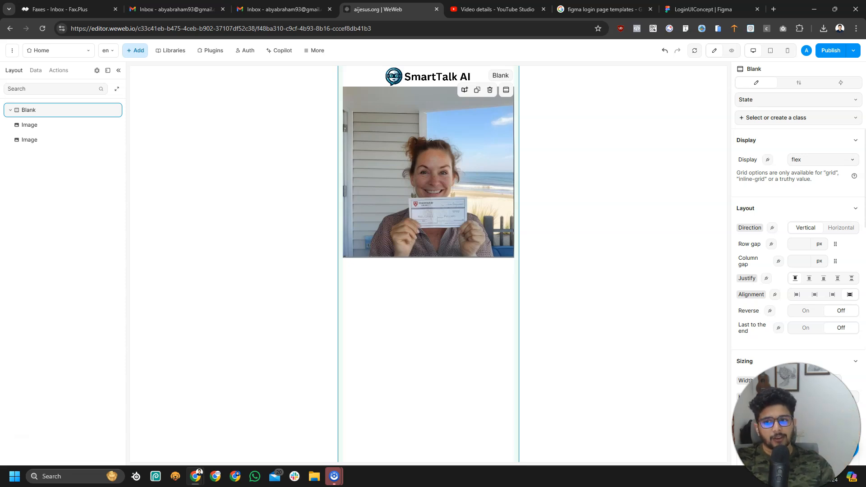
Step: Try reordering the two images in the layer tree of the Blank section
left_click(47, 123)
mouse_move(46, 126)
left_mouse_down()
mouse_move(45, 153)
mouse_move(38, 120)
left_mouse_up()
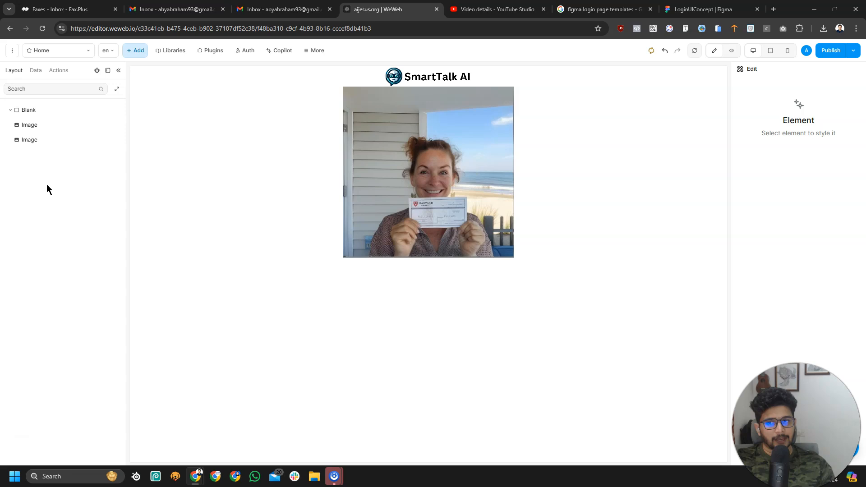
left_click(49, 145)
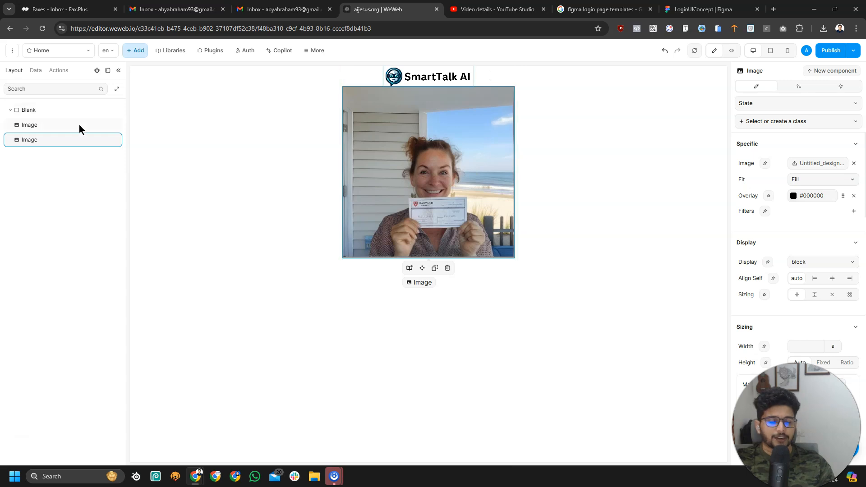
Step: Look over the project's page list and browse the full catalogue of elements that can be added
left_click(59, 52)
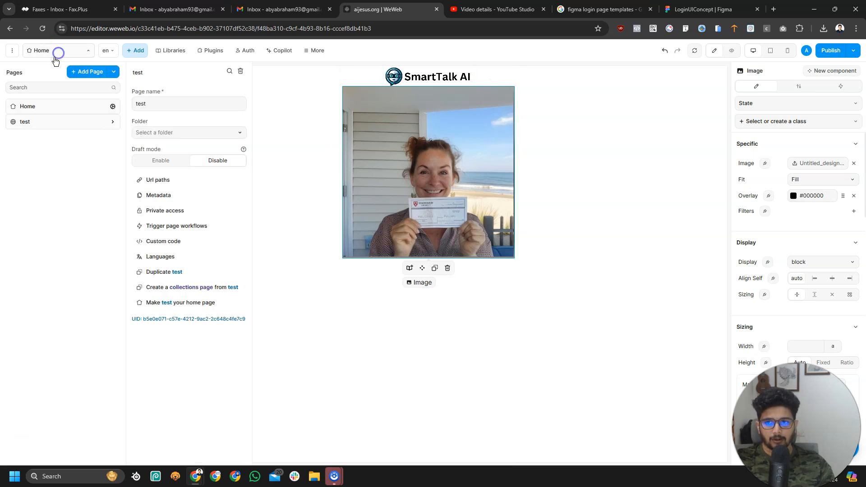
left_click(74, 53)
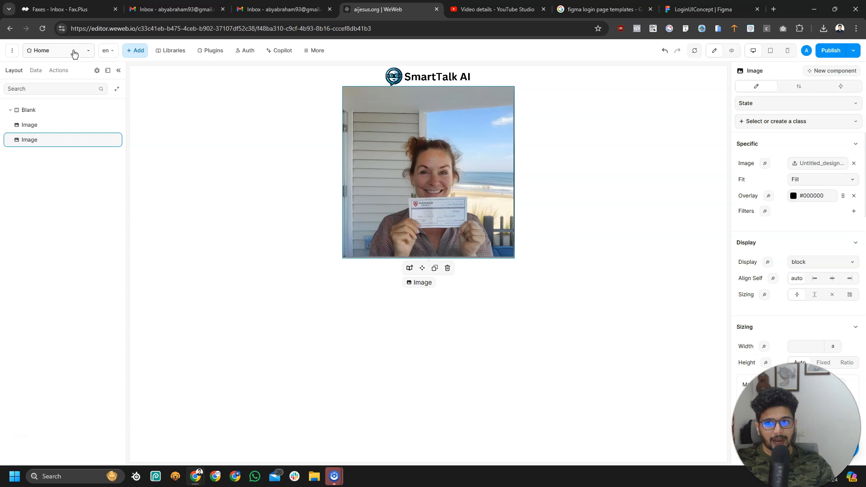
left_click(134, 50)
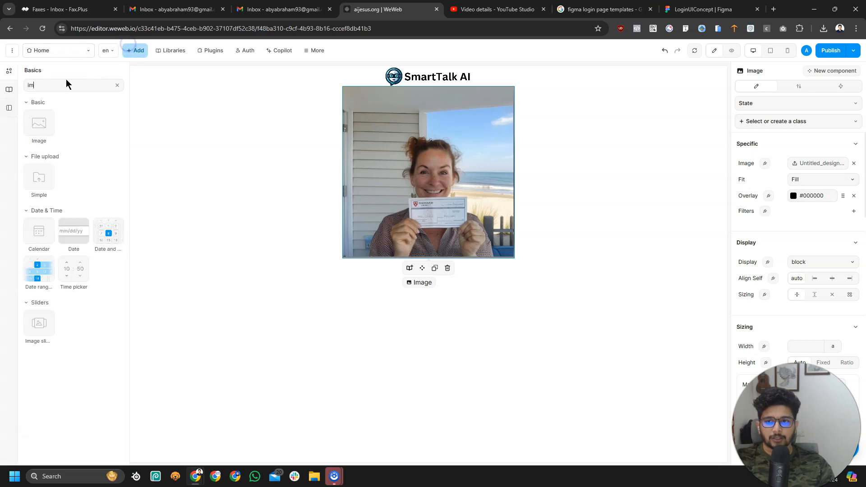
left_click(116, 85)
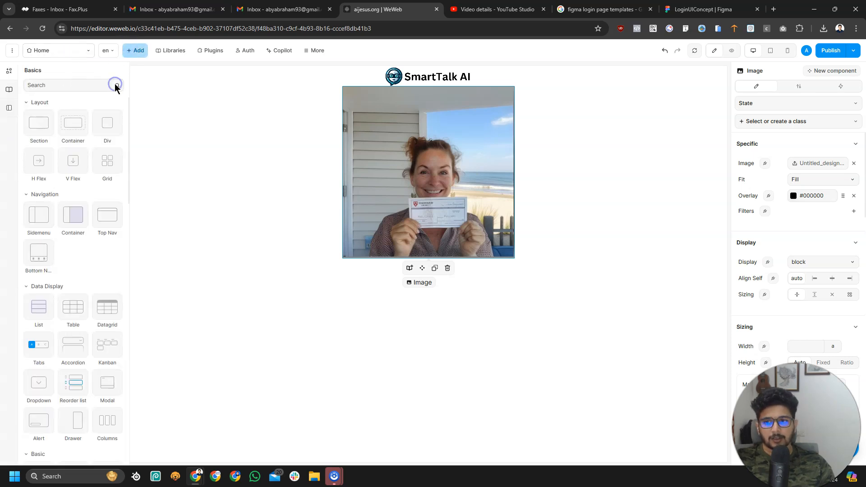
scroll(68, 216, "down", 2)
scroll(67, 226, "up", 1)
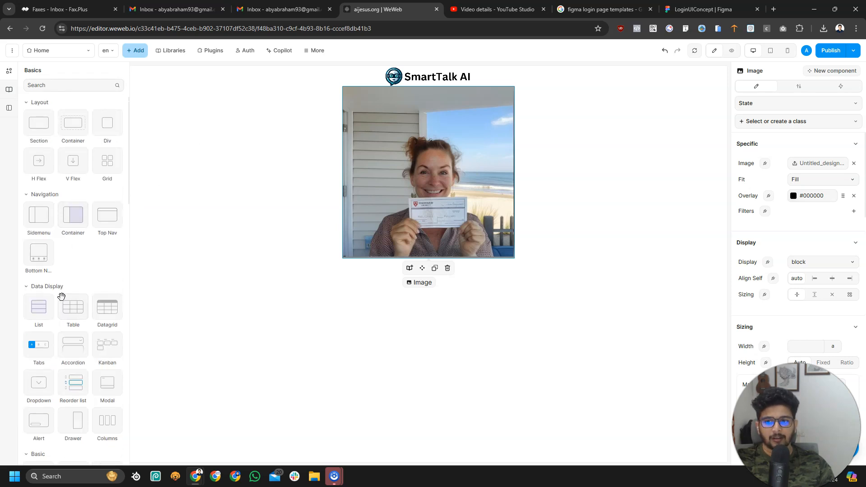
left_click(200, 147)
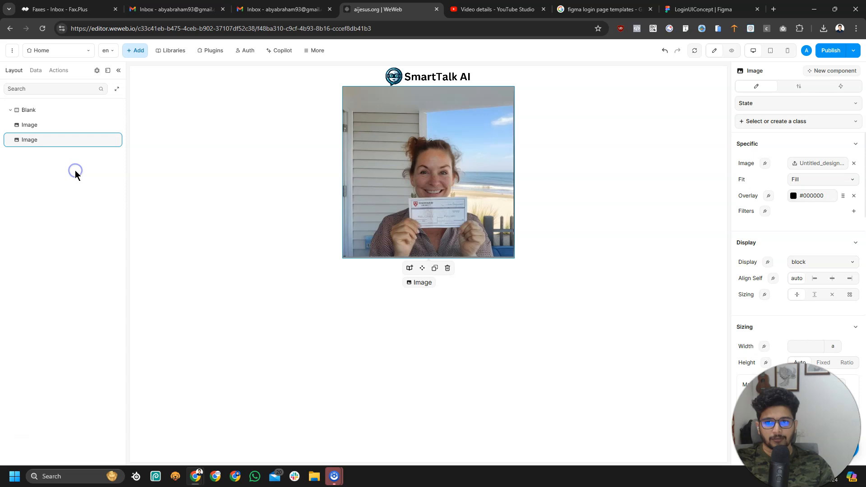
Step: Review the properties of the Blank section and its two images
left_click(64, 111)
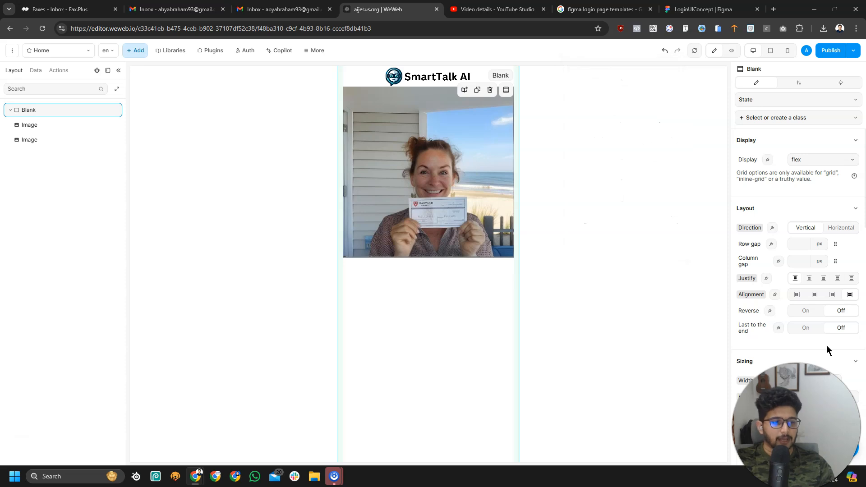
left_click(30, 124)
left_click(30, 139)
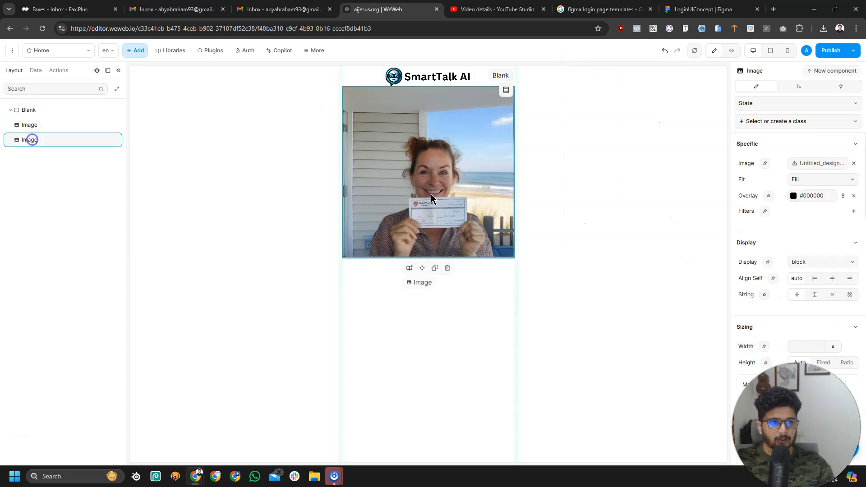
left_click(63, 111)
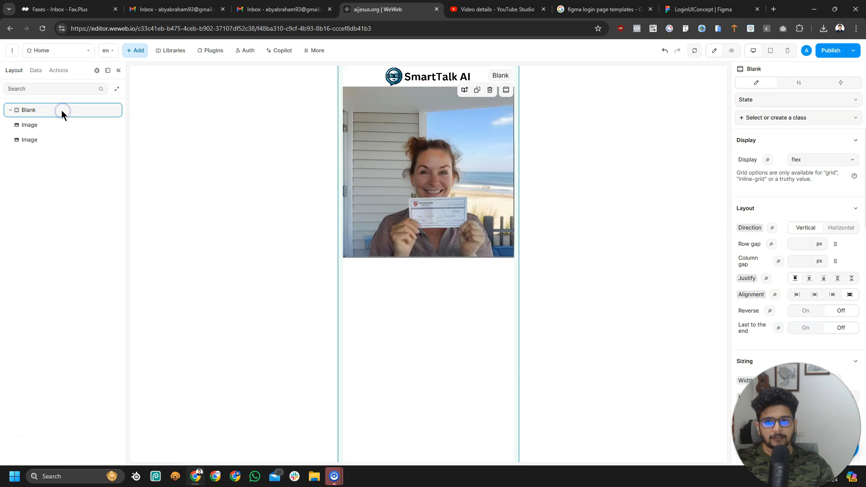
Step: Look through the project's library categories, including components and classes, dismissing the Components quick help
left_click(172, 51)
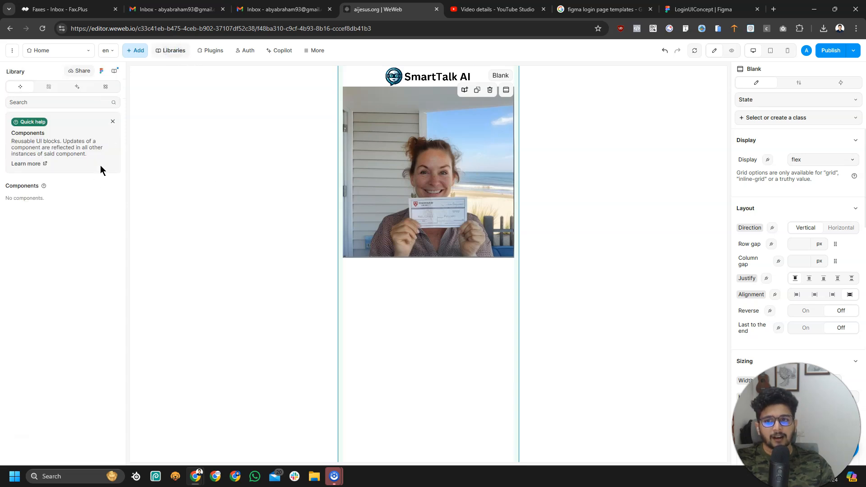
left_click(113, 121)
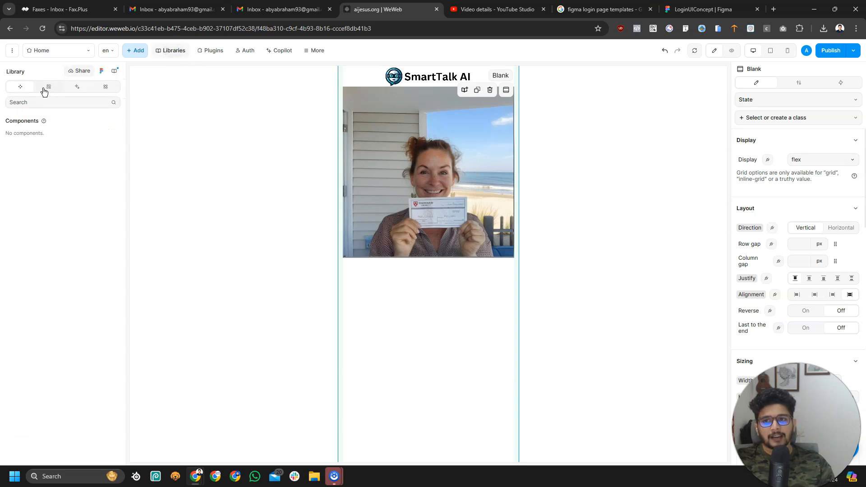
left_click(47, 88)
left_click(77, 87)
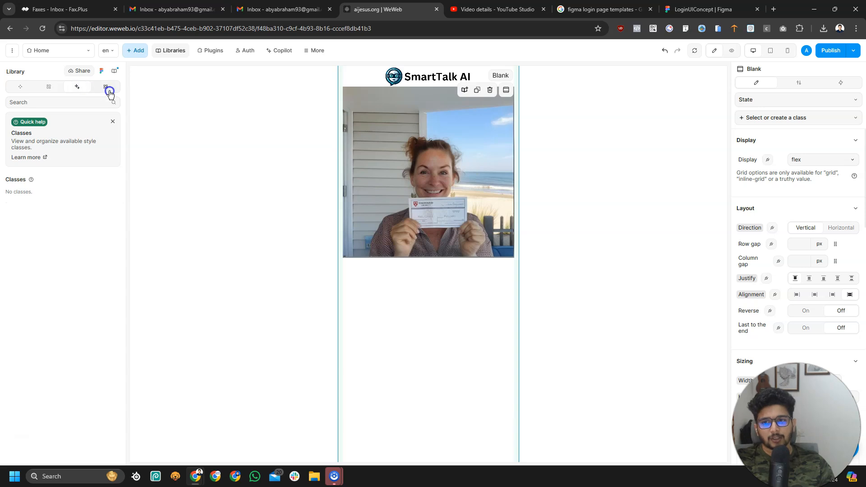
left_click(107, 89)
left_click(30, 87)
left_click(31, 99)
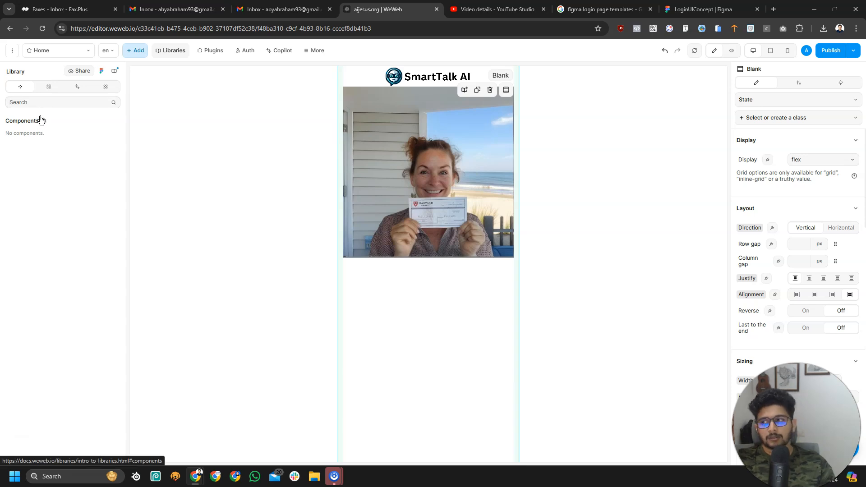
left_click(75, 204)
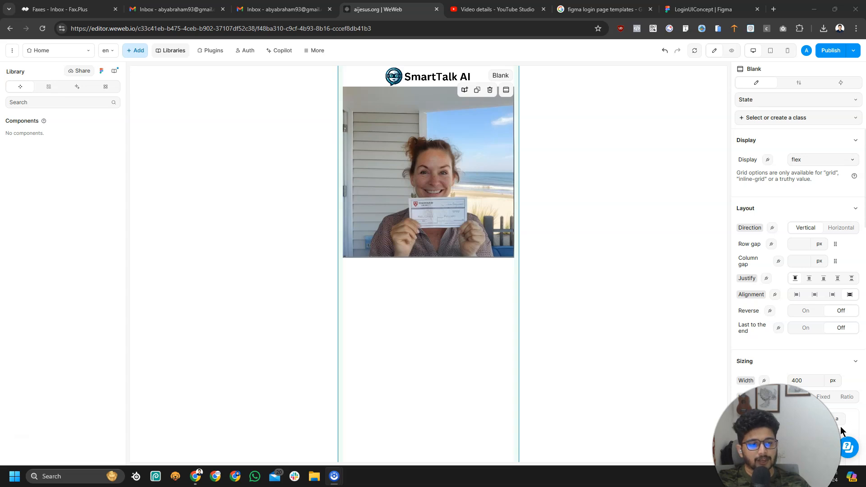
Step: View the help options offered in the Resource Center, and close it
left_click(854, 453)
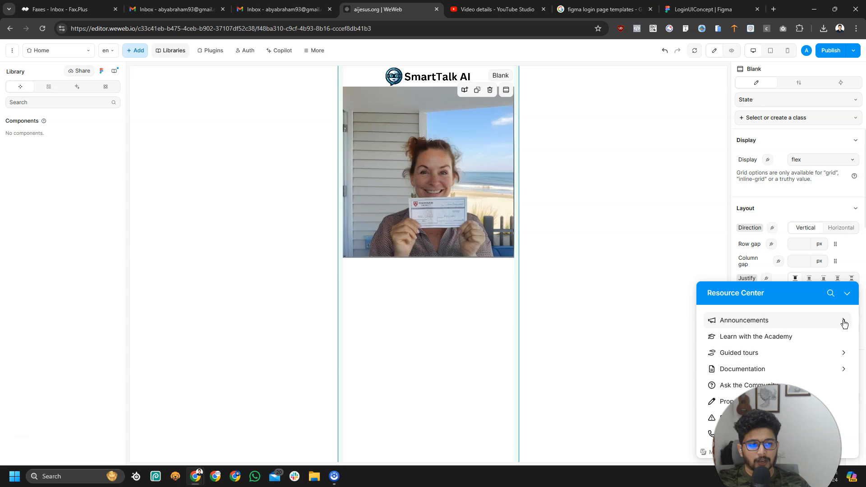
left_click(845, 294)
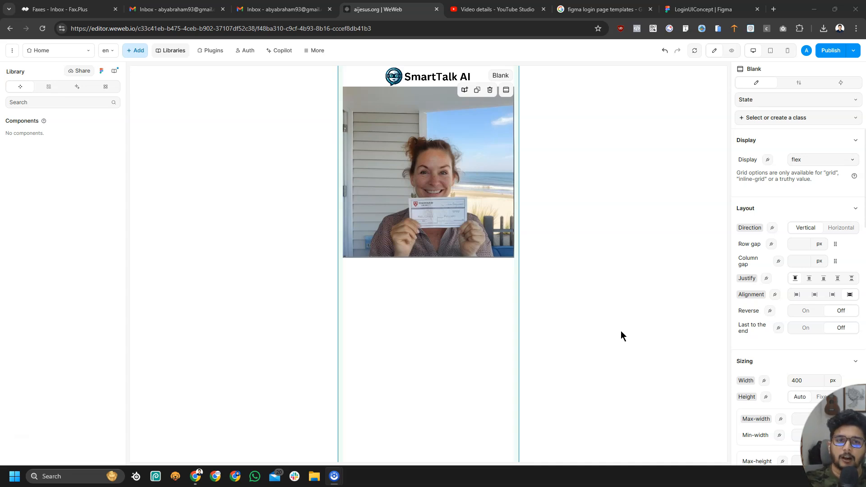
left_click(99, 234)
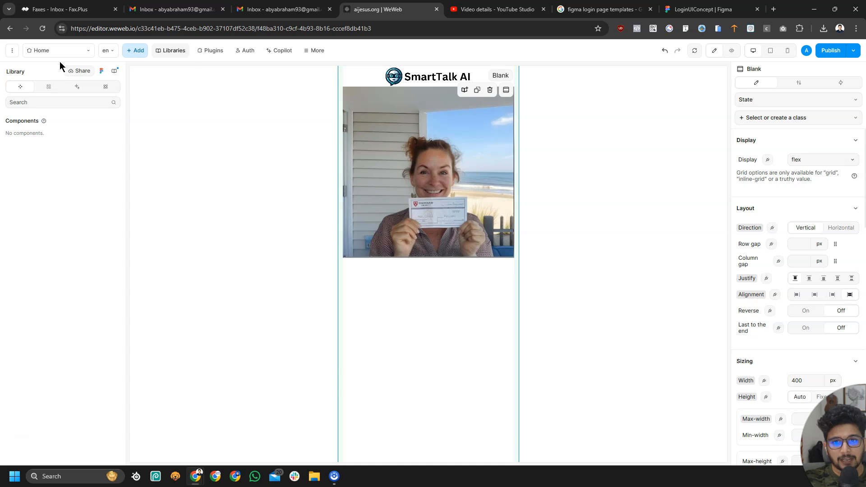
Step: Browse the data source plugins available for the project, and glance at the basic elements that can be added
left_click(211, 50)
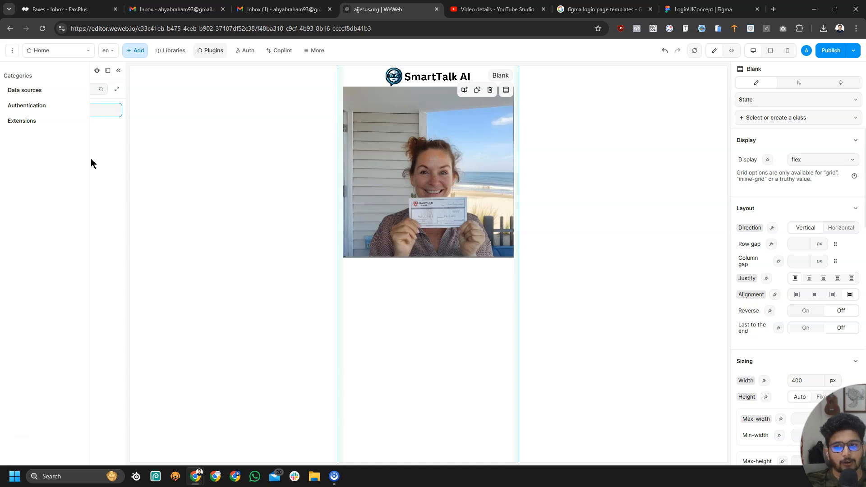
left_click(43, 91)
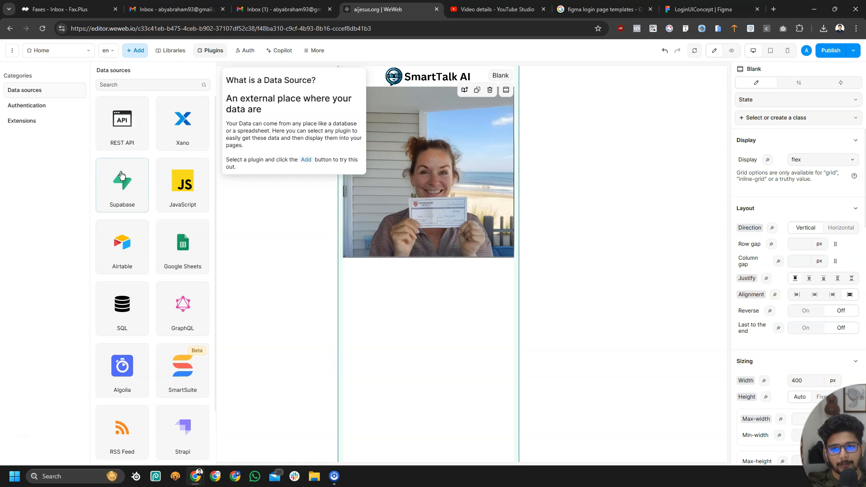
scroll(181, 271, "down", 2)
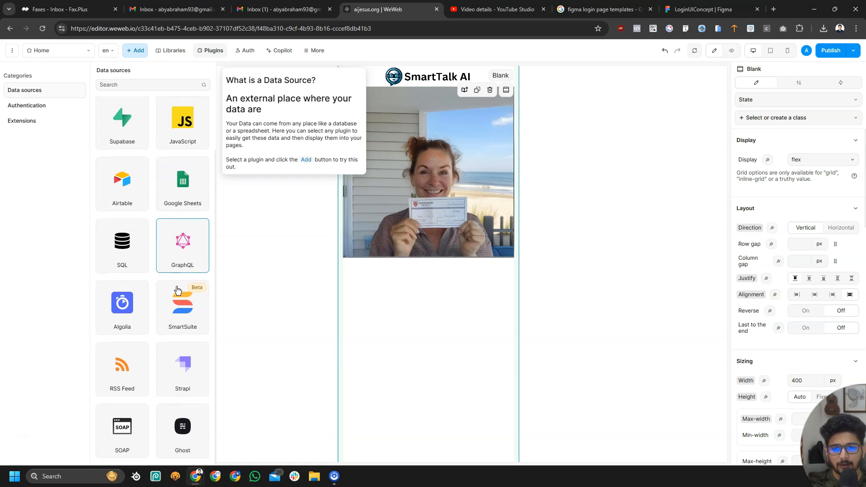
scroll(131, 427, "up", 2)
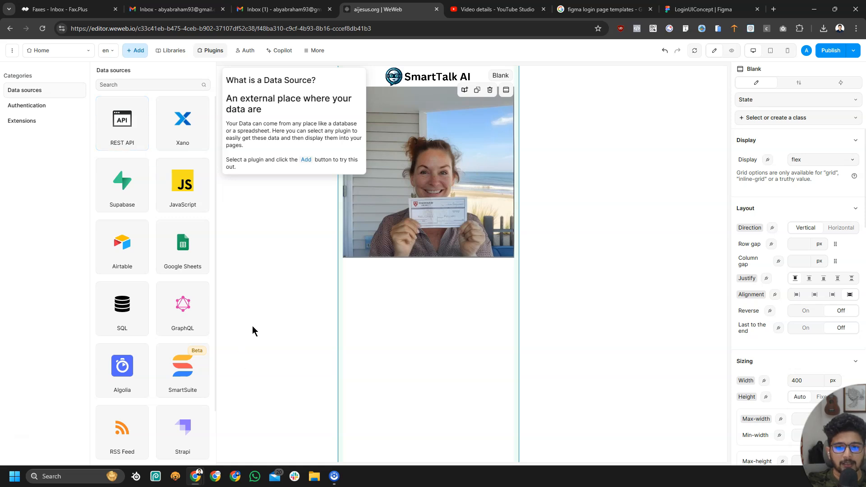
left_click(308, 215)
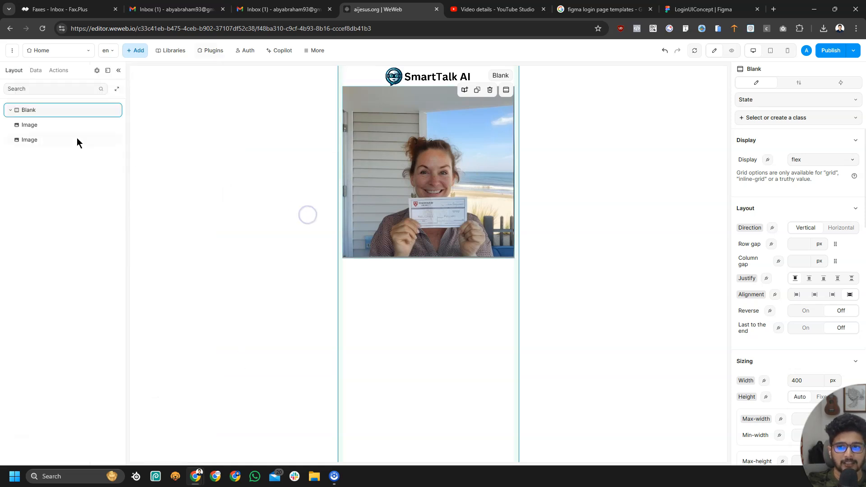
left_click(136, 50)
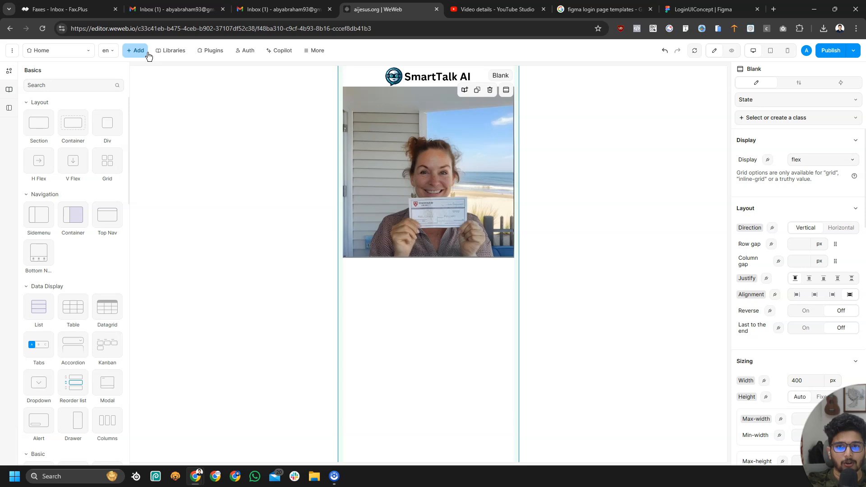
left_click(148, 54)
Step: Compare the Authentication and Extensions plugin categories with the data source plugins
left_click(211, 51)
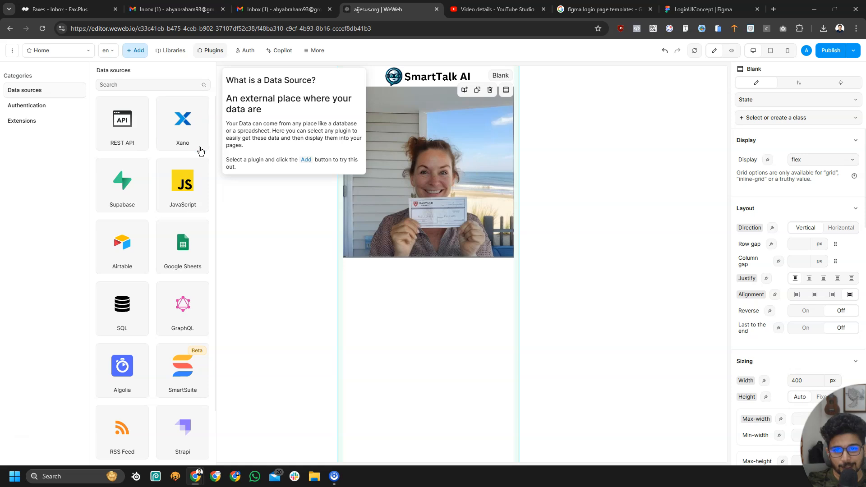
left_click(47, 109)
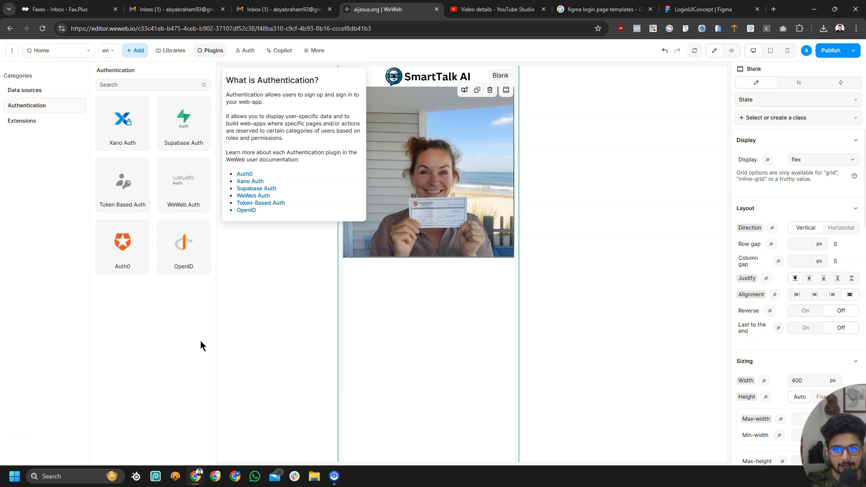
left_click(23, 121)
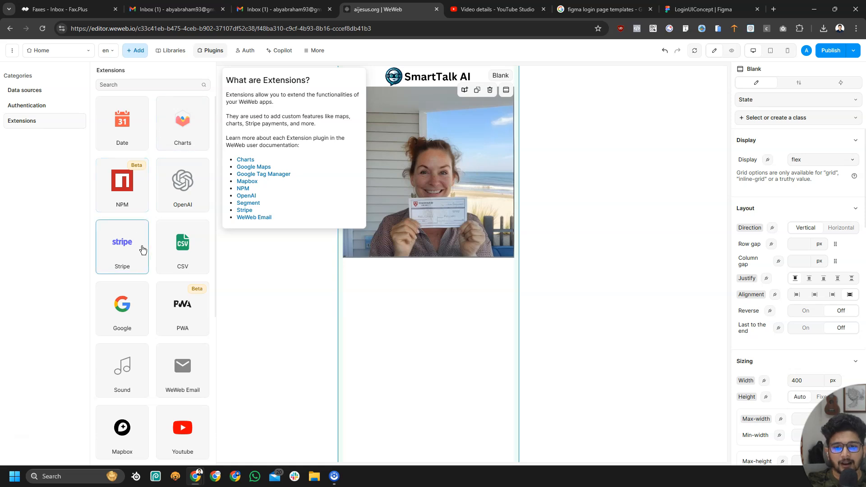
scroll(166, 259, "down", 5)
scroll(166, 259, "up", 5)
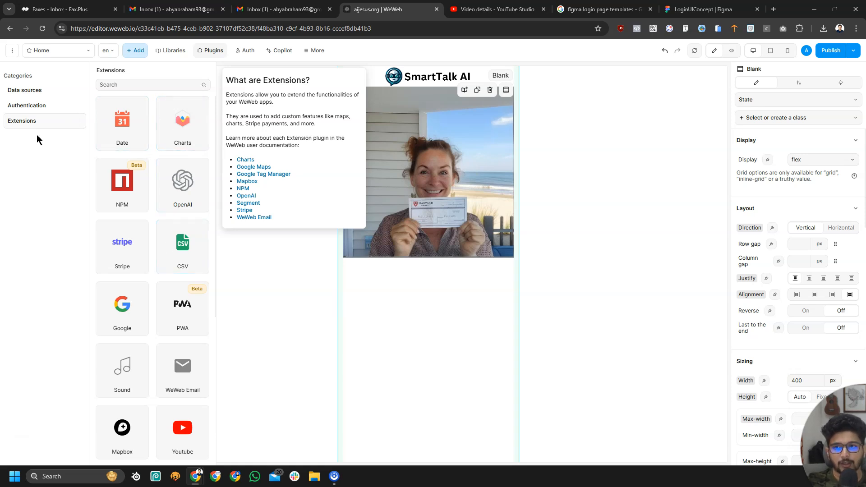
left_click(35, 90)
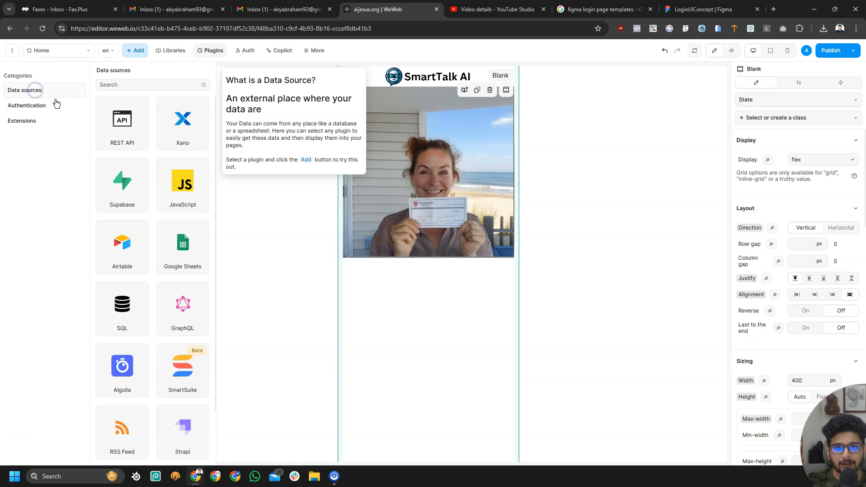
Step: Examine the user management settings for authentication along with the available authentication plugins
left_click(248, 51)
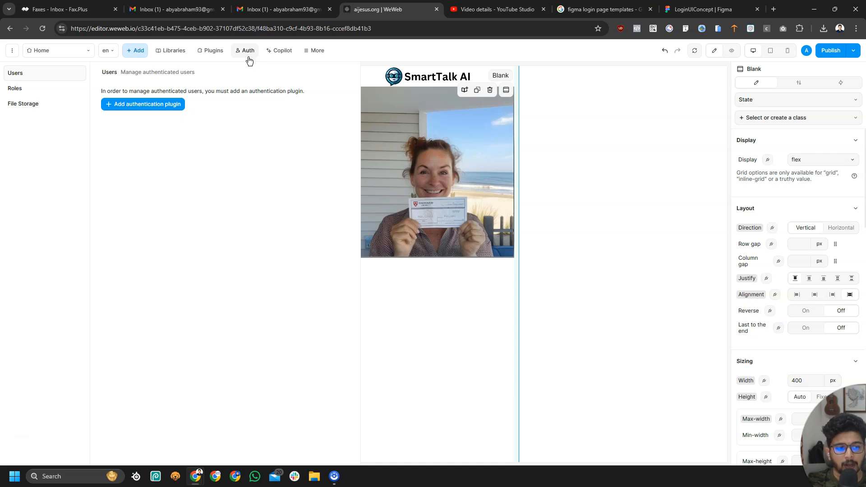
left_click(206, 51)
left_click(44, 108)
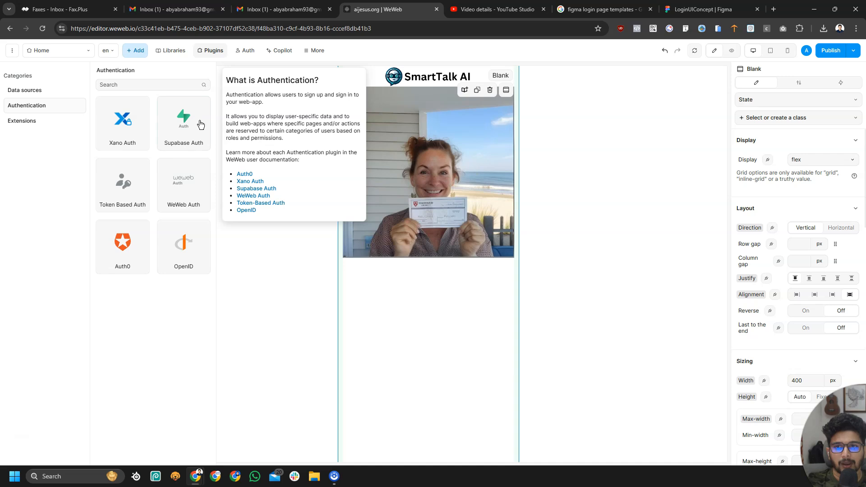
left_click(51, 108)
left_click(246, 51)
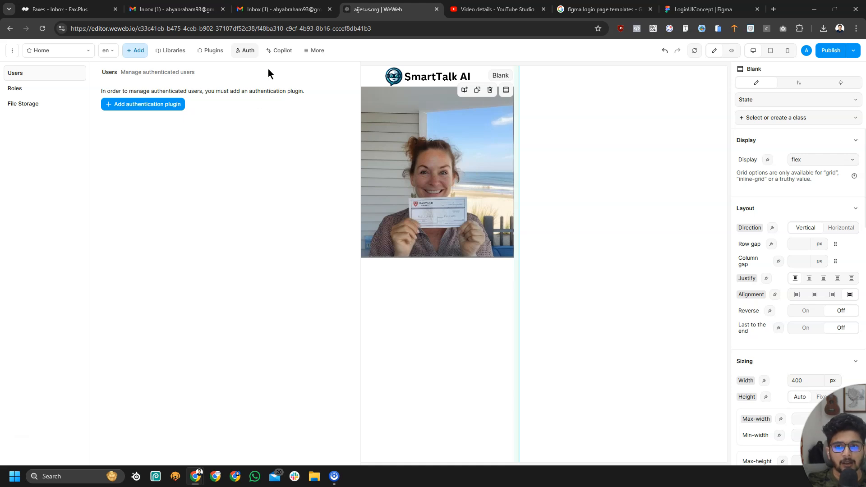
Step: Ask Copilot the question "adding image that bounces with animation" and read its answer
left_click(280, 52)
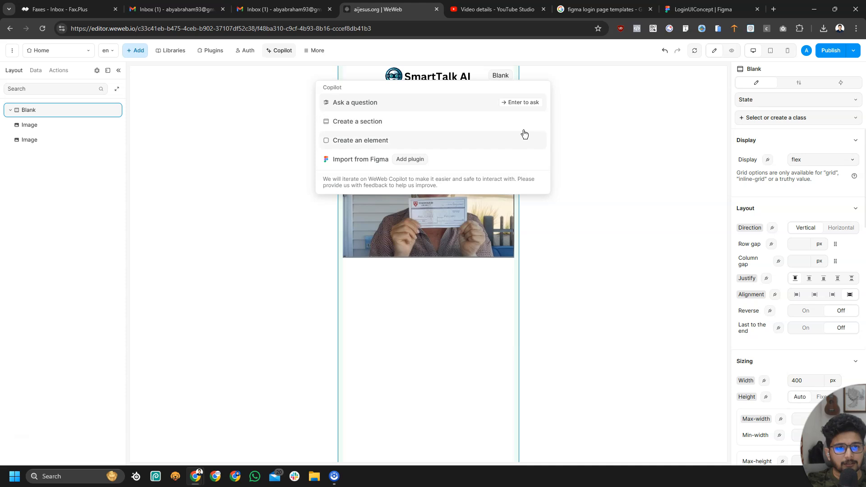
left_click(362, 105)
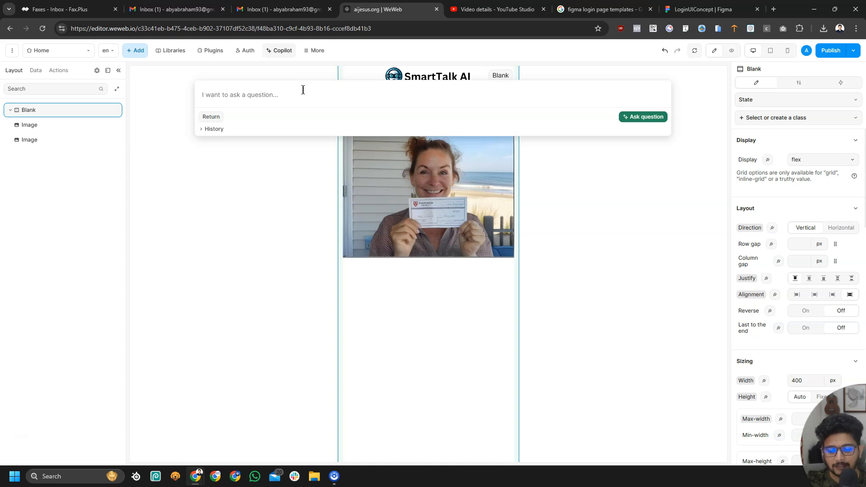
type("add")
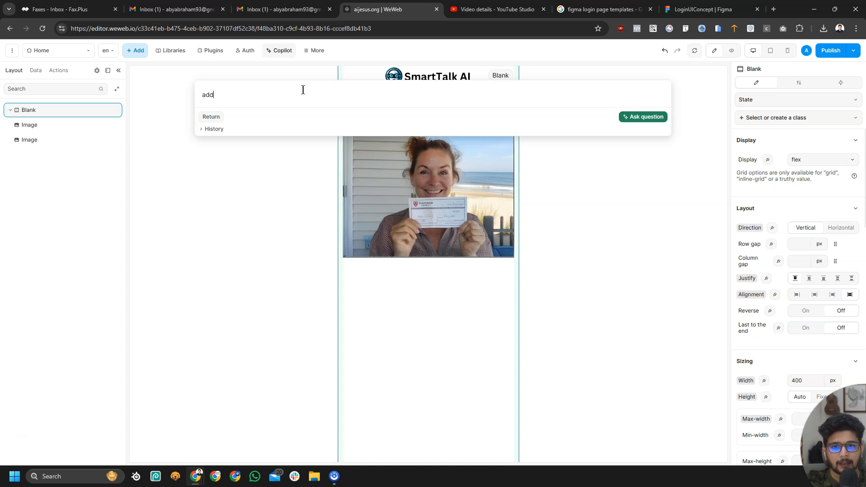
type("ing image th")
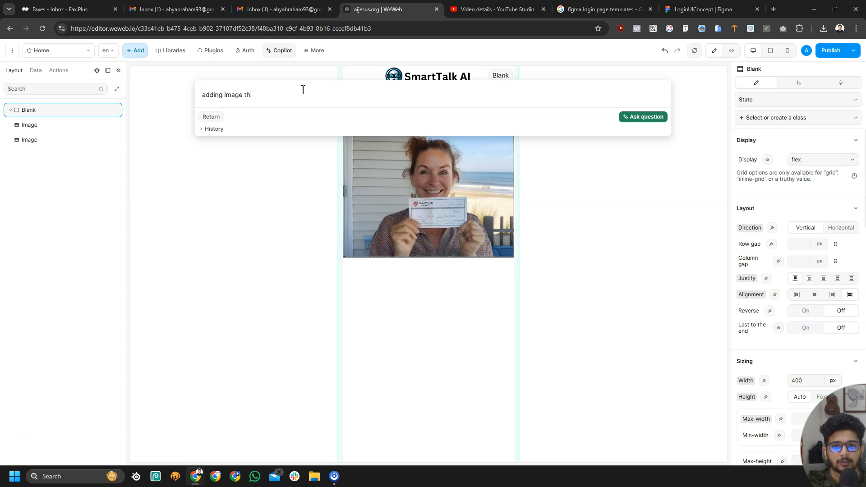
type("at bounces with")
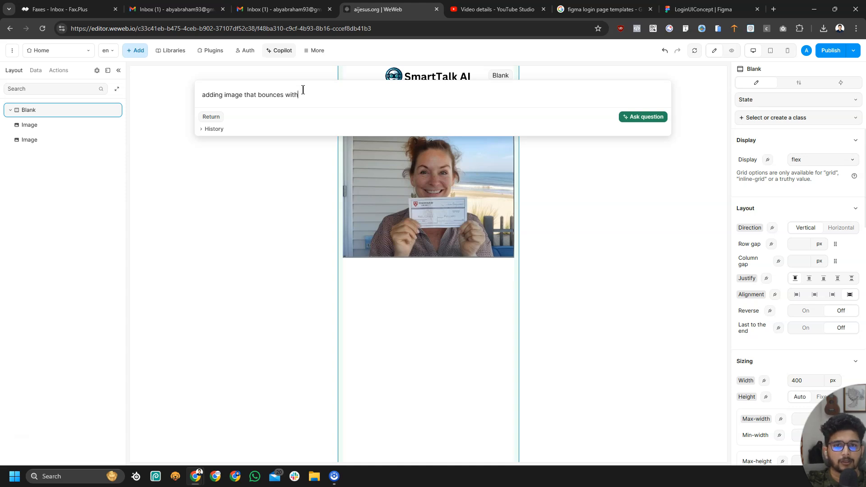
type(" animation")
key("Return")
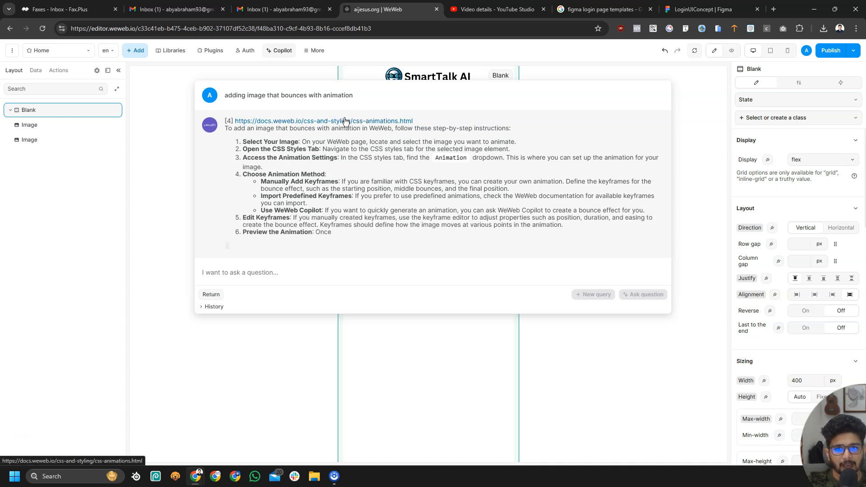
left_click(705, 164)
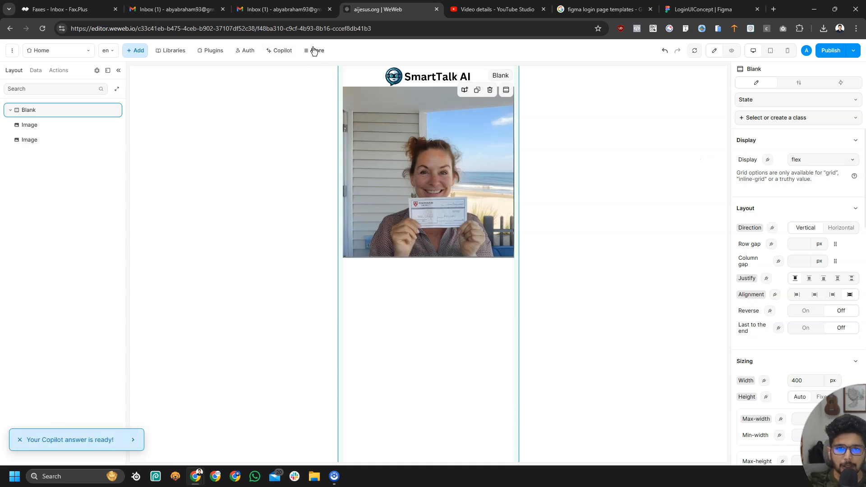
left_click(276, 55)
left_click(277, 55)
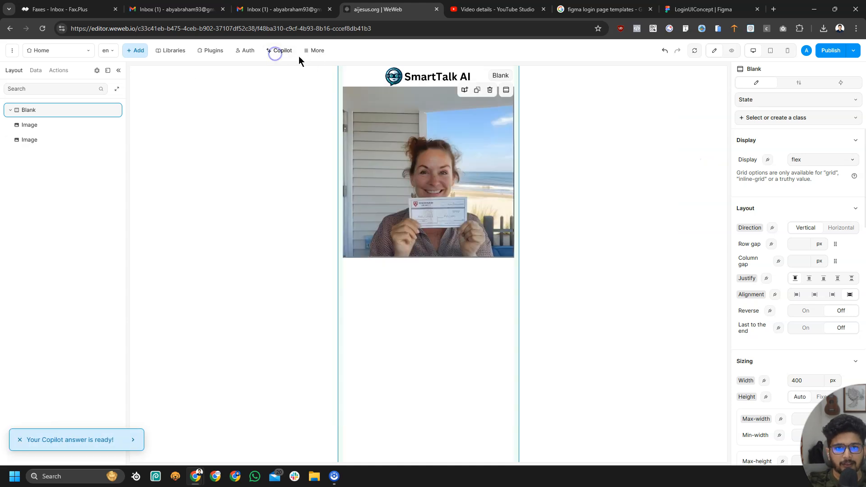
Step: Review the project's Headers settings, including the explanation of iframe embedding, and return to the list of additional project options
left_click(316, 51)
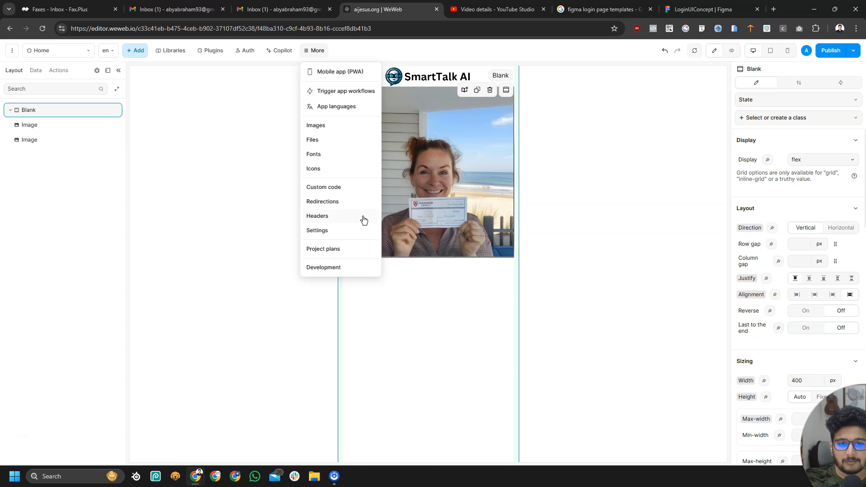
left_click(362, 217)
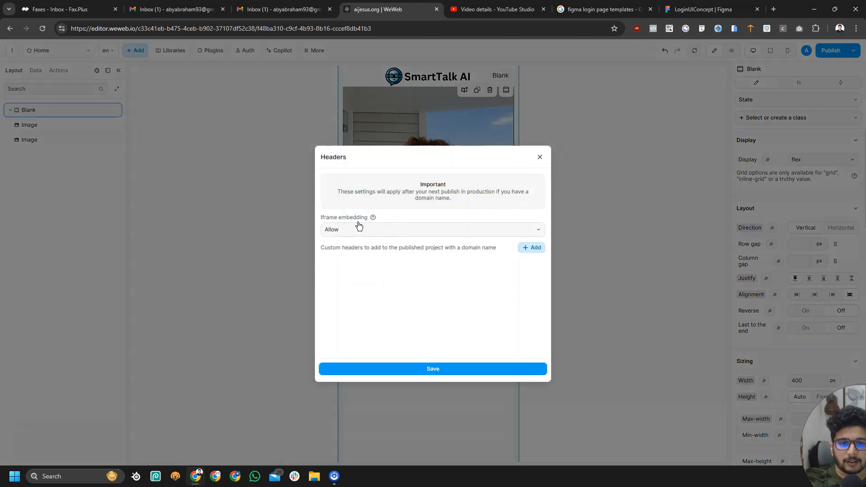
left_click_drag(316, 218, 349, 218)
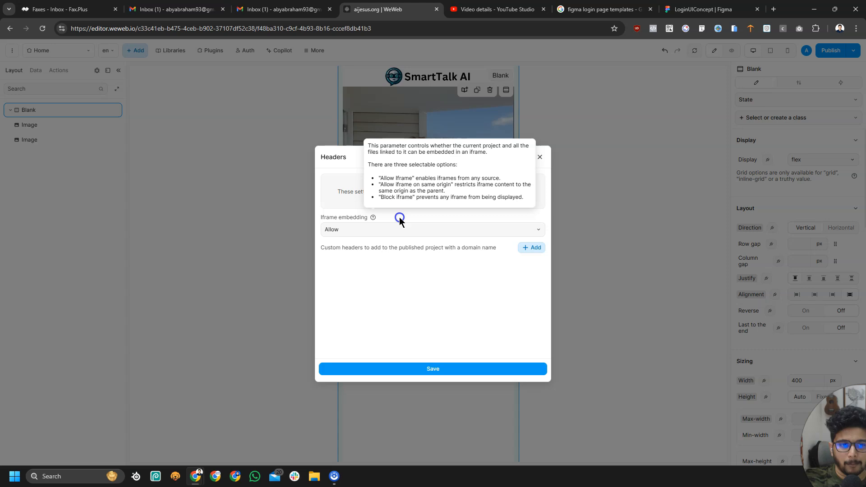
left_click(543, 158)
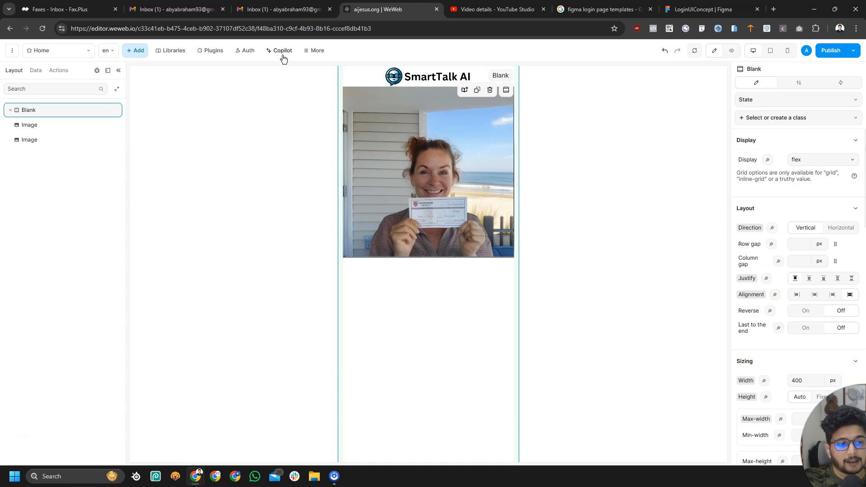
left_click(319, 52)
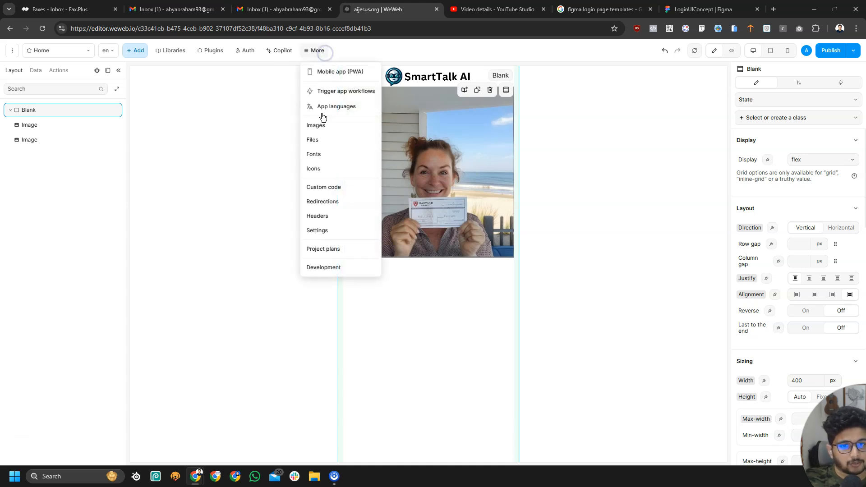
Step: Review the project's Headers options and general Settings, comparing the Dark and Light default themes without saving any change
left_click(352, 218)
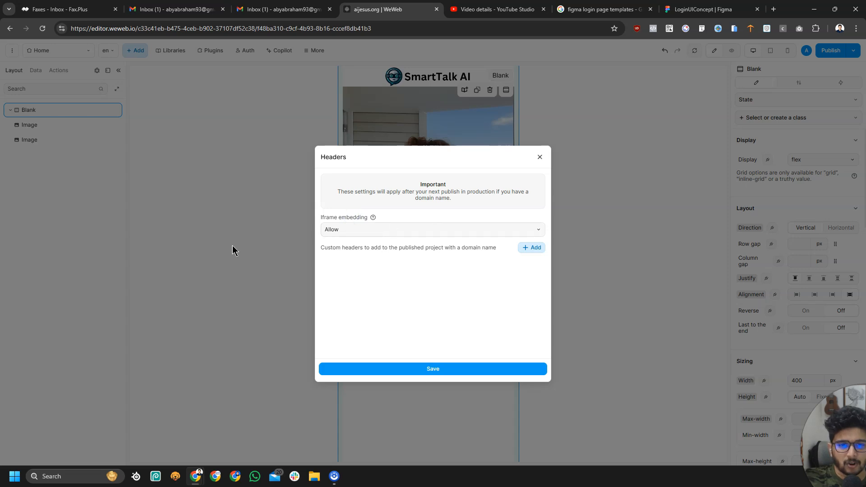
left_click(541, 157)
left_click(315, 50)
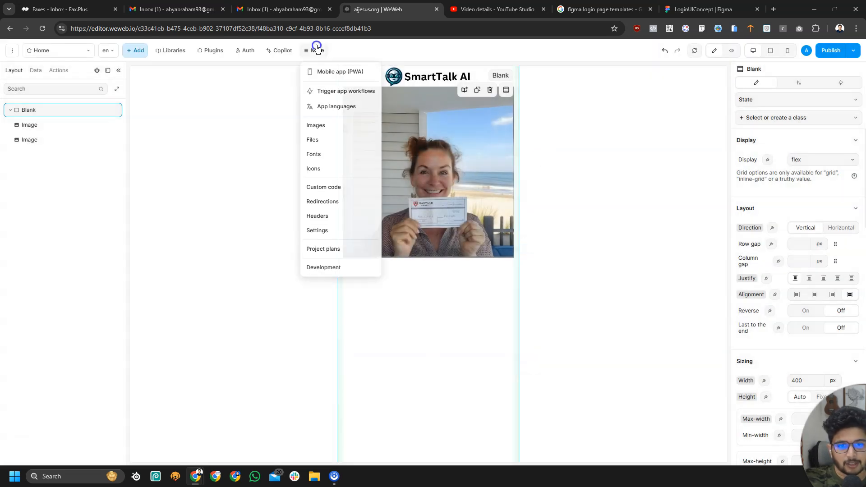
left_click(336, 232)
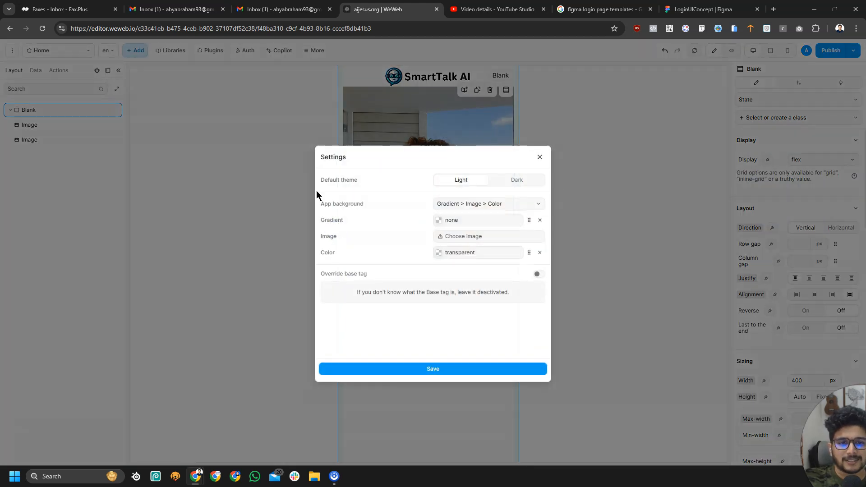
left_click(515, 180)
left_click(481, 180)
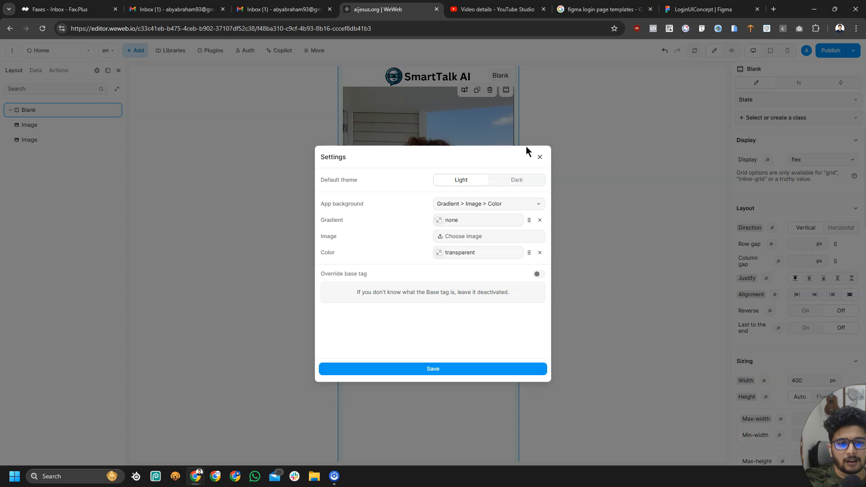
left_click(540, 157)
left_click(307, 49)
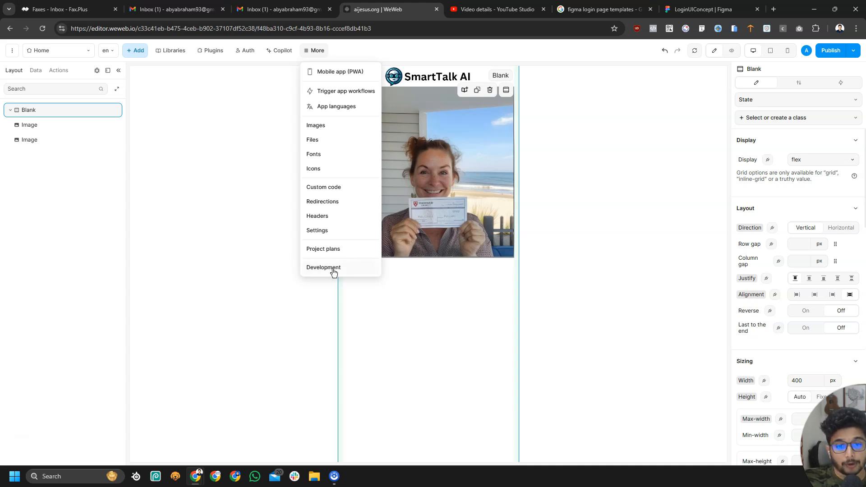
left_click(197, 264)
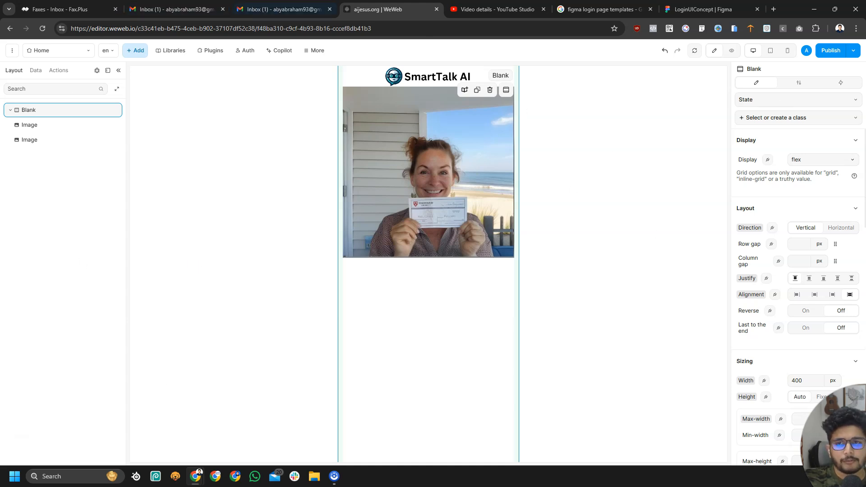
Step: Undo the most recent page edits one at a time, back to an earlier state in the edit history
mouse_move(855, 176)
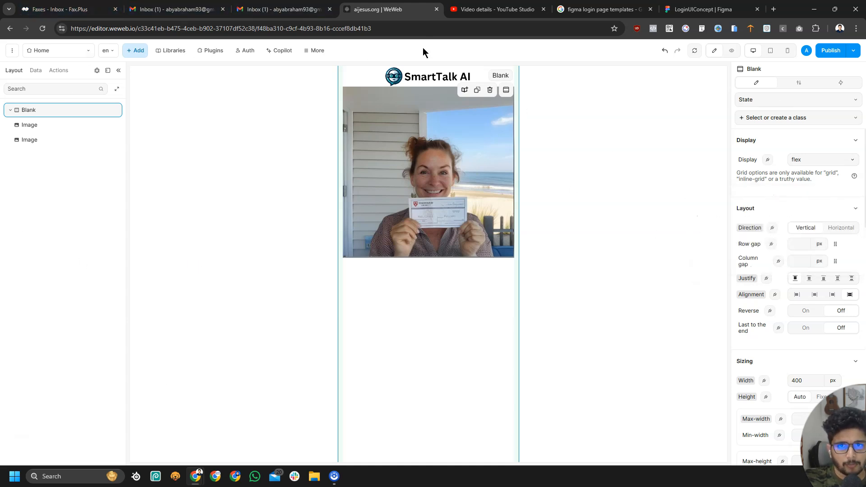
mouse_move(661, 53)
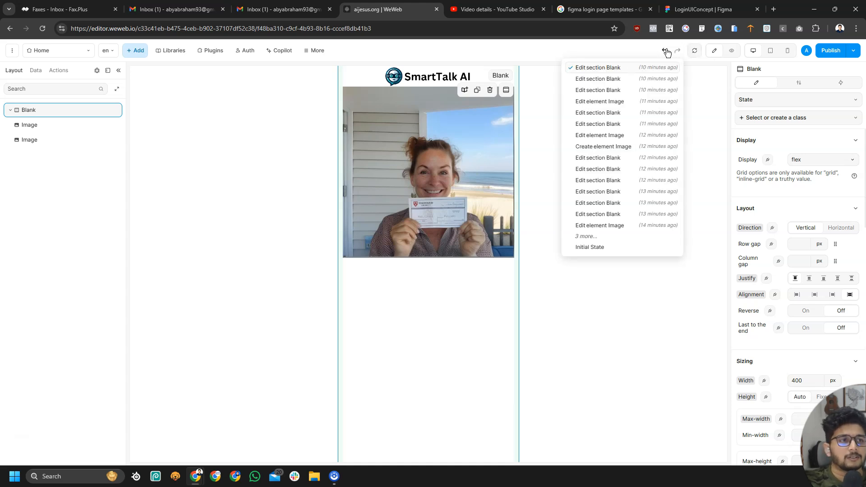
left_click(663, 53)
left_click(663, 53)
left_click(663, 53)
left_click(663, 54)
left_click(663, 54)
left_click(663, 53)
left_click(663, 53)
left_click(662, 53)
left_click(663, 54)
left_click(663, 53)
left_click(663, 54)
Step: Redo the undone page edits one at a time, up to the latest entry in the edit history
left_click(678, 53)
left_click(678, 53)
left_click(678, 53)
left_click(677, 54)
left_click(678, 53)
left_click(678, 53)
left_click(678, 53)
left_click(677, 53)
left_click(678, 53)
left_click(677, 53)
left_click(678, 53)
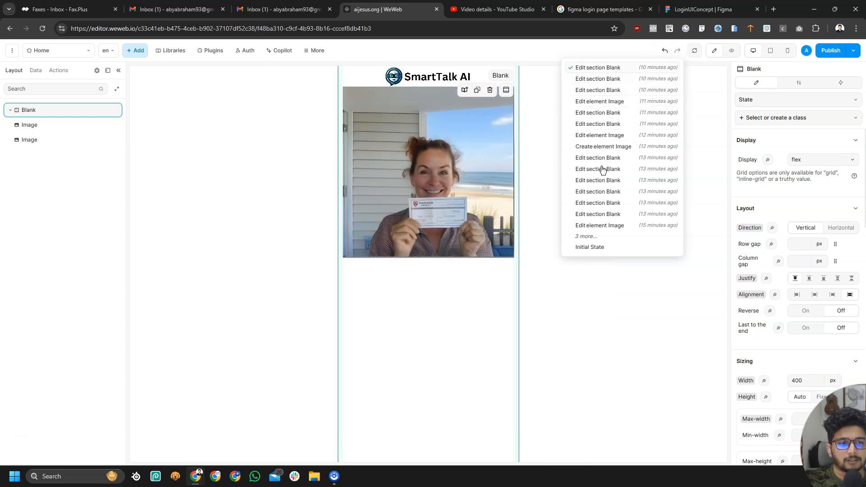
Step: Revert the page to its Initial State through the edit history and redo all edits up to the latest one
left_click(595, 247)
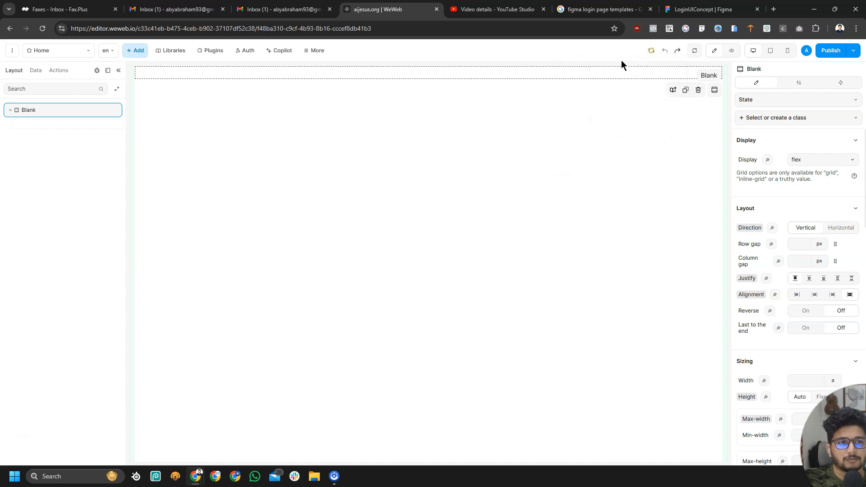
left_click(677, 51)
left_click(677, 51)
left_click(677, 51)
left_click(677, 51)
left_click(677, 51)
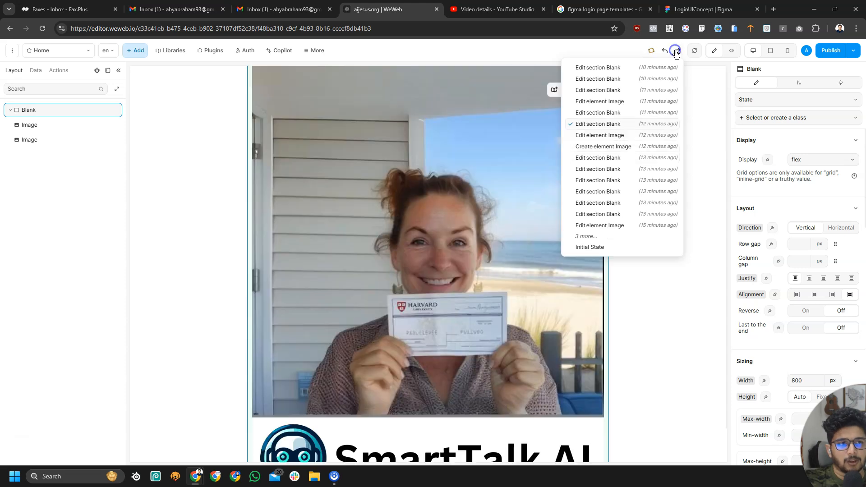
left_click(677, 51)
left_click(677, 51)
left_click(676, 51)
left_click(677, 51)
left_click(677, 51)
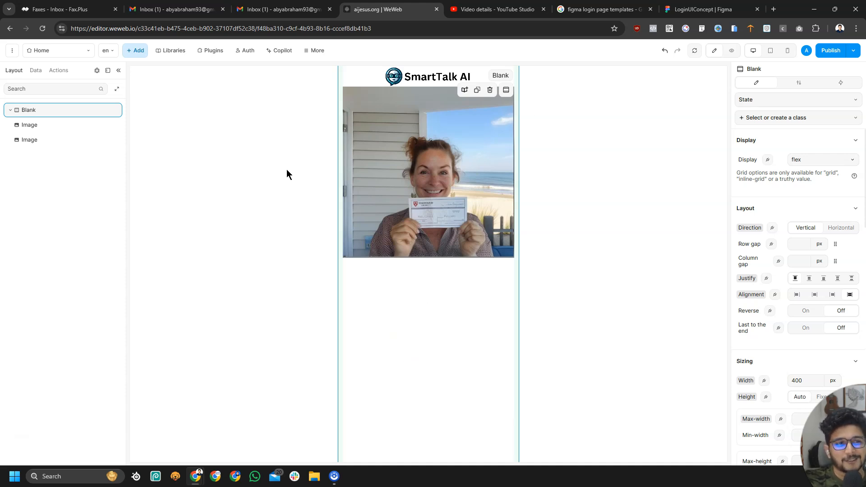
Step: Undo some recent edits to the Blank section, redo them, and refresh the page in the editor
left_click(666, 56)
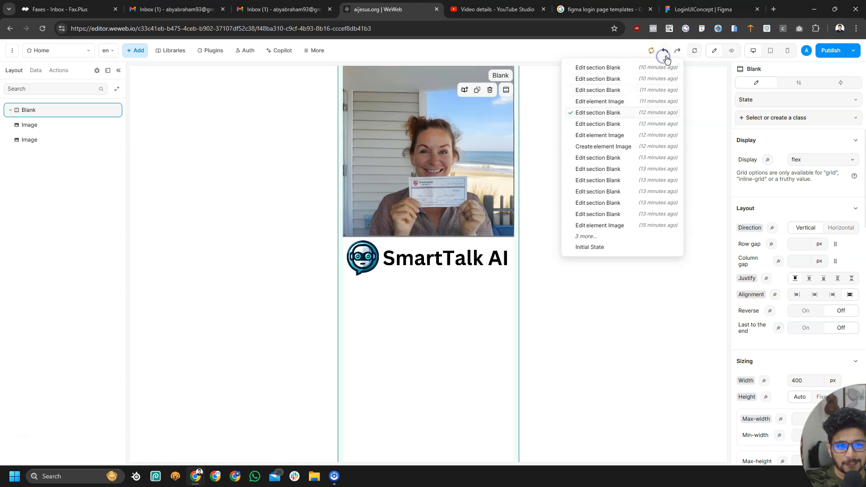
left_click(676, 52)
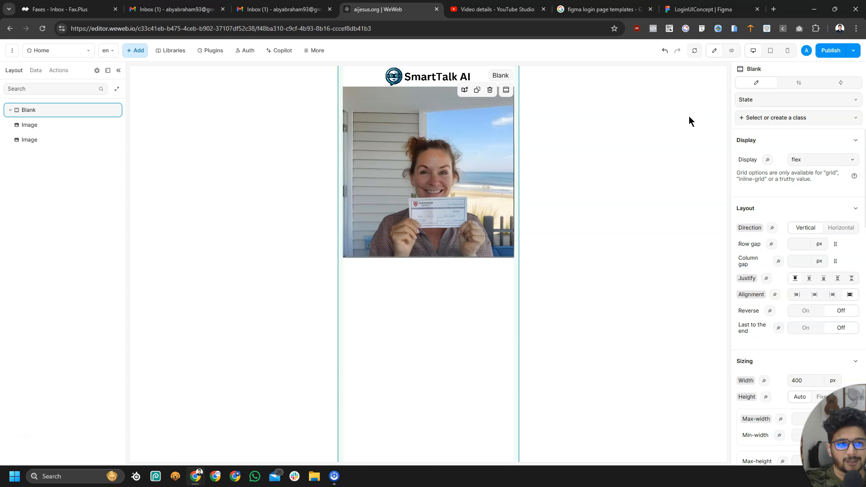
left_click(695, 51)
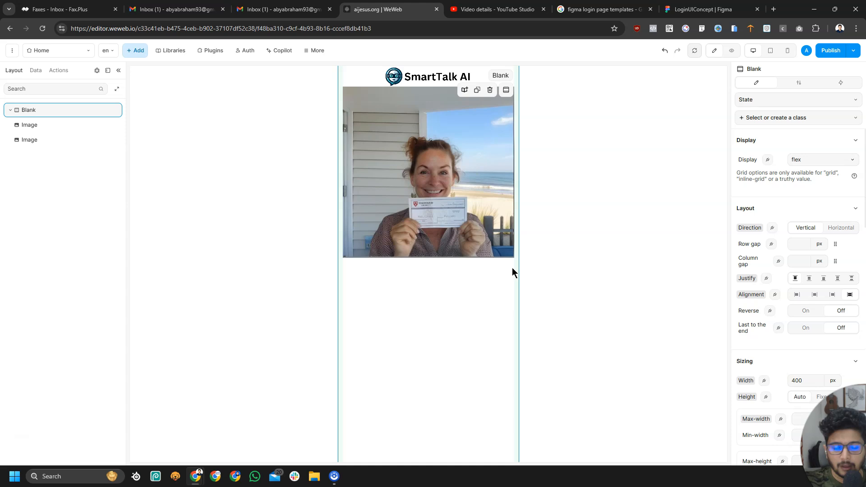
left_click(695, 51)
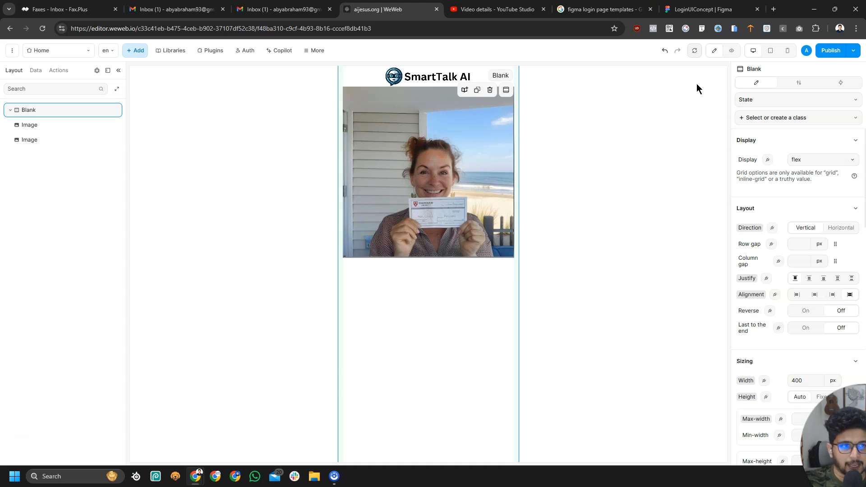
Step: Test edit mode by selecting the SmartTalk AI logo and the photo below it on the page
left_click(716, 53)
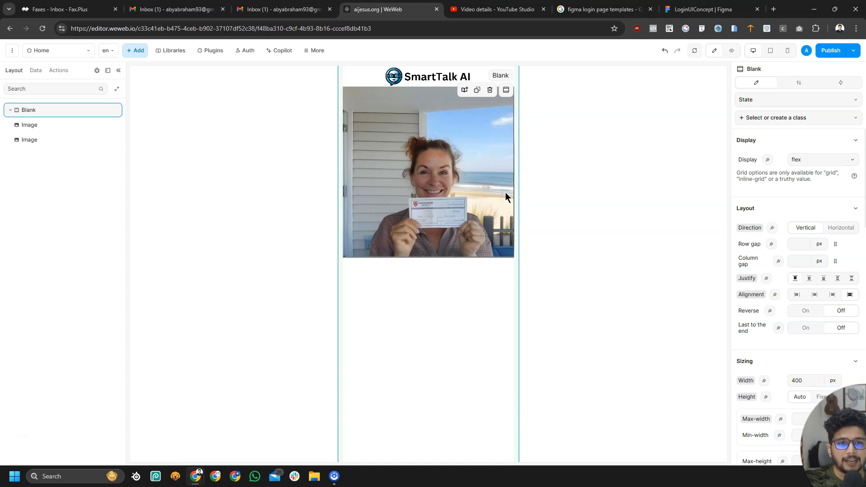
left_click(404, 72)
left_click_drag(404, 72, 428, 67)
left_click(425, 251)
left_click(421, 161)
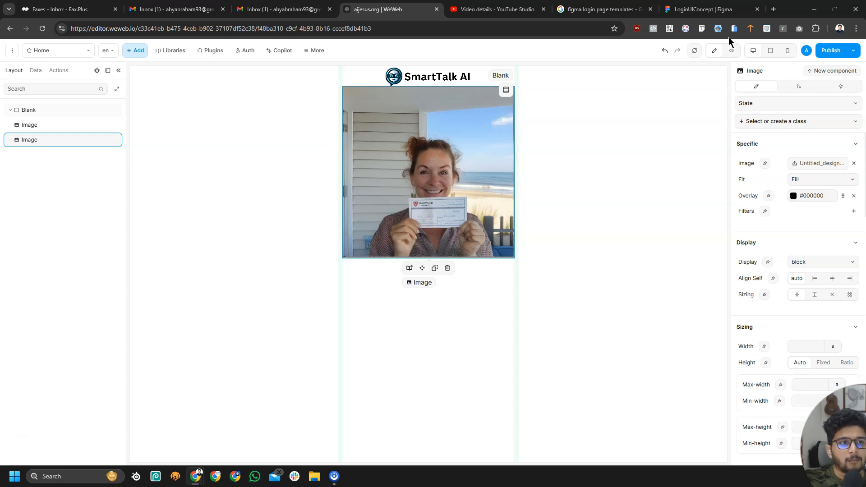
Step: Switch the page to preview mode and test whether the logo and photo can be selected or moved
left_click(732, 52)
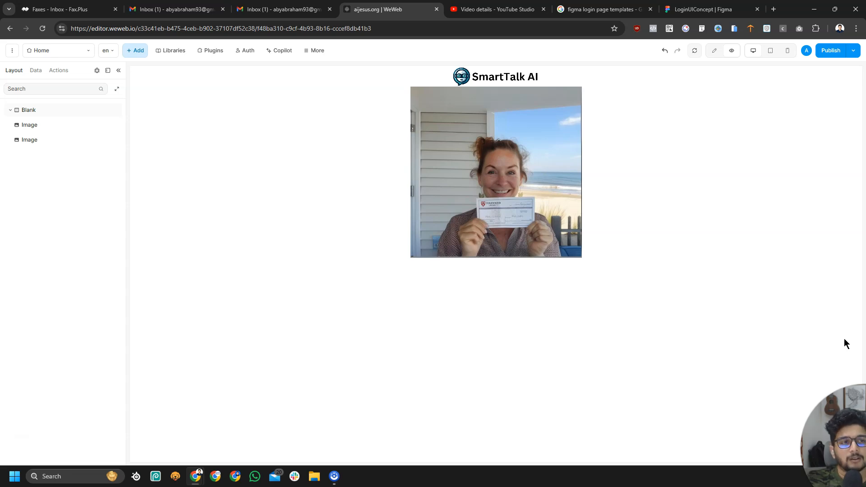
left_click(461, 252)
left_click_drag(479, 155, 487, 250)
left_click_drag(500, 137, 530, 285)
left_click_drag(457, 81, 588, 335)
left_click(540, 354)
Step: Alternate between edit and preview modes, and test again how the page images respond to selection in preview
left_click(716, 51)
left_click(731, 50)
left_click(716, 51)
left_click(729, 51)
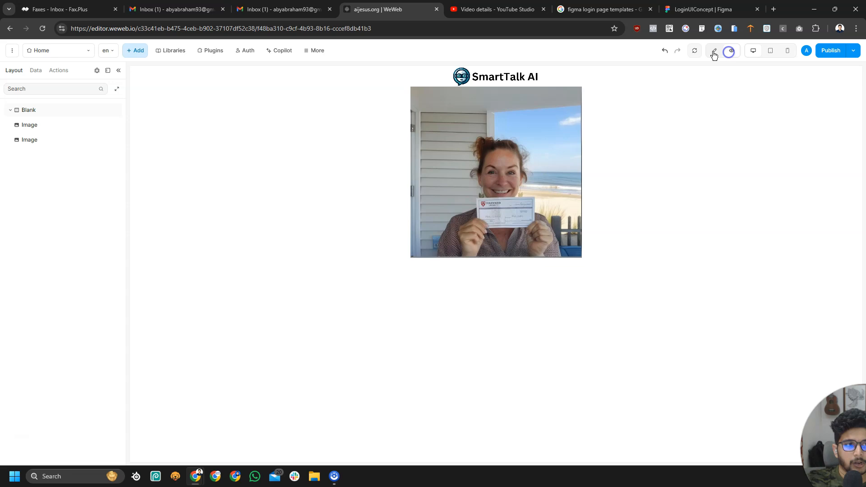
left_click(715, 51)
left_click(732, 50)
left_click(597, 283)
left_click_drag(468, 191, 564, 278)
left_click_drag(544, 177, 654, 330)
left_click_drag(516, 81, 587, 190)
left_click(577, 287)
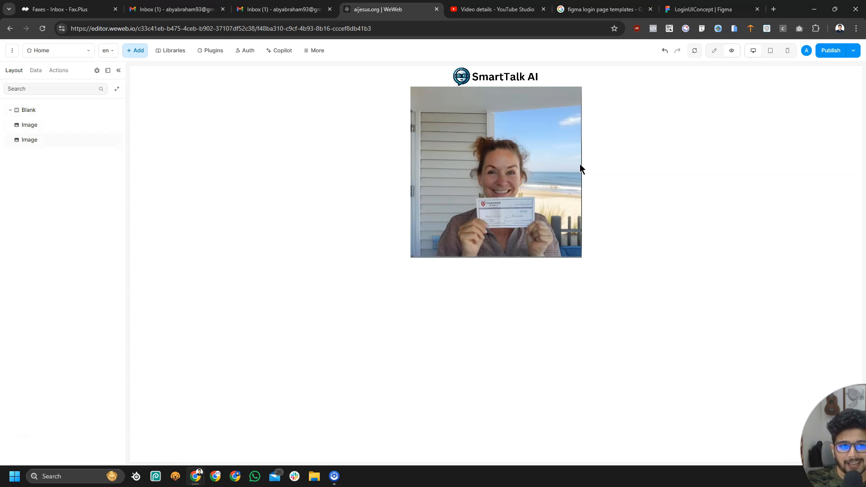
Step: Compare edit mode with preview once more and select the Blank section in edit mode
left_click(715, 57)
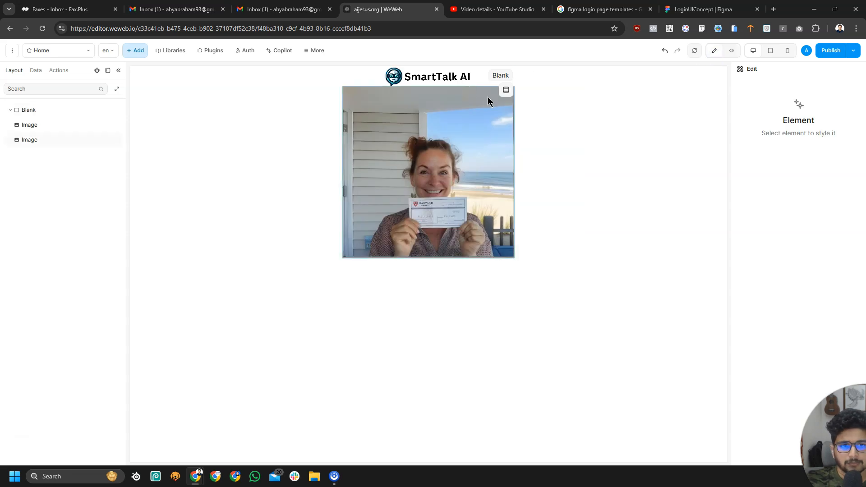
left_click(731, 51)
left_click(715, 51)
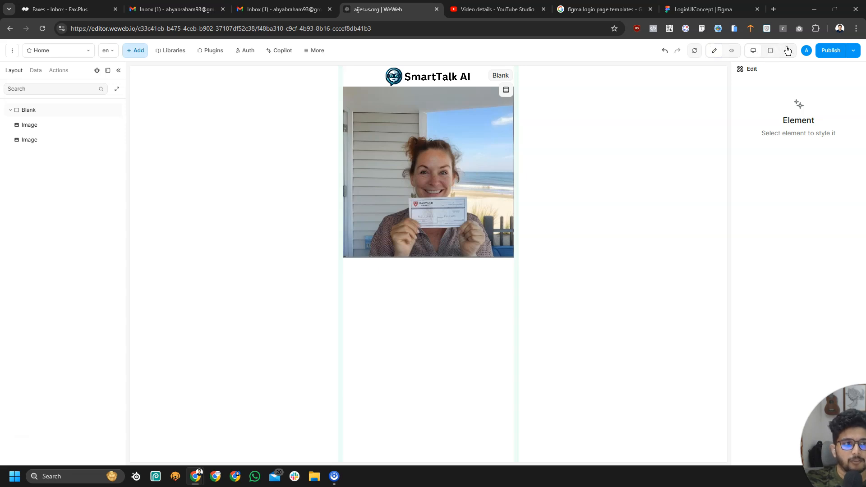
left_click(664, 135)
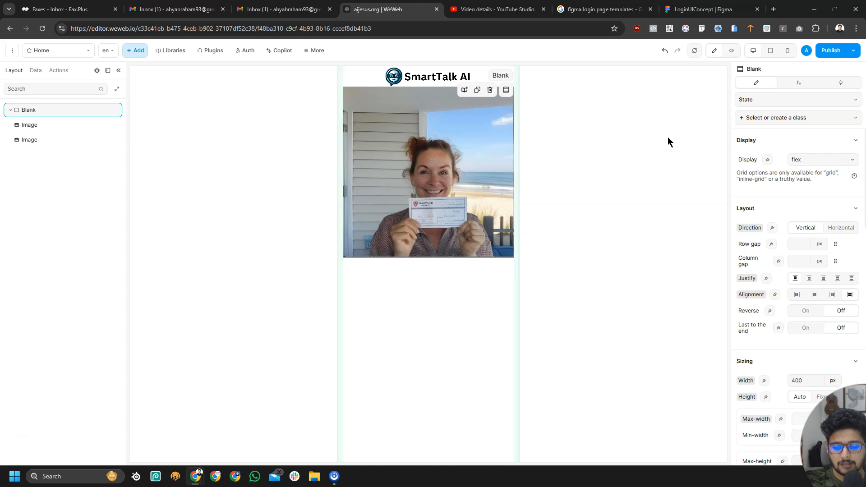
Step: Open facebook.com in a new browser tab, look through the feed, and open the Republic Of No Code group
key("ctrl+t")
type("facebook.com")
key("Return")
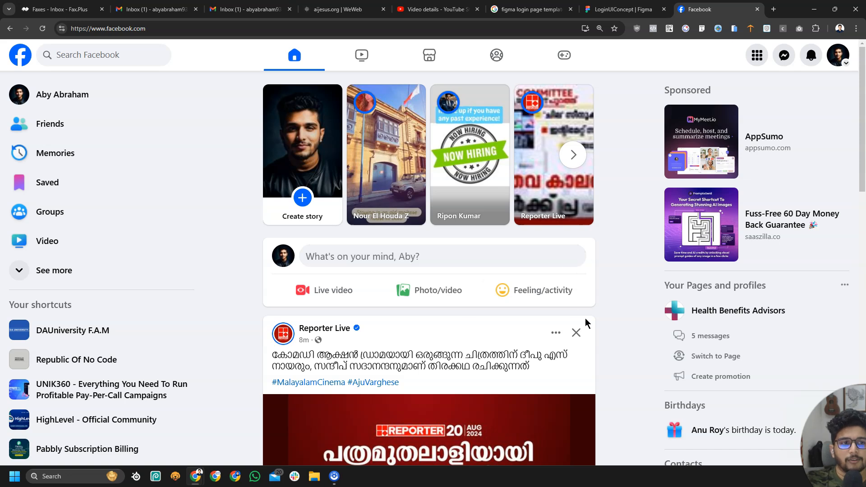
scroll(586, 318, "down", 15)
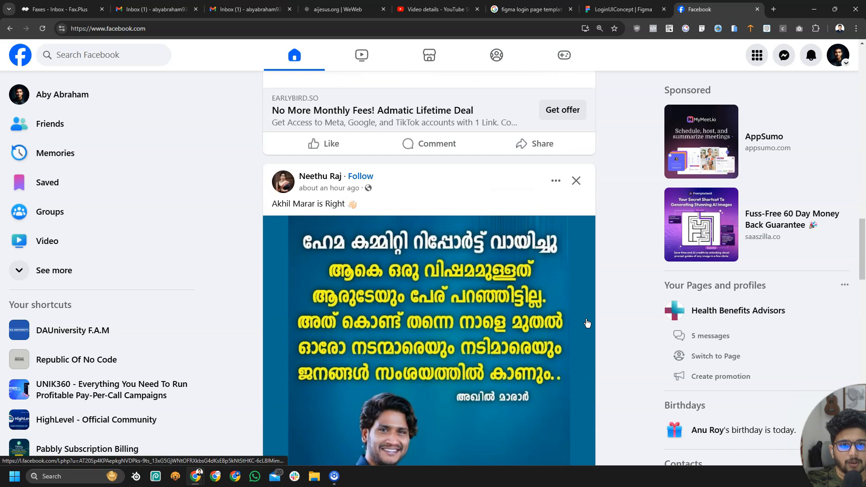
scroll(587, 323, "down", 10)
left_click(105, 360)
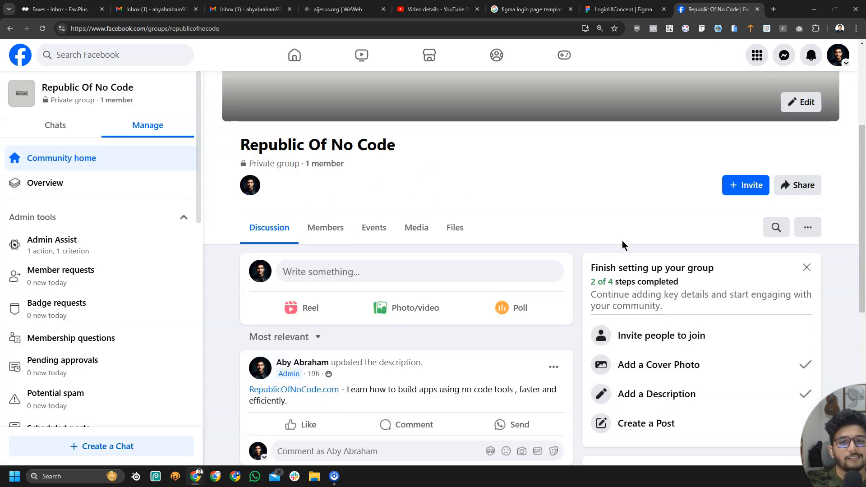
Step: Examine the group's mobile layout in the phone simulator and return to the desktop page
scroll(623, 245, "up", 4)
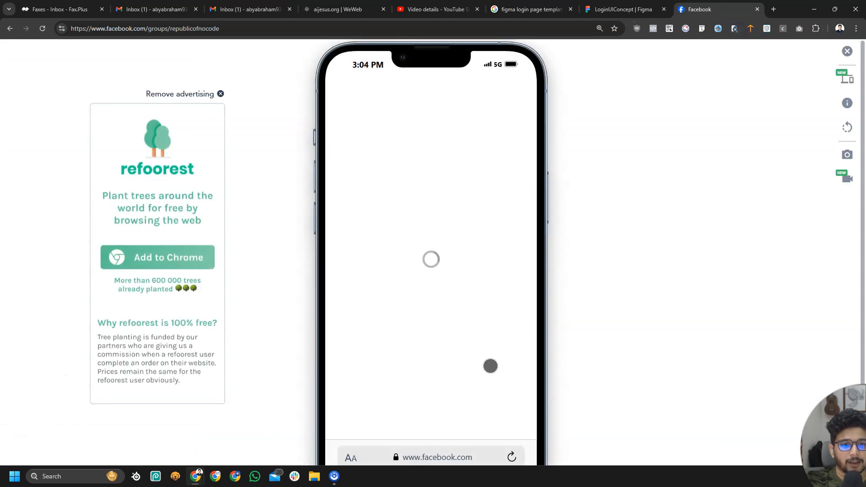
scroll(449, 227, "down", 5)
scroll(448, 302, "up", 6)
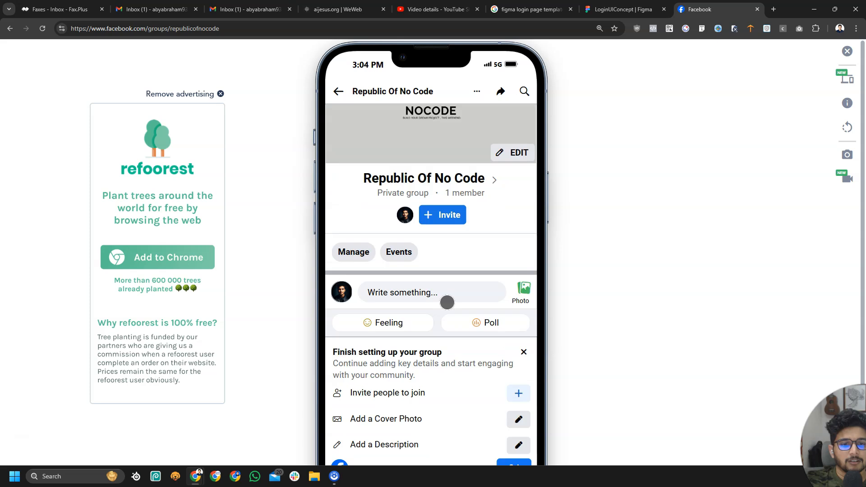
scroll(448, 303, "down", 9)
scroll(448, 303, "up", 8)
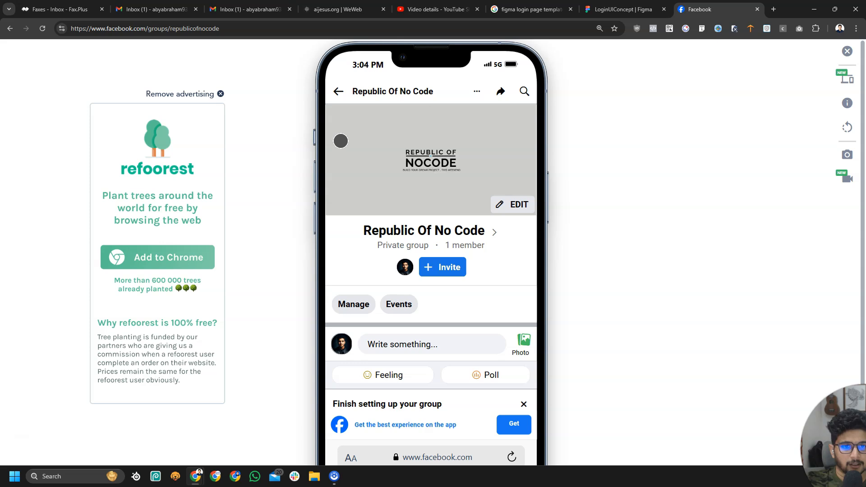
scroll(428, 271, "down", 6)
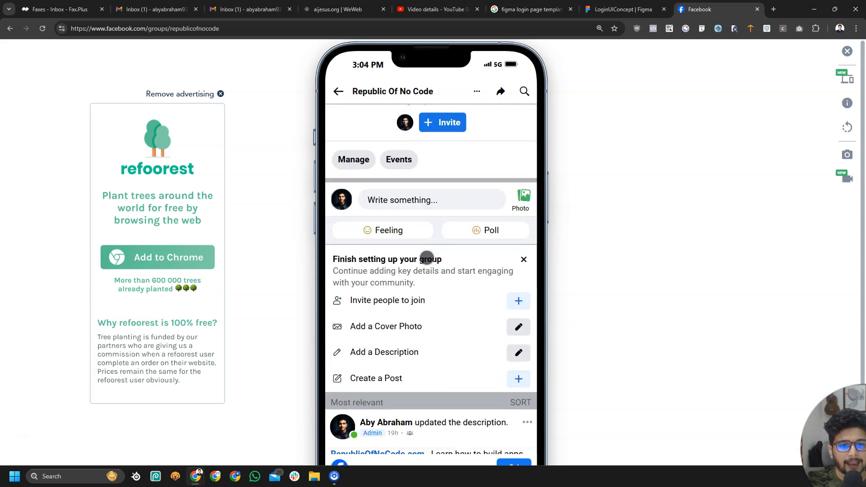
scroll(437, 243, "down", 5)
scroll(440, 246, "up", 12)
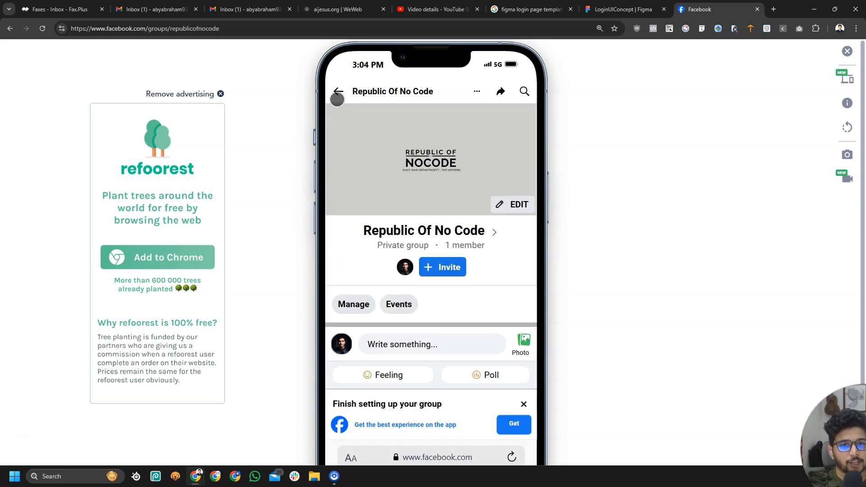
left_click(734, 30)
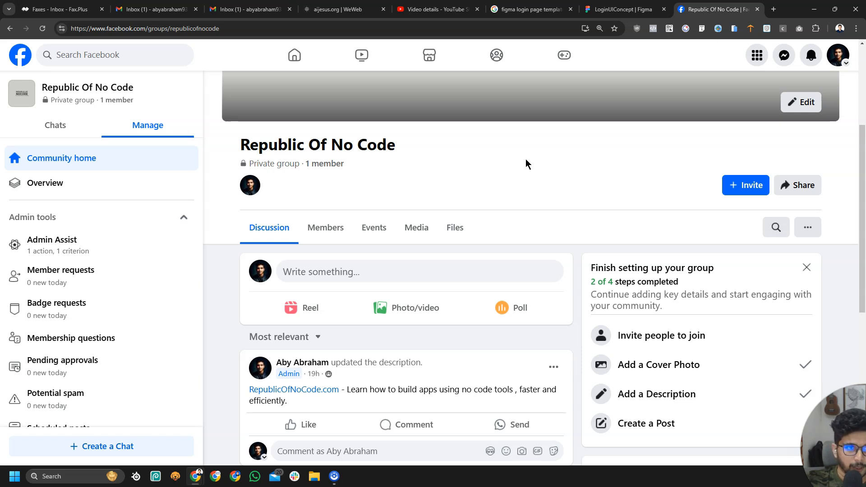
Step: Switch back to the WeWeb editor and show the Home page in the Mobile breakpoint
left_click(336, 9)
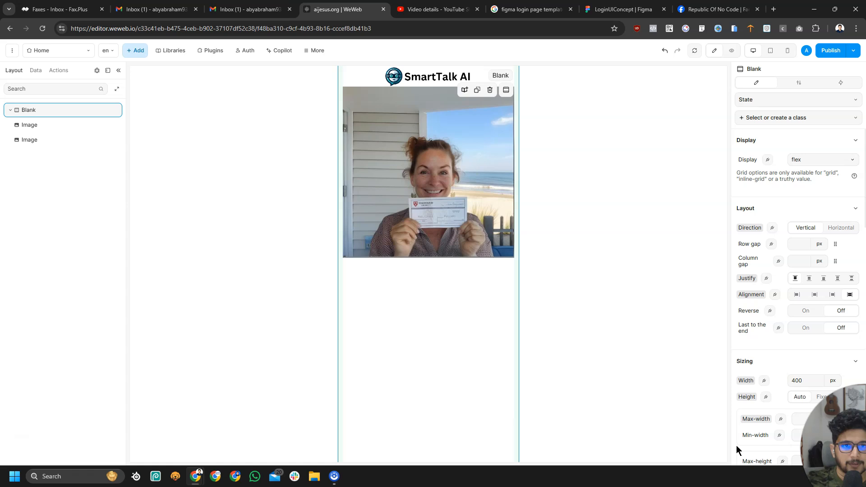
left_click(608, 177)
left_click(788, 52)
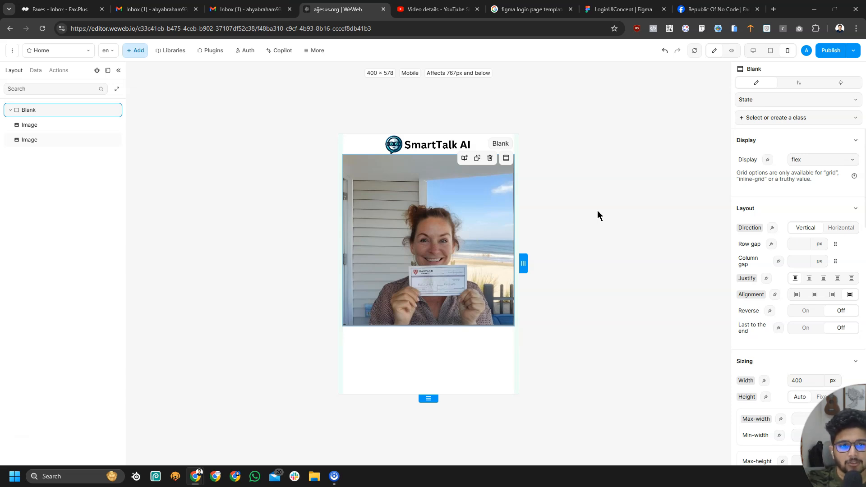
Step: Compare the Home page between the Desktop and Mobile breakpoints
left_click(754, 52)
left_click(787, 55)
left_click(754, 52)
left_click(789, 54)
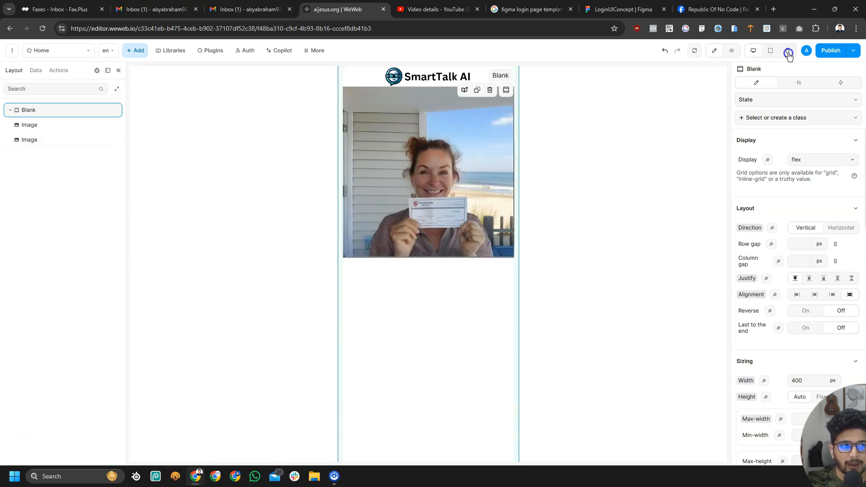
left_click(753, 51)
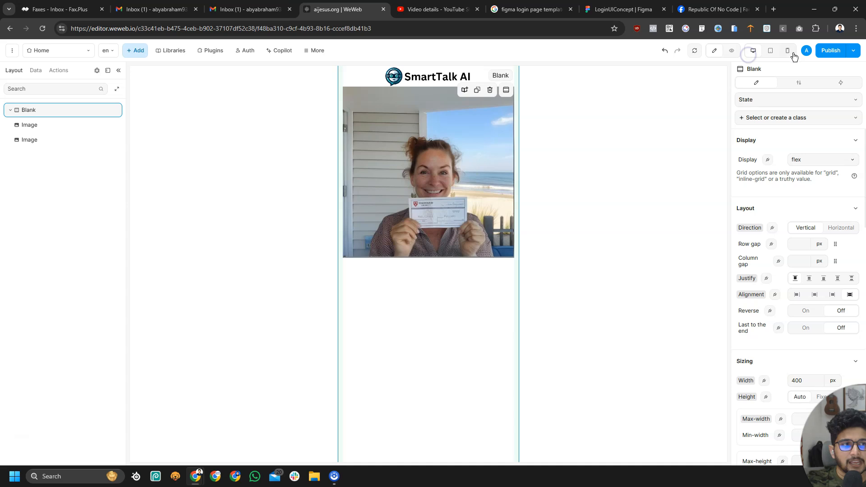
left_click(793, 52)
left_click(750, 53)
left_click(787, 53)
left_click(753, 51)
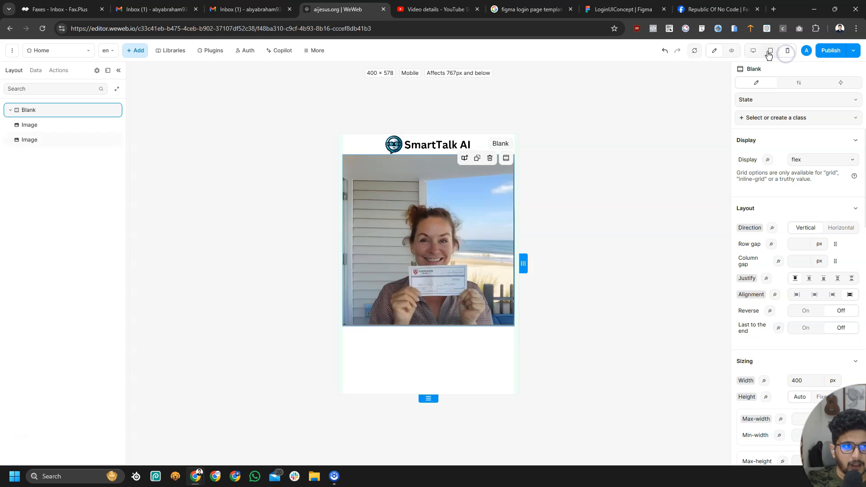
Step: Check the Home page in the Tablet breakpoint, compare Desktop with Mobile again, and finish in Desktop view
left_click(772, 51)
left_click(754, 52)
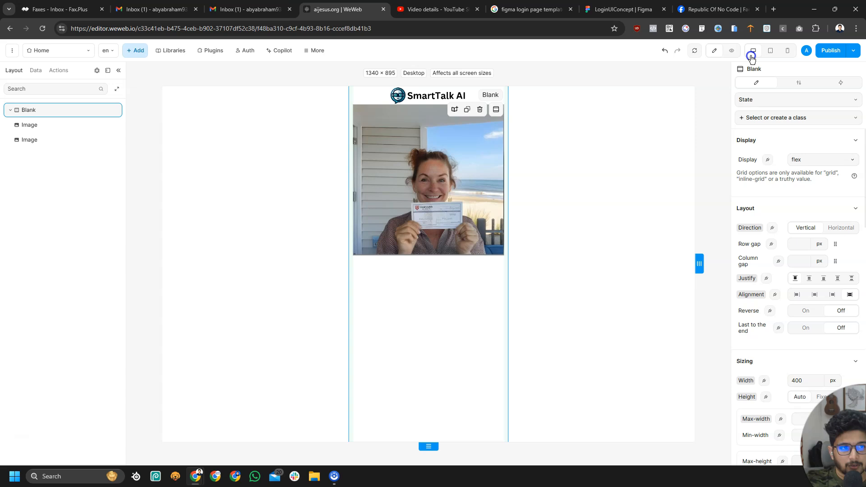
left_click(753, 53)
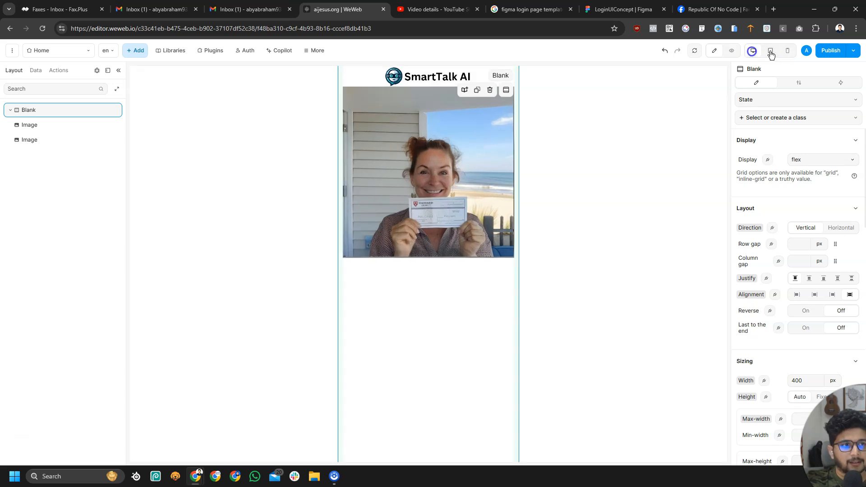
left_click(788, 53)
left_click(754, 53)
left_click(788, 52)
left_click(756, 53)
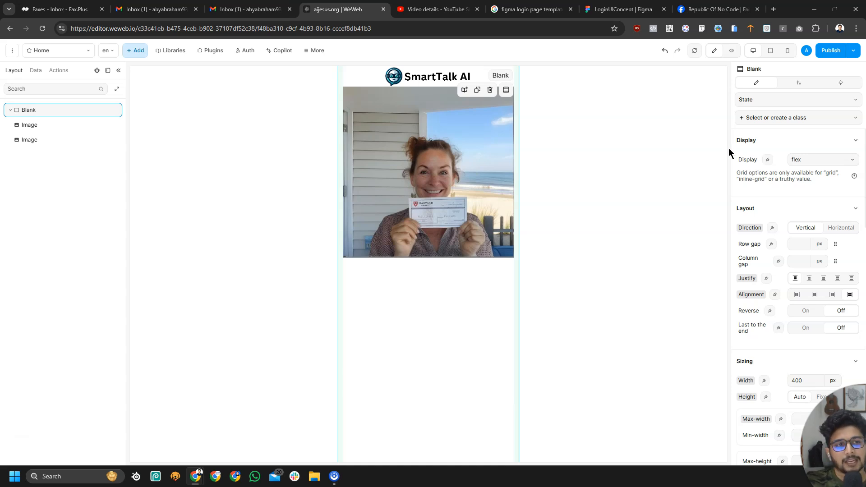
left_click(786, 49)
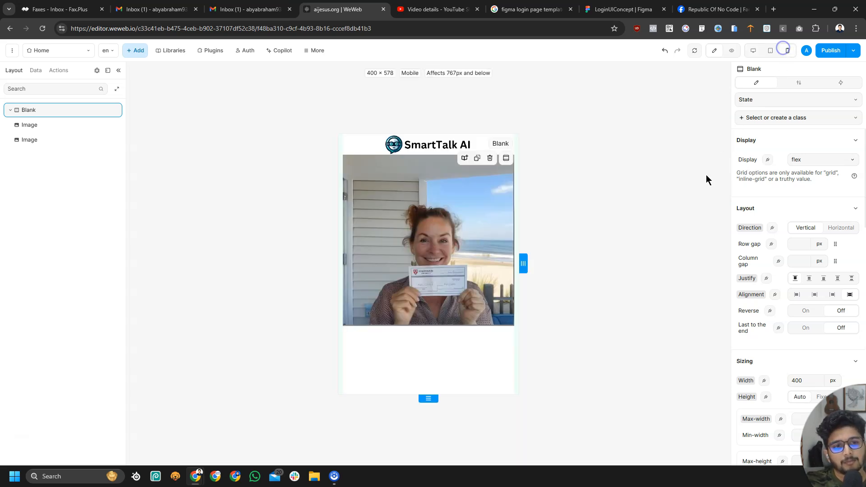
left_click(753, 52)
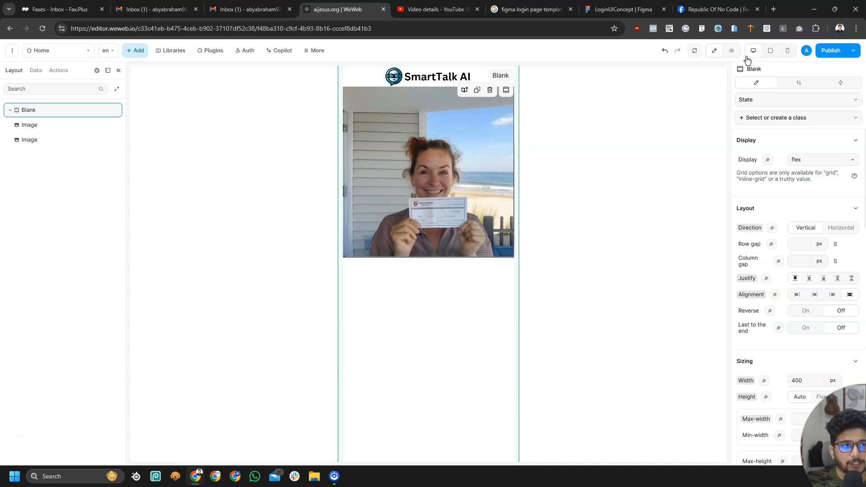
Step: Examine the publishing options, compare the page in preview and edit modes, and select the Blank section in edit mode
left_click(833, 53)
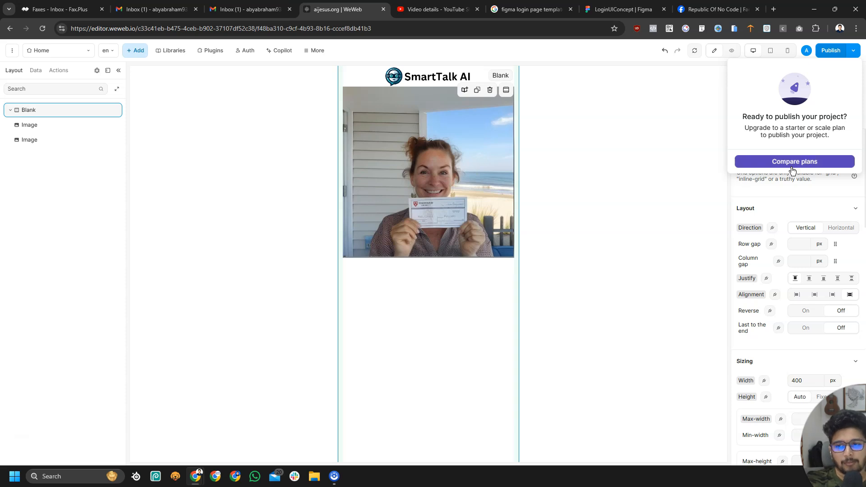
left_click(731, 50)
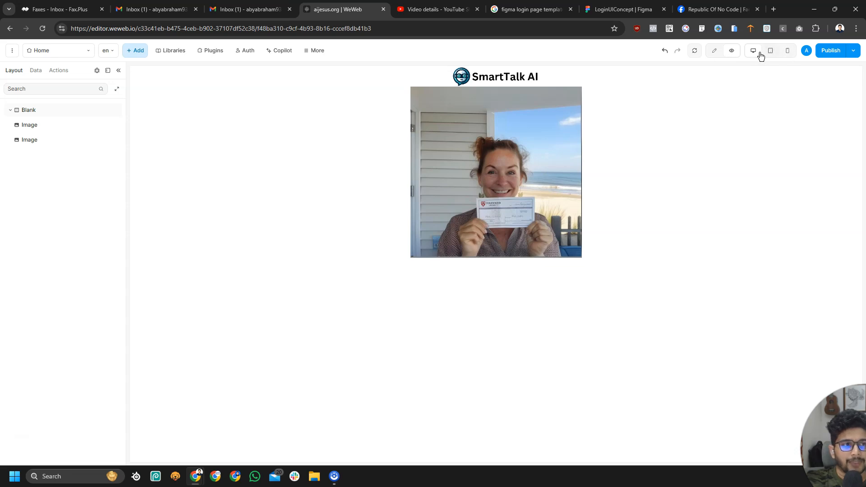
left_click(715, 51)
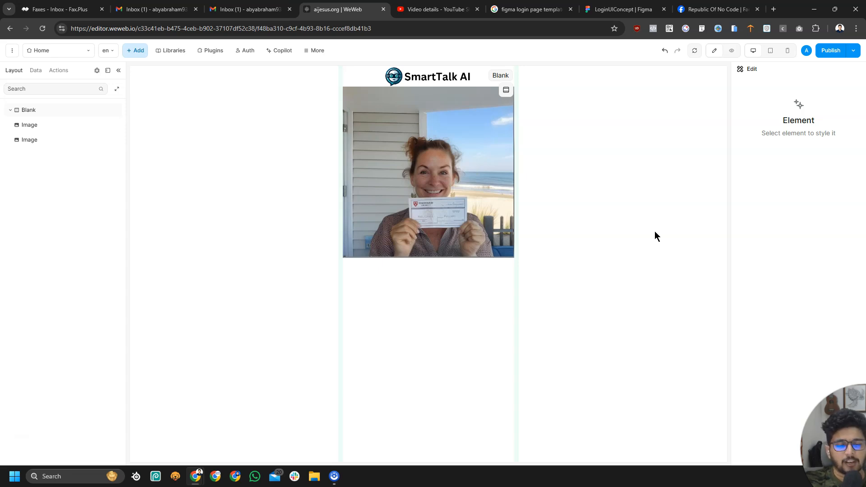
left_click(834, 49)
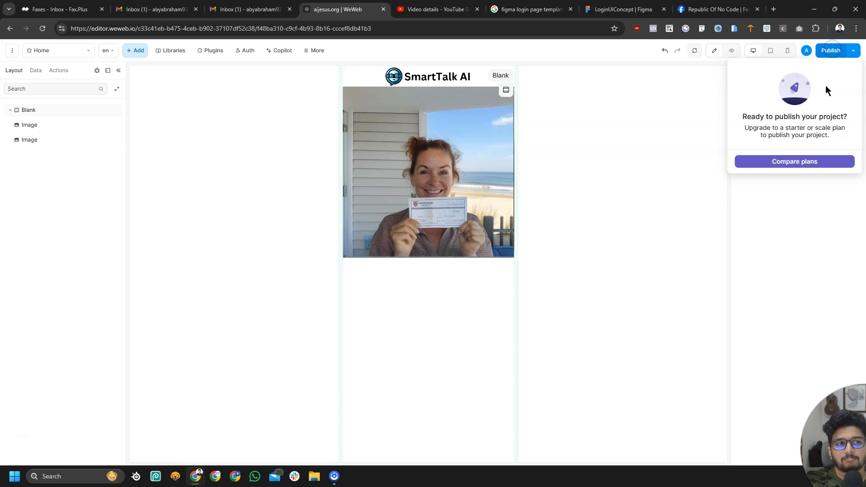
left_click(591, 128)
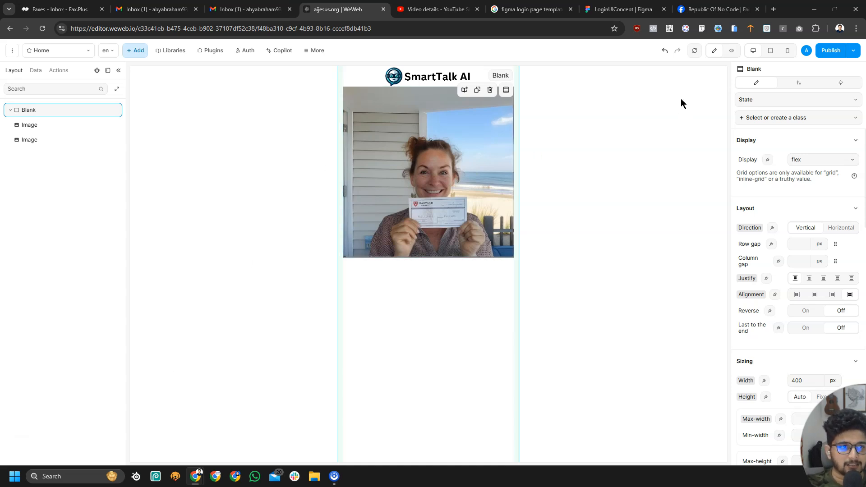
left_click(732, 51)
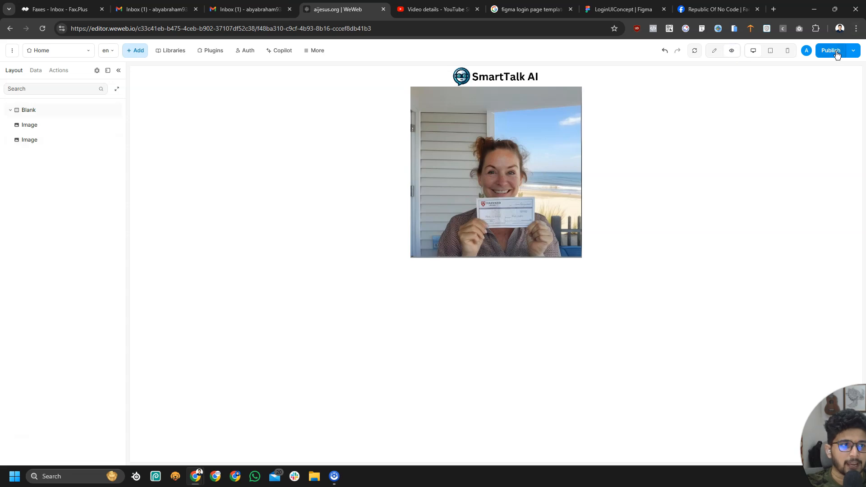
left_click(718, 52)
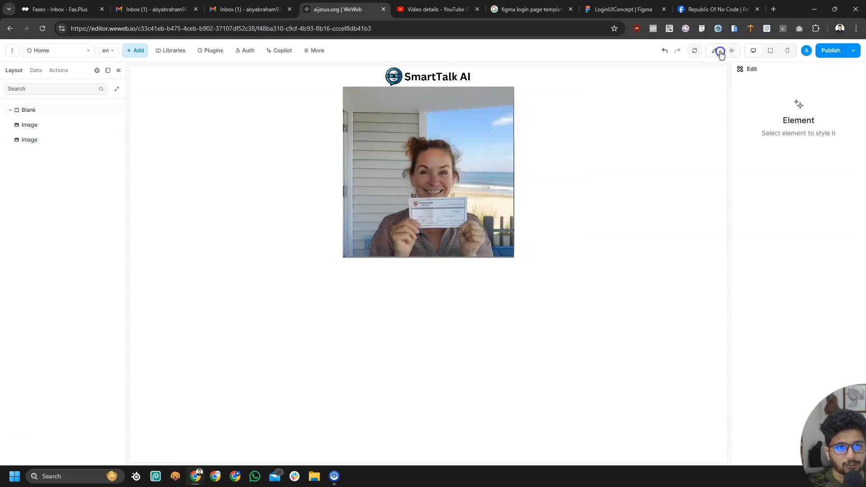
left_click(588, 163)
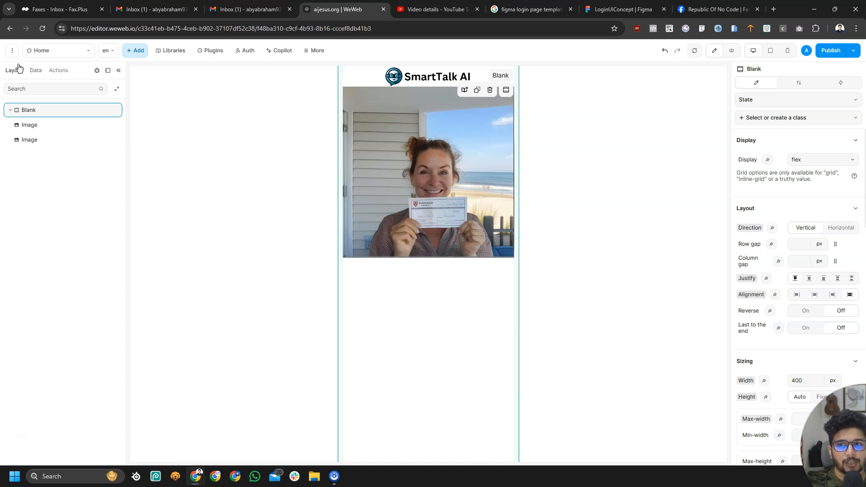
Step: Look over the Blank section's layout tree and the project's Collections and Variables, and return to the layout tree
left_click(10, 110)
left_click(10, 110)
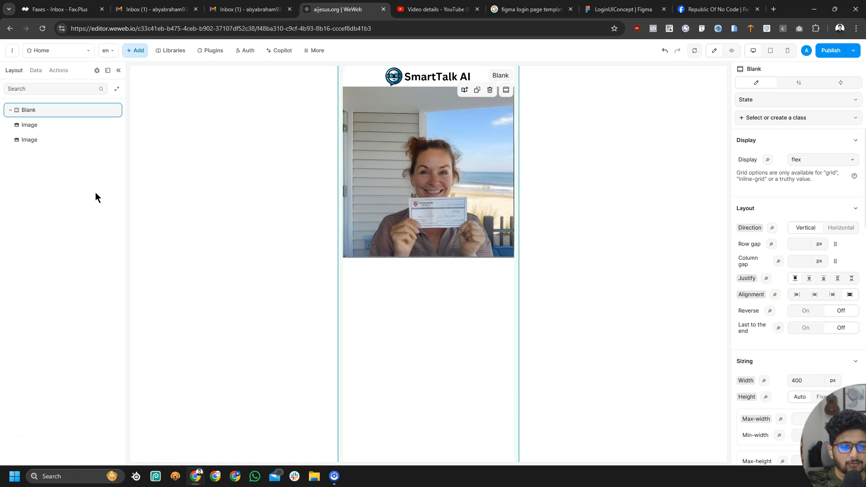
left_click_drag(5, 73, 24, 71)
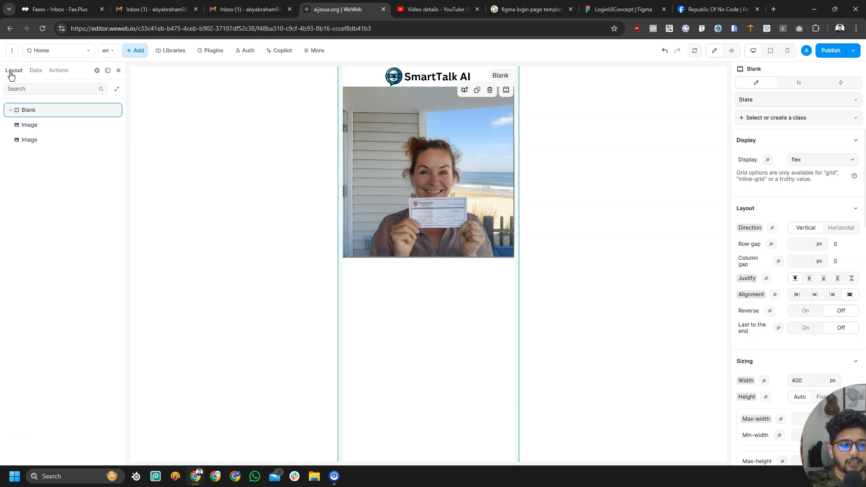
left_click(35, 72)
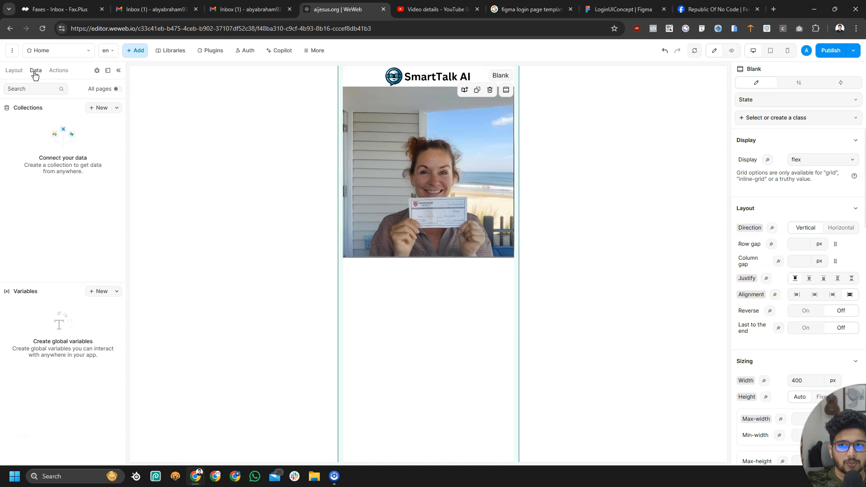
left_click_drag(14, 107, 42, 107)
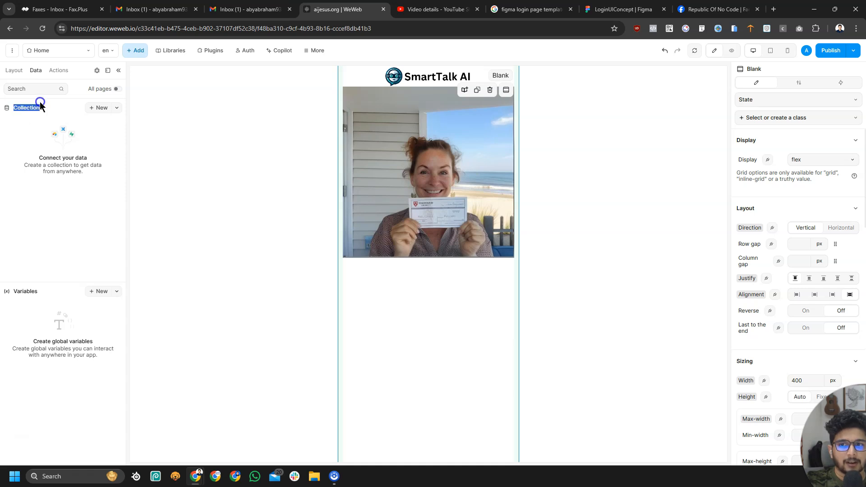
left_click(14, 73)
left_click(10, 110)
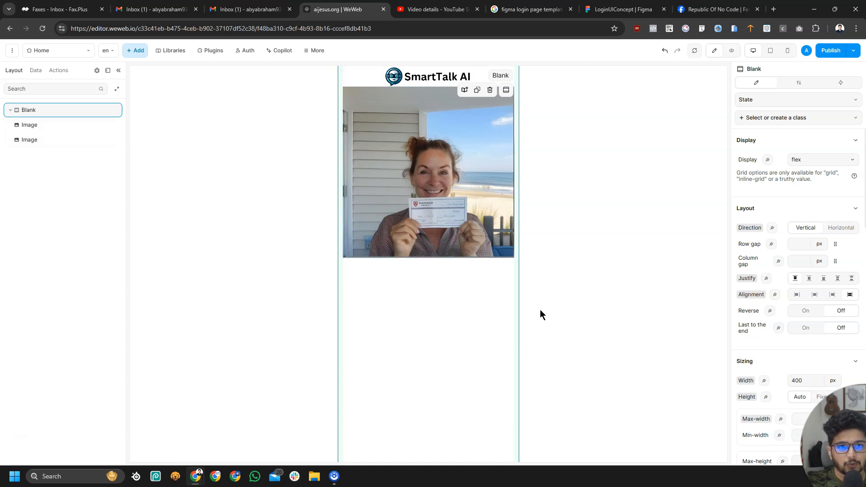
Step: Show the project's data, examine the new collection form and its source modes, and close it without creating a collection
left_click(36, 70)
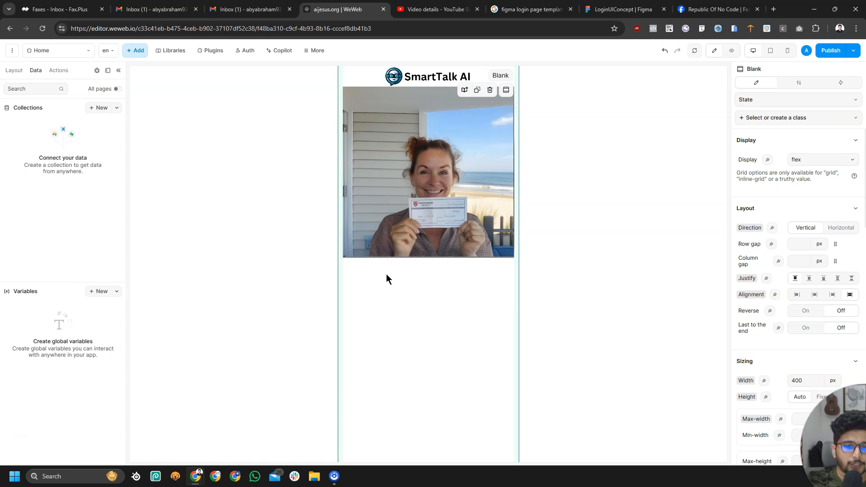
left_click(571, 352)
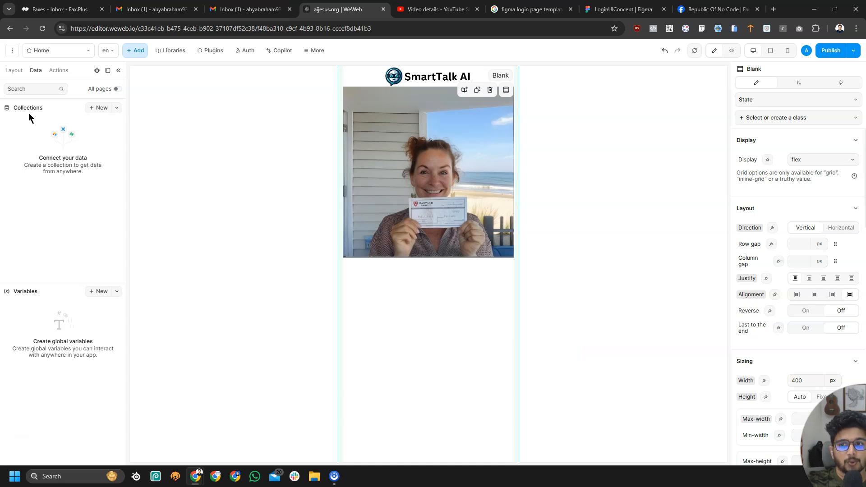
left_click(36, 67)
right_click(41, 160)
left_click(16, 126)
left_click(49, 160)
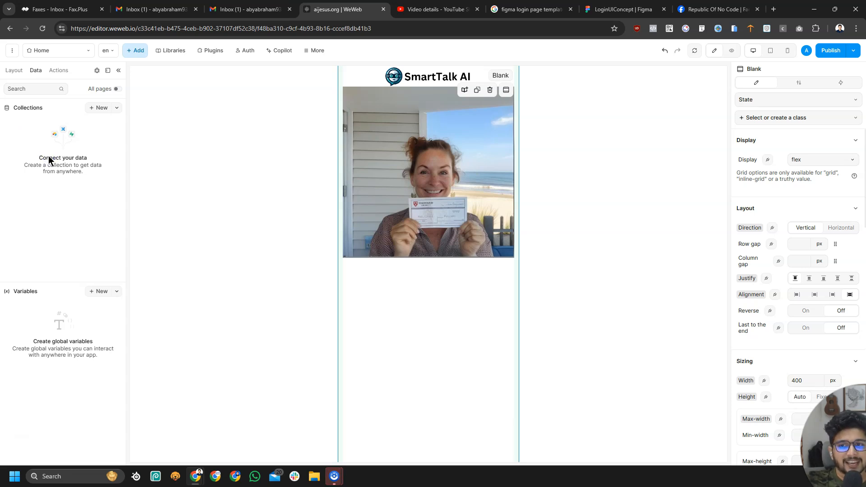
left_click(99, 107)
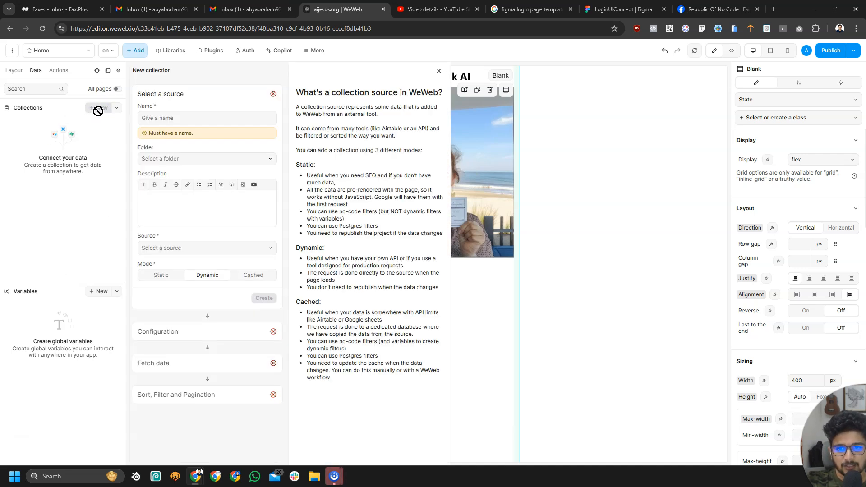
left_click(438, 71)
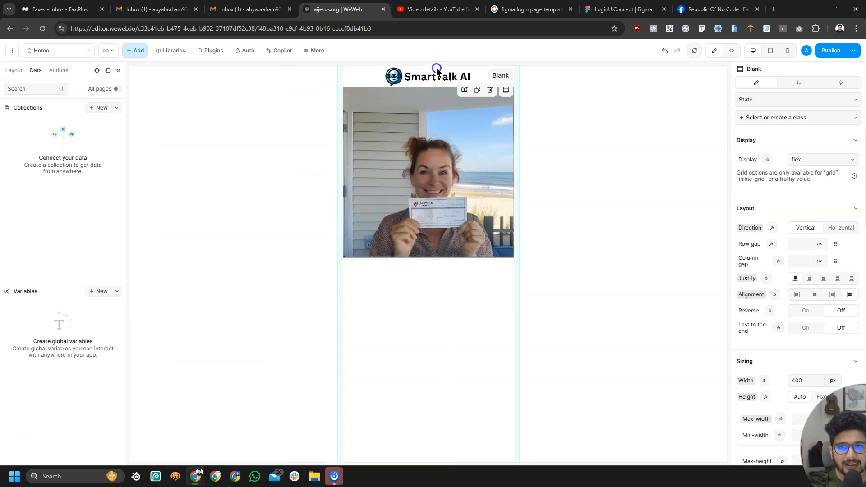
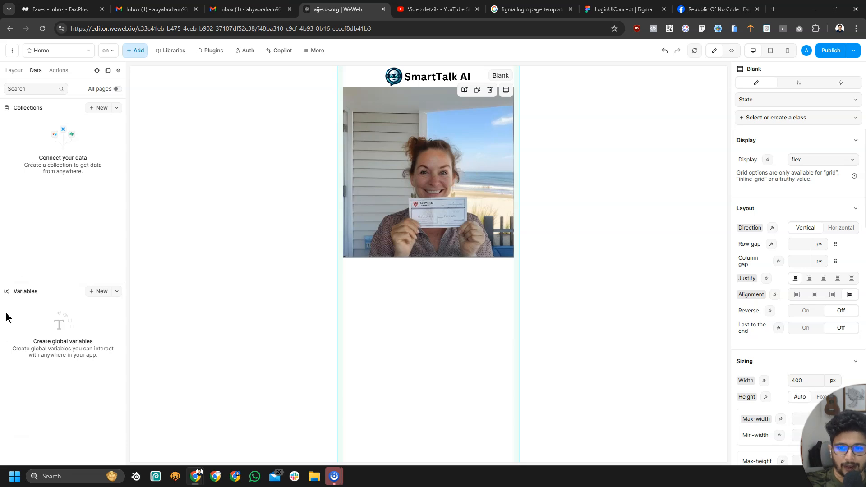
Step: Start a new global workflow, look through the available actions, and add a Navigate to action
left_click(62, 72)
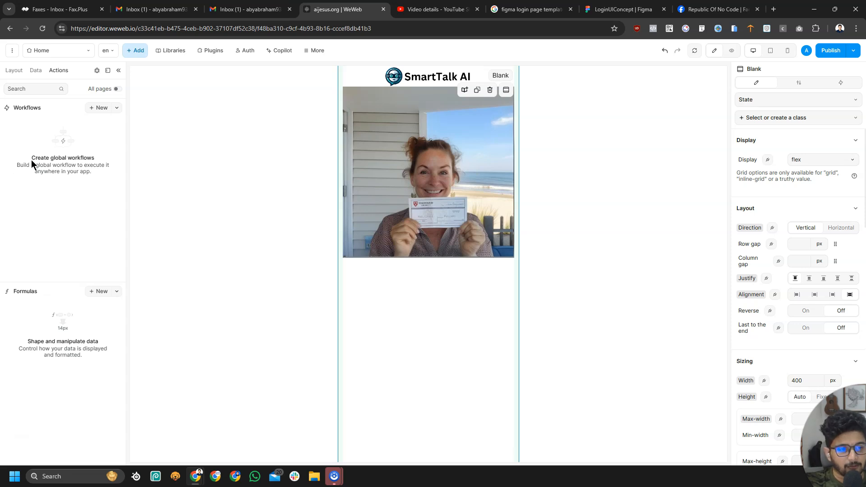
left_click(95, 111)
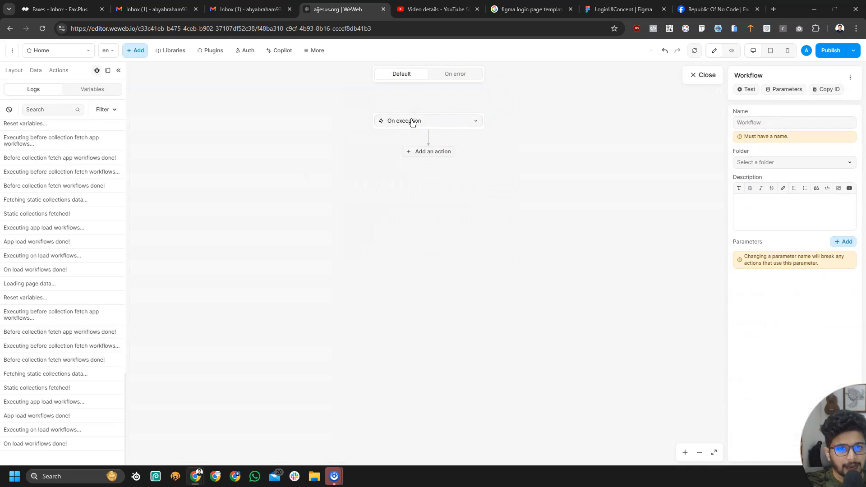
left_click(432, 150)
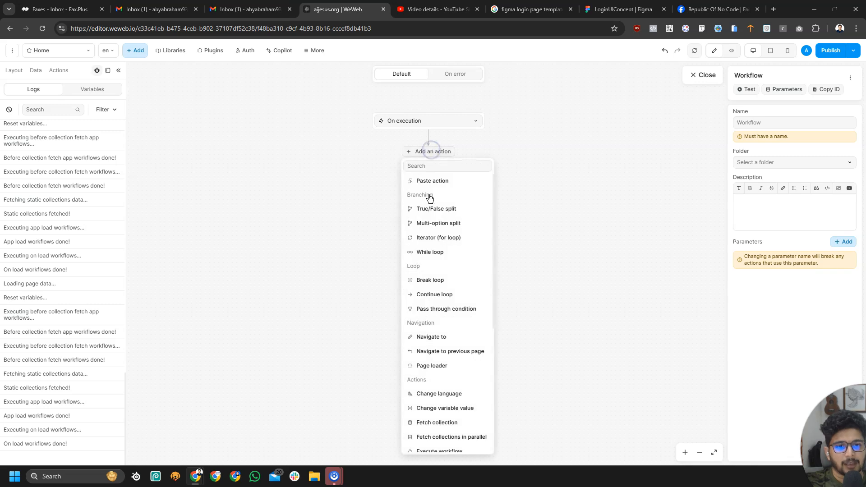
scroll(441, 339, "down", 5)
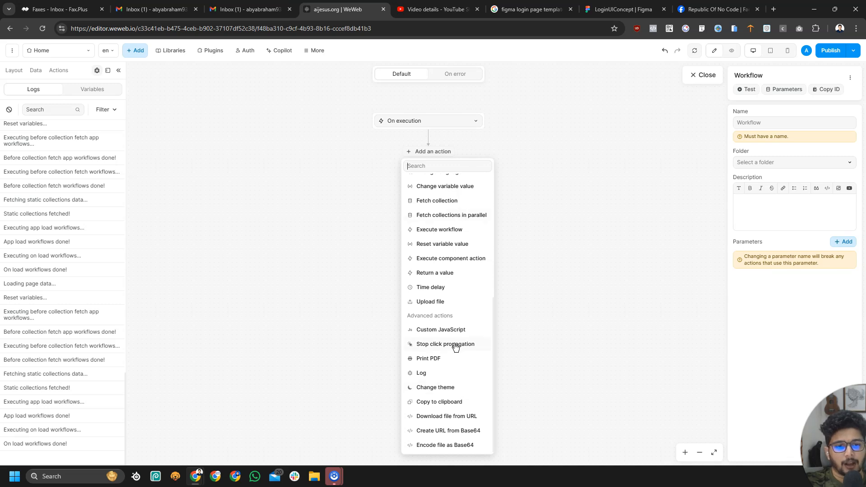
scroll(456, 347, "up", 3)
left_click(441, 266)
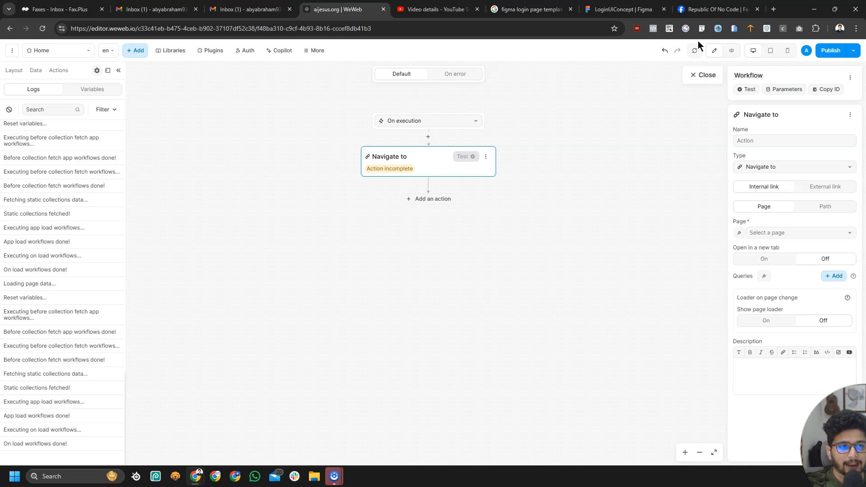
Step: Delete the Navigate to action and close the workflow editor
left_click(485, 157)
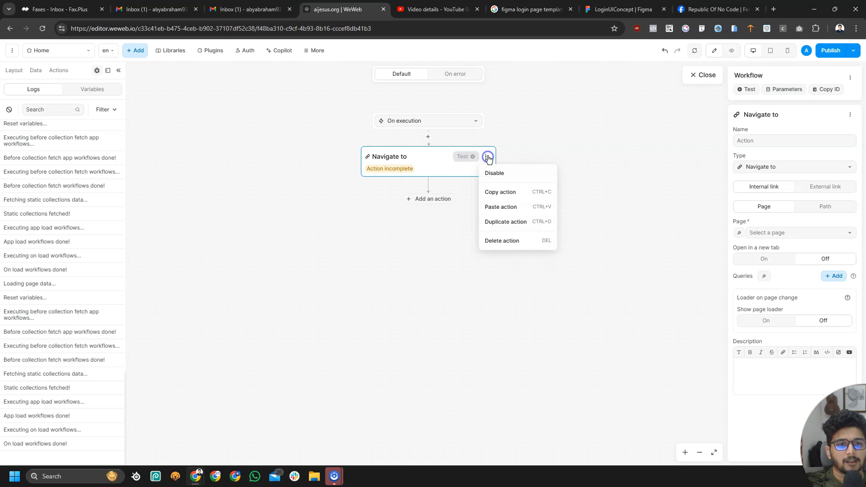
left_click(512, 240)
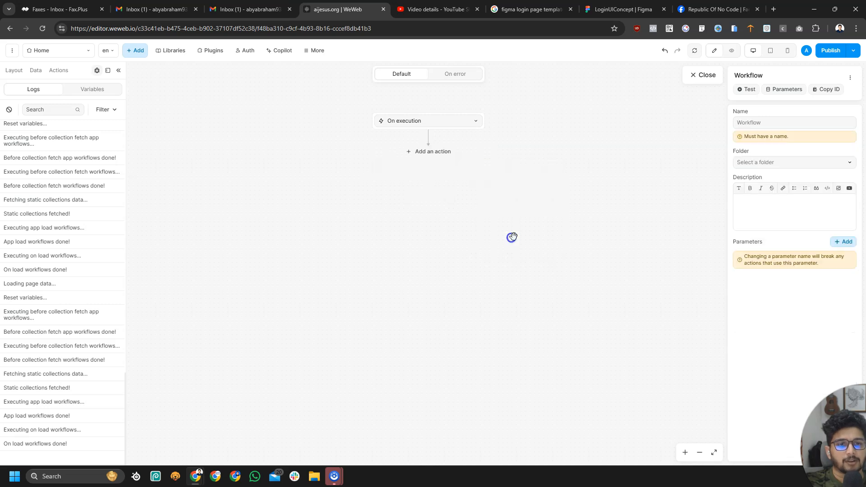
left_click(705, 75)
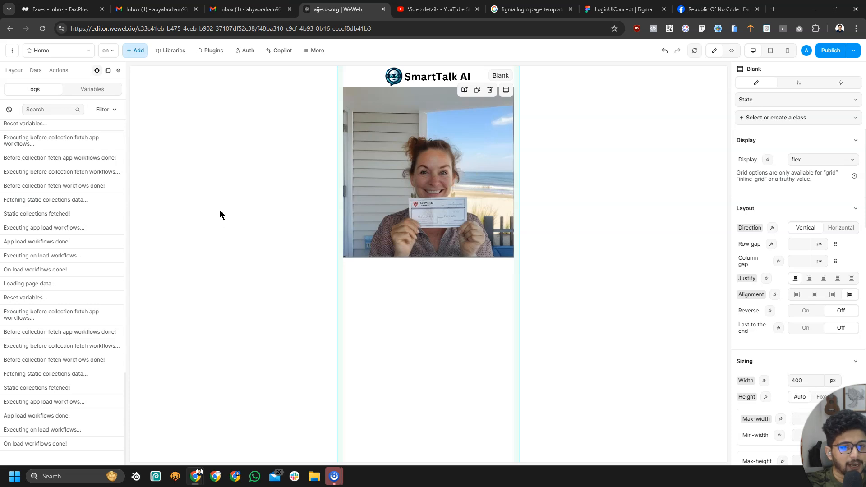
Step: Delete the untitled global workflow from the project's actions and confirm the deletion
left_click(37, 71)
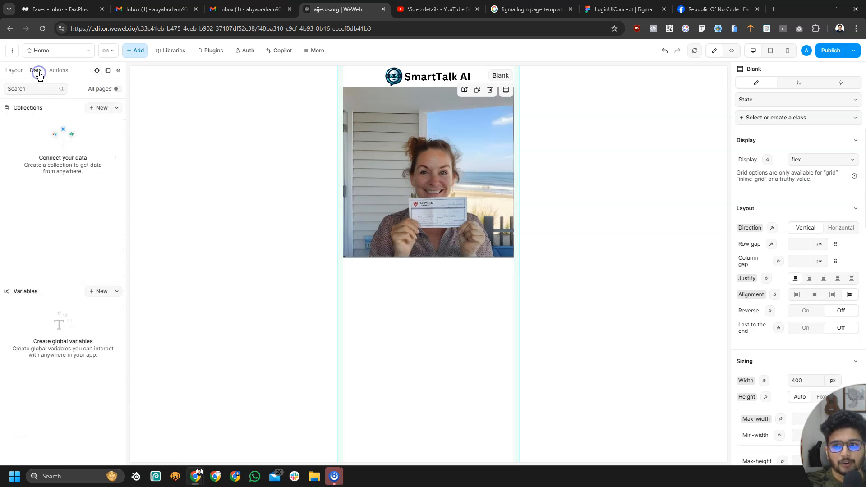
left_click(57, 71)
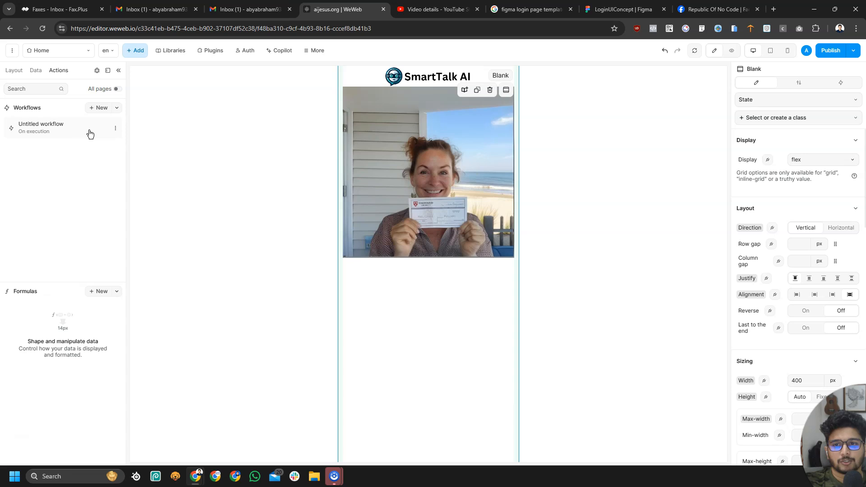
left_click(116, 128)
left_click(138, 191)
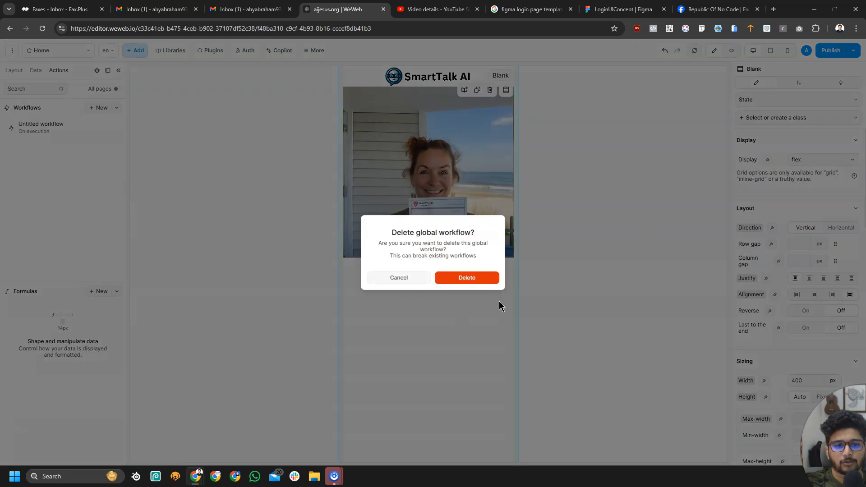
left_click(480, 279)
left_click(27, 138)
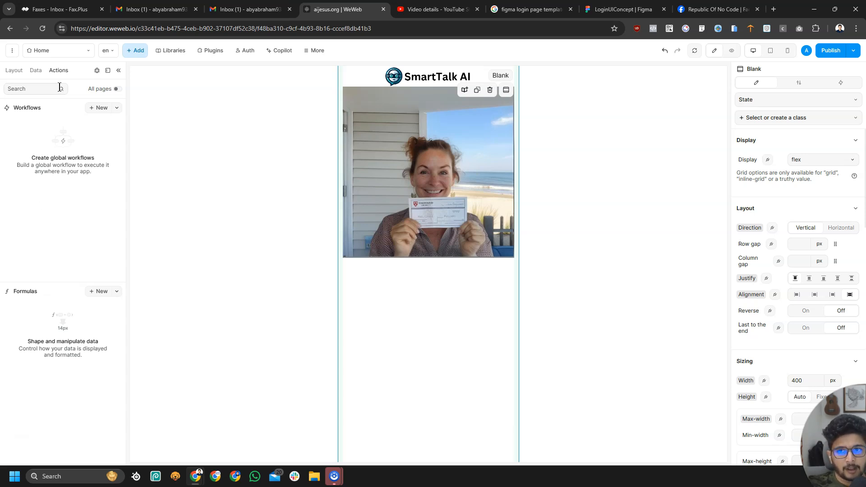
Step: Look through the editor's debug logs down to the latest entry and clear them all
left_click(17, 71)
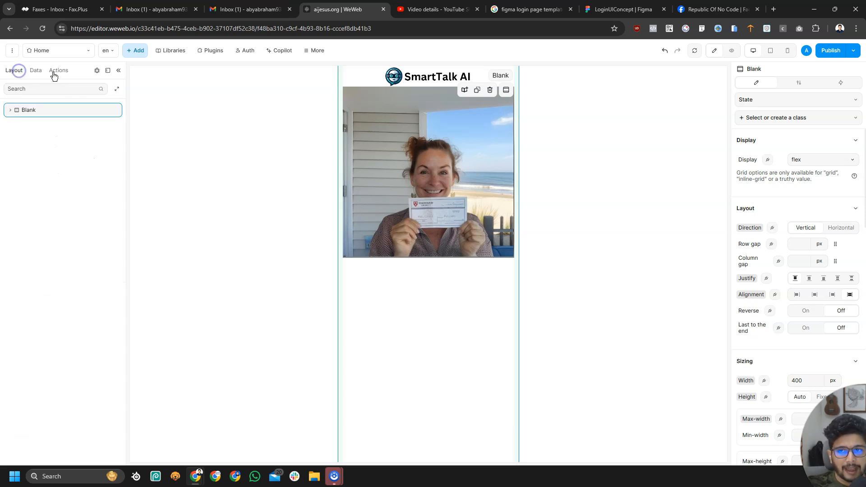
left_click(97, 71)
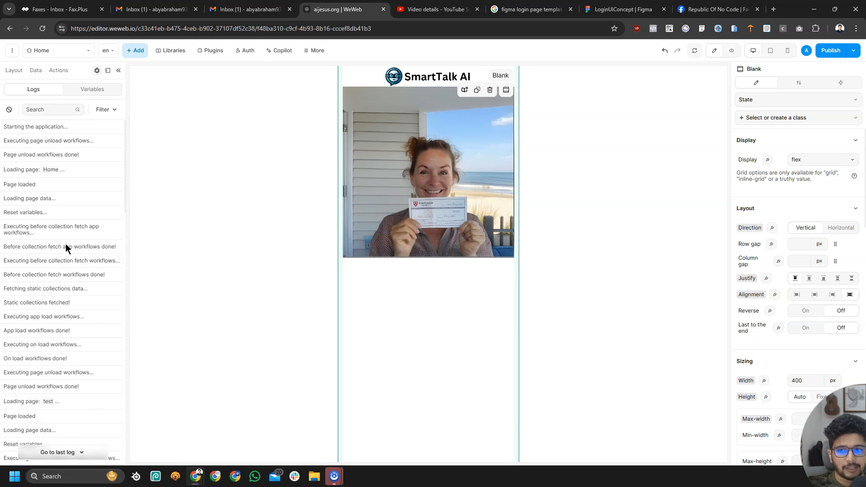
scroll(64, 244, "down", 7)
scroll(66, 246, "down", 6)
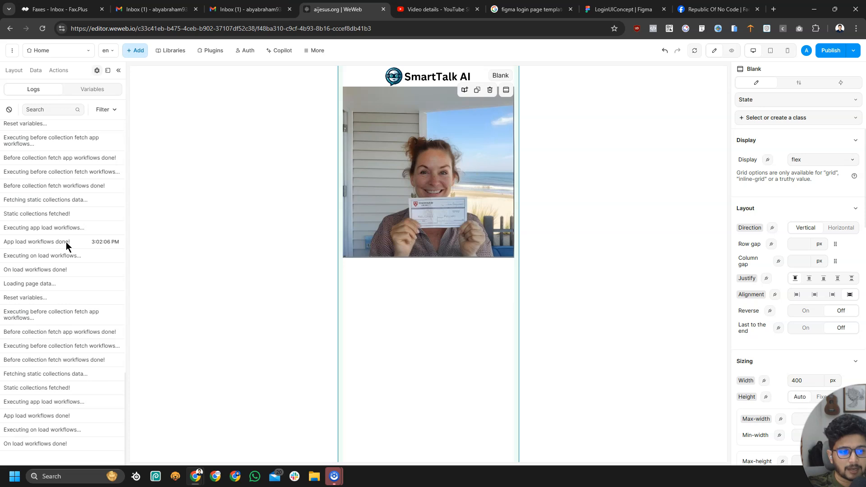
left_click(10, 111)
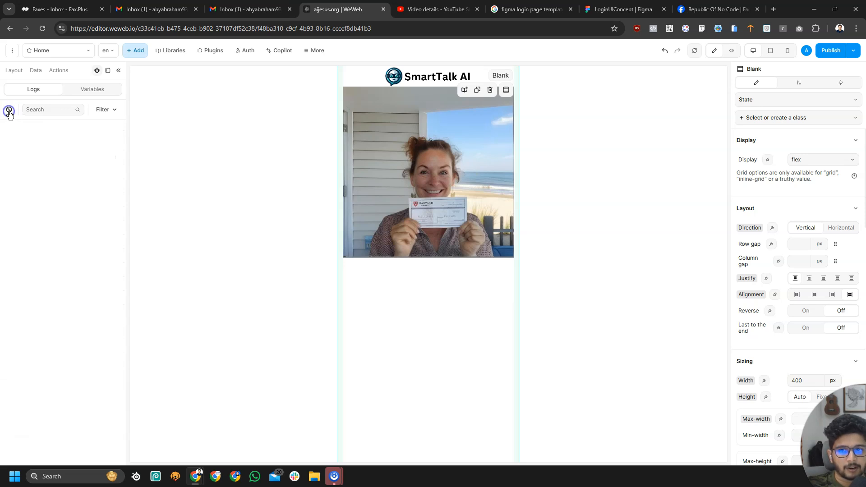
Step: Refresh the app in the editor to record a fresh set of logs, and clear the log list again
left_click(694, 51)
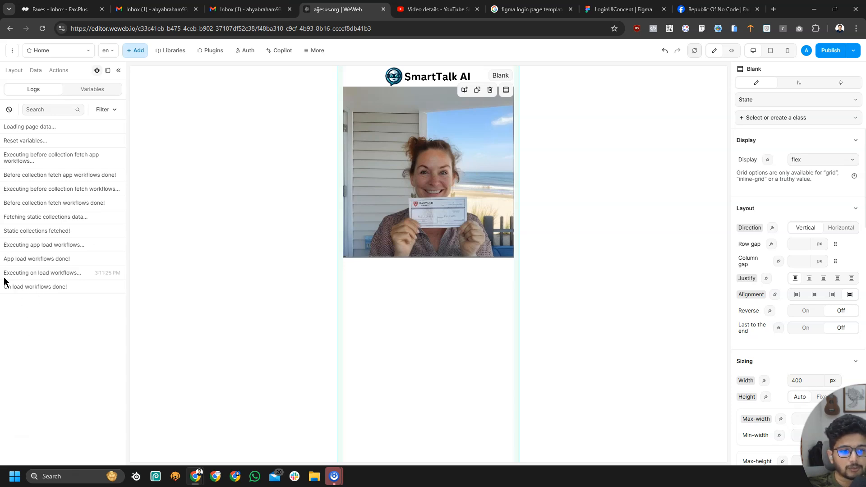
left_click(9, 109)
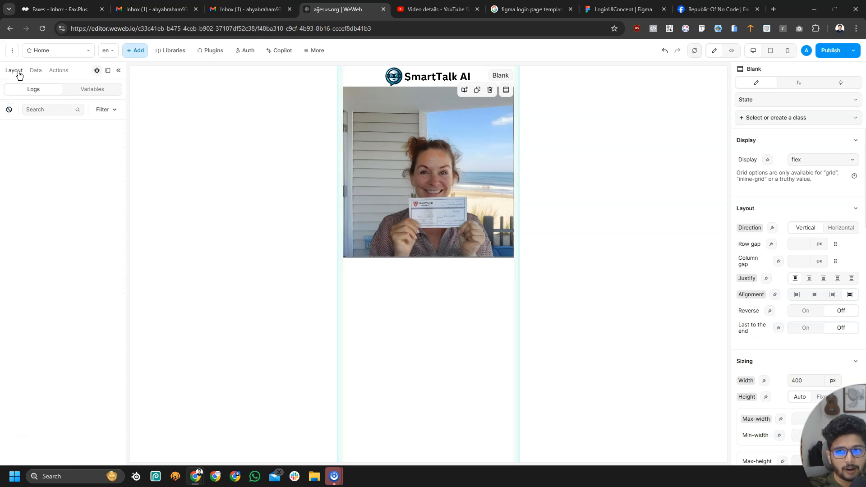
Step: Return to the layout tree, inspect the properties of the photo of the woman, and reselect the Blank section
left_click(14, 71)
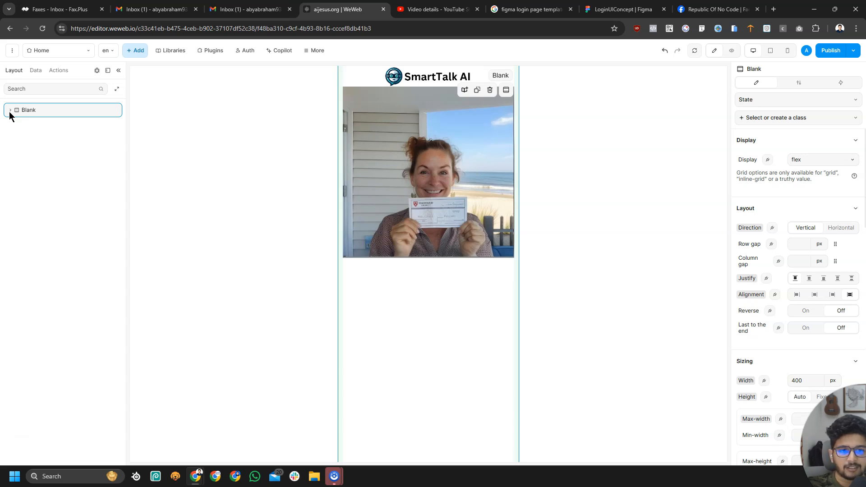
left_click(446, 109)
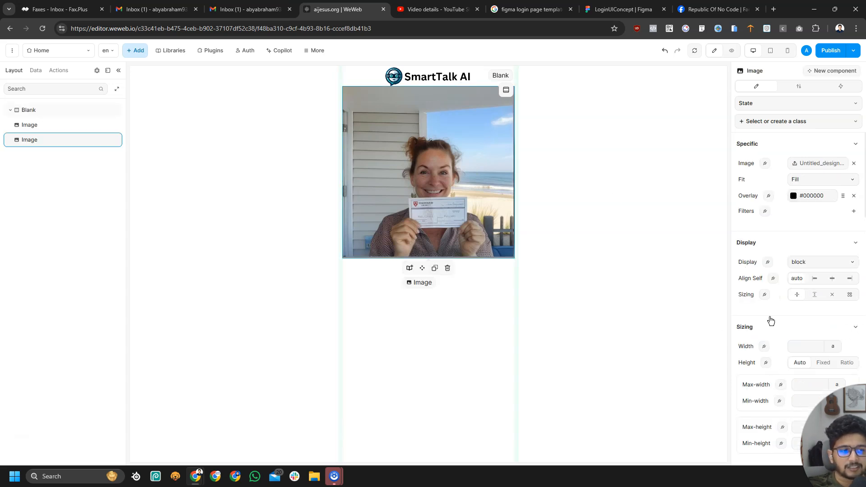
left_click(480, 362)
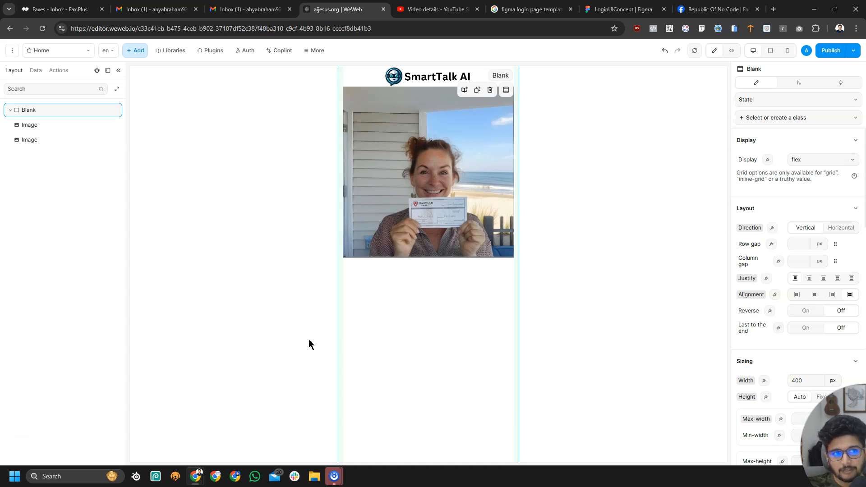
Step: Show the Republic Of No Code Facebook group in the browser and return to the WeWeb editor
left_click(718, 9)
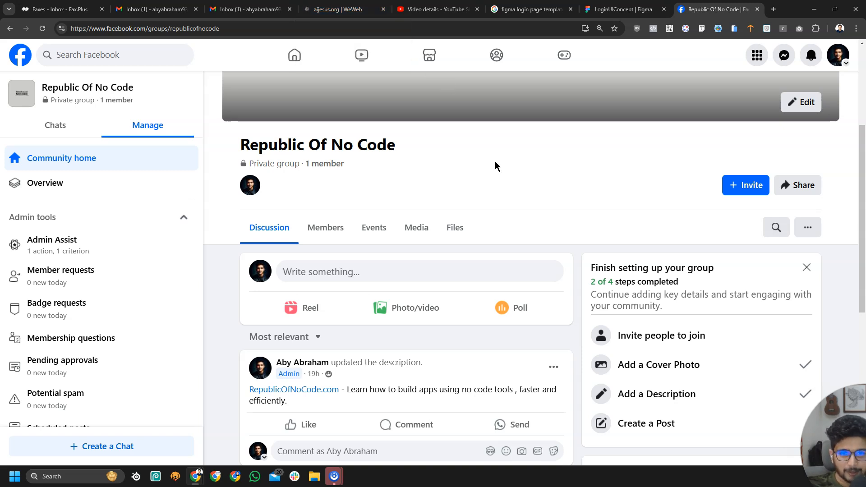
left_click(336, 9)
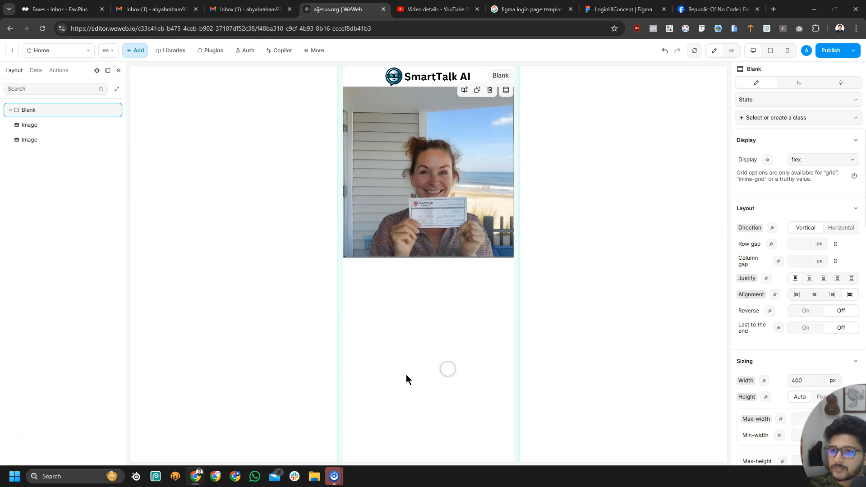